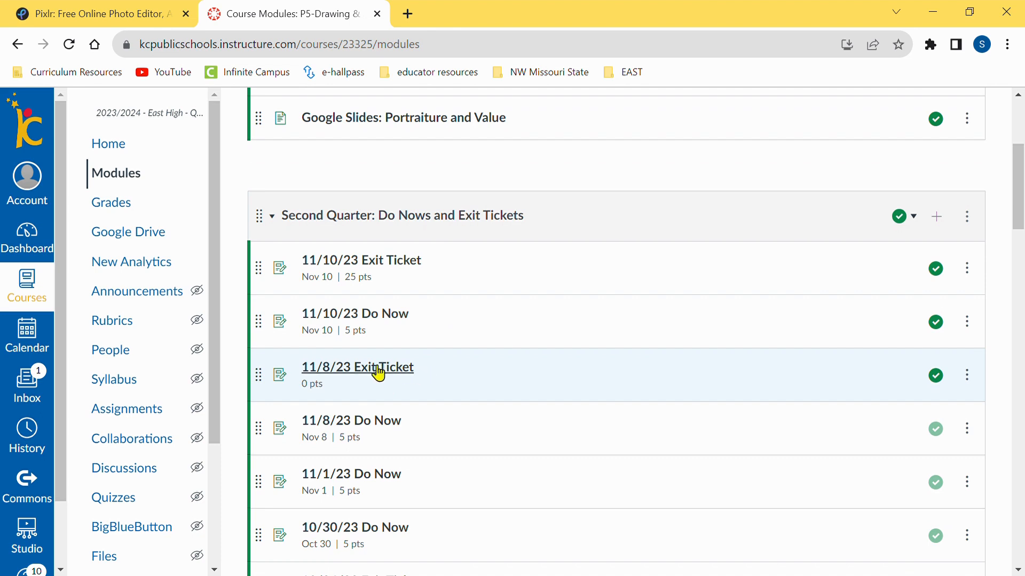
Open the 11/8/23 Exit Ticket assignment and save its image of four orange shapes to the computer.
click(327, 382)
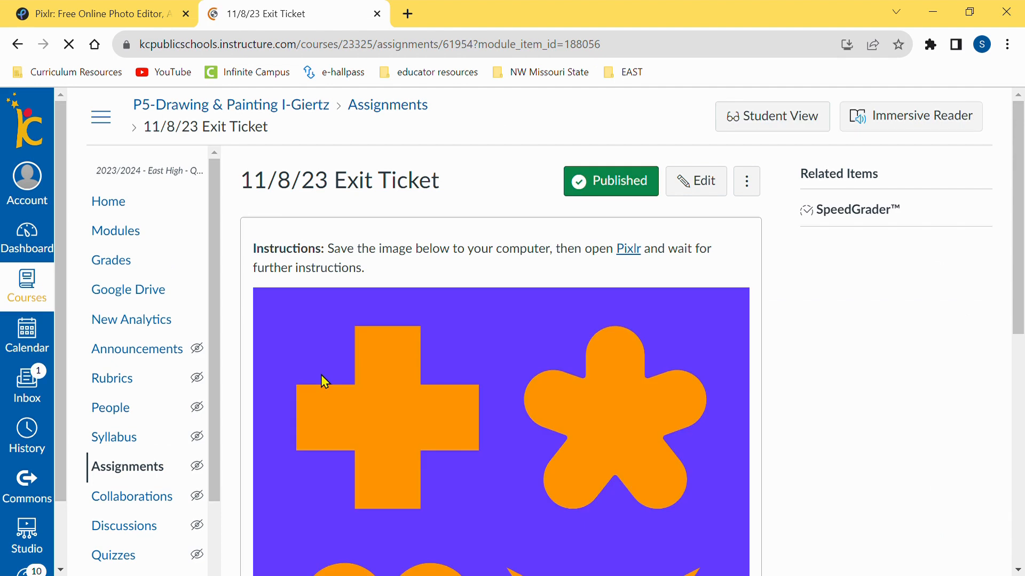
scroll(323, 378, down, 4)
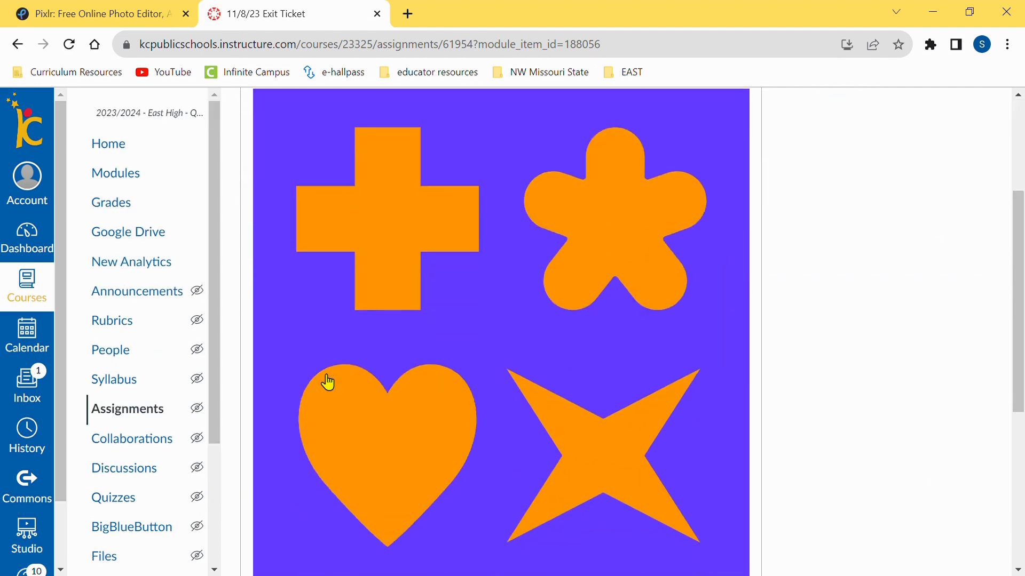
scroll(482, 297, up, 3)
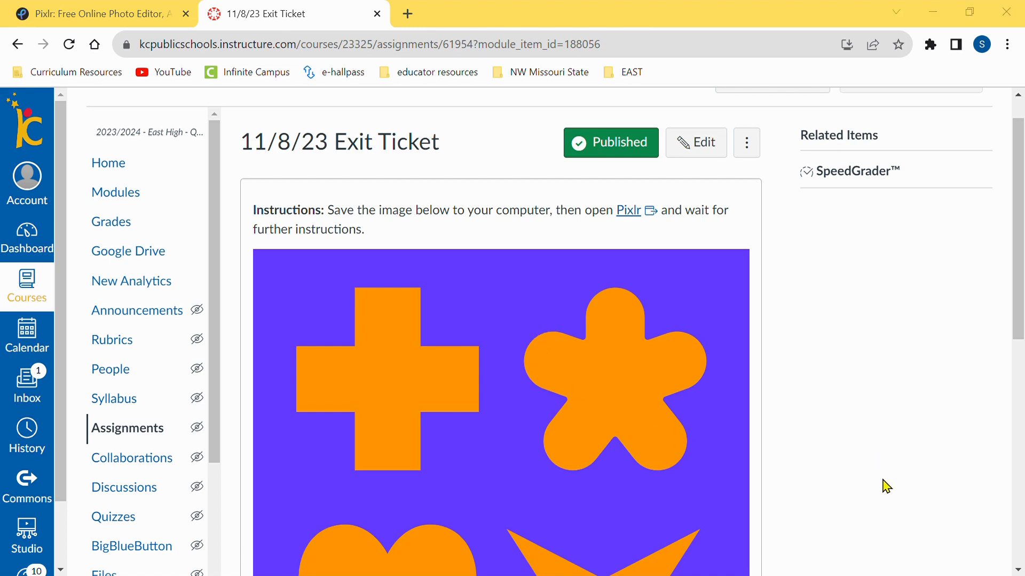
click(955, 491)
Open Pixlr from the assignment's instructions and sign in with the existing Google account.
click(639, 214)
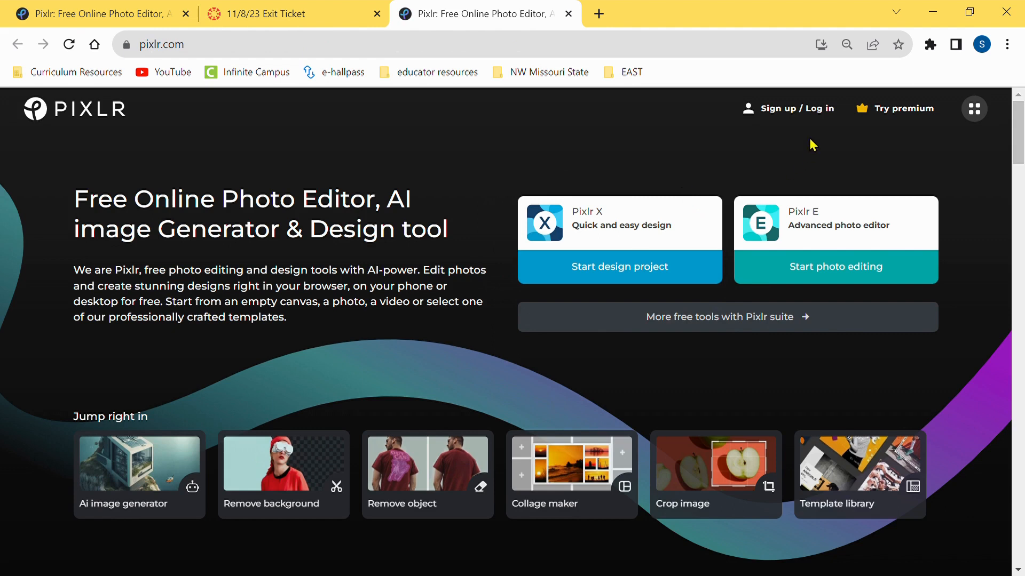
click(801, 109)
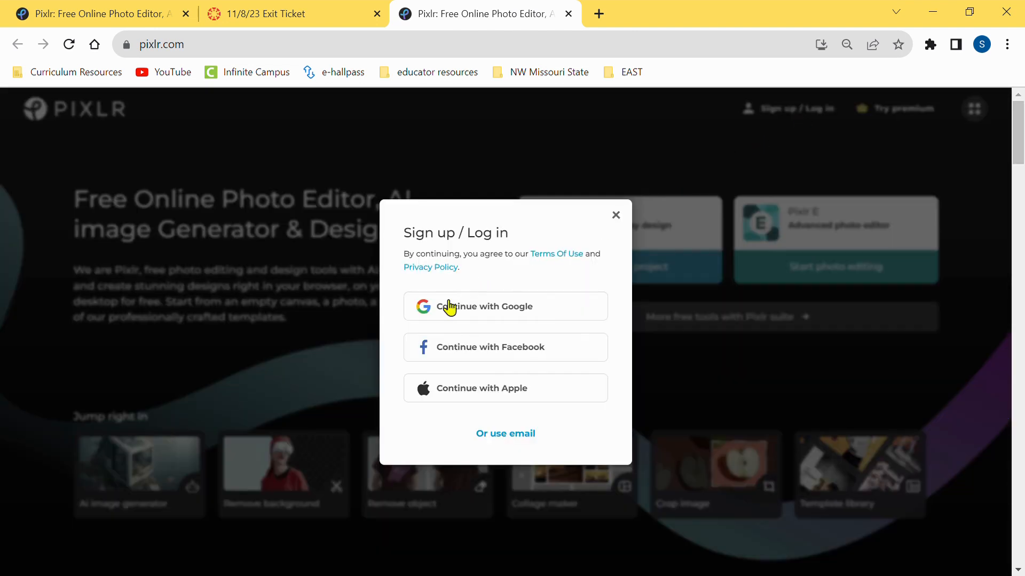
click(431, 309)
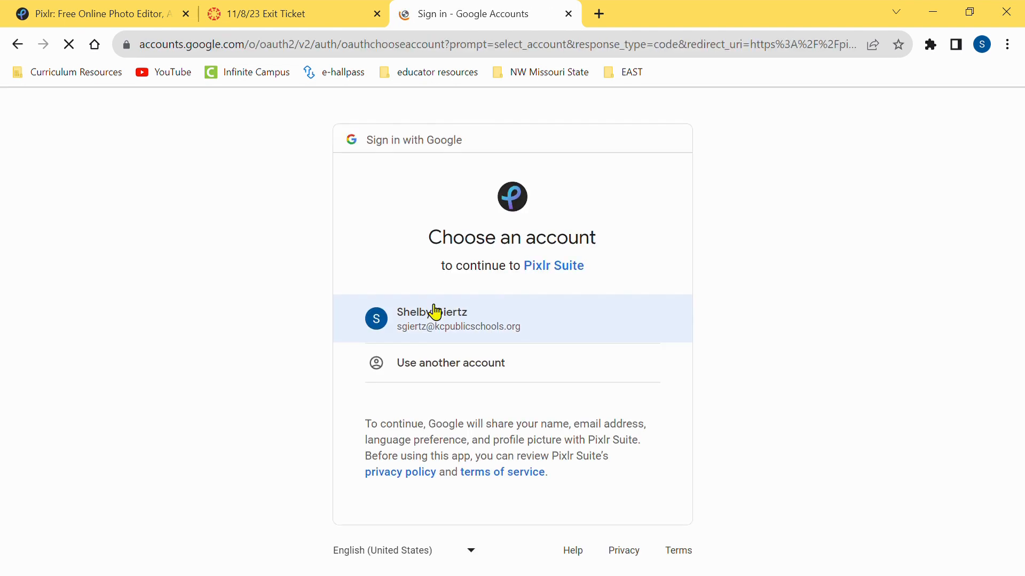
click(432, 311)
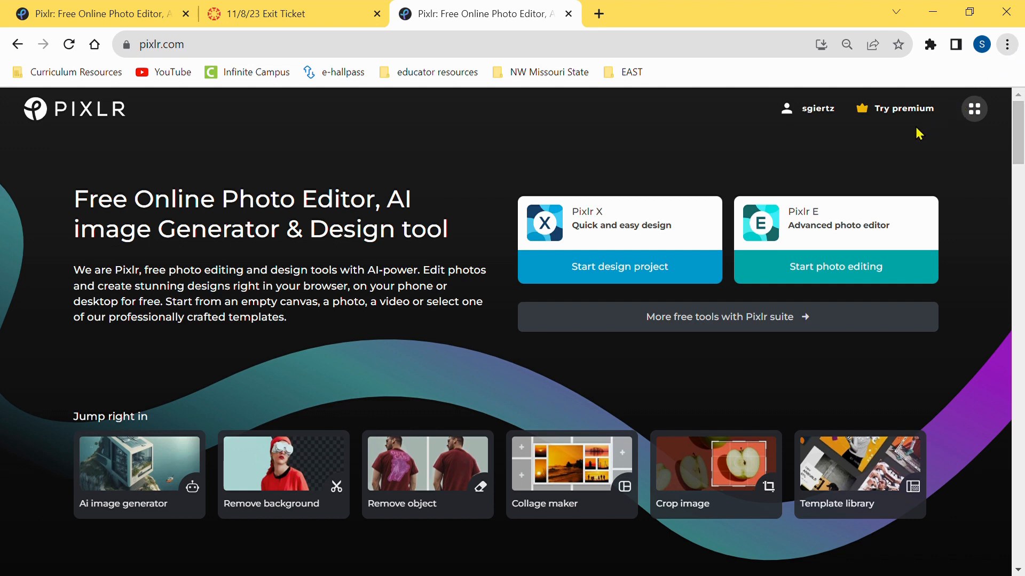
Clear all-time browsing history, cookies and cached files in the browser, and close the settings and history pages.
key(ctrl+h)
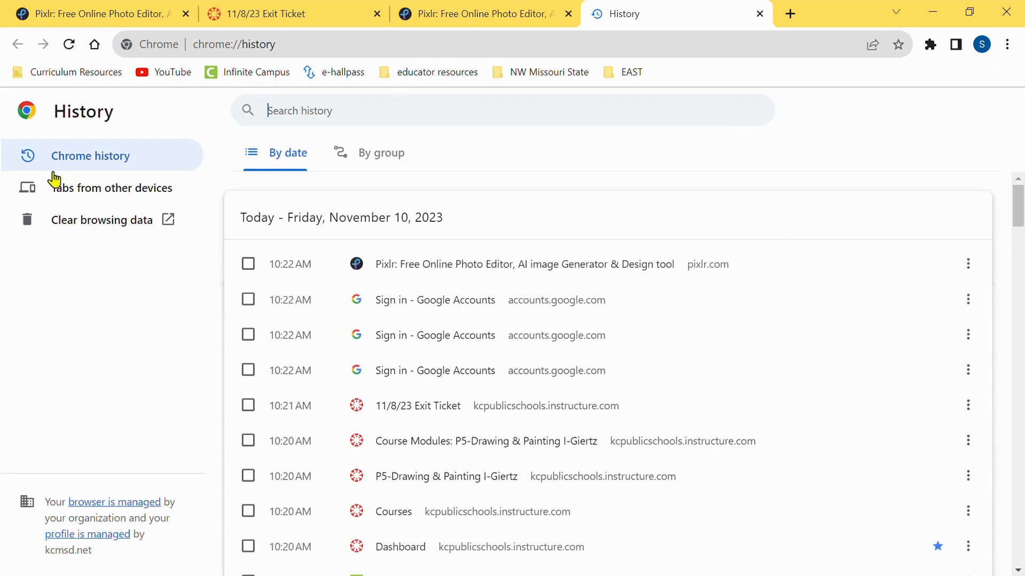
click(53, 224)
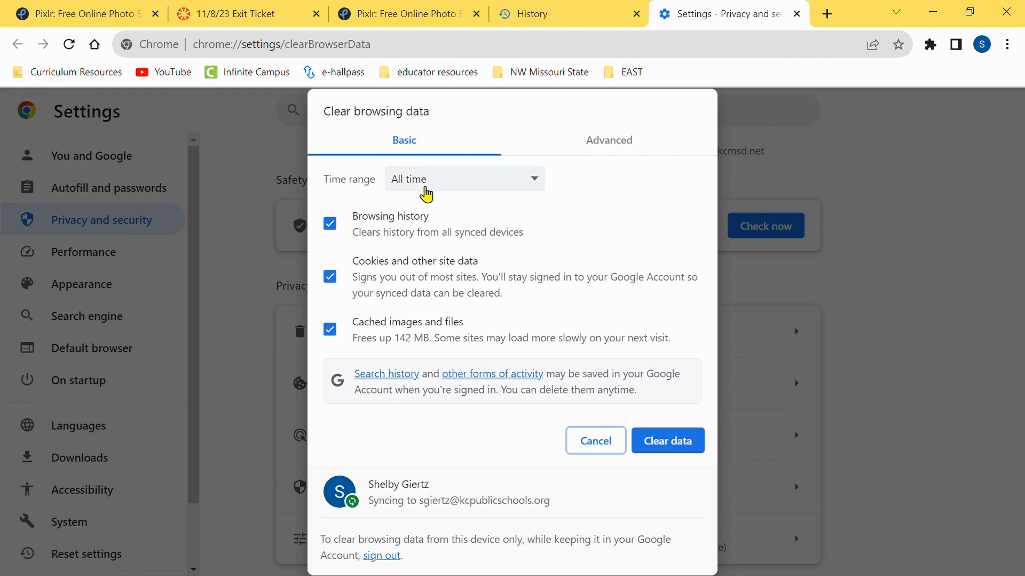
click(428, 191)
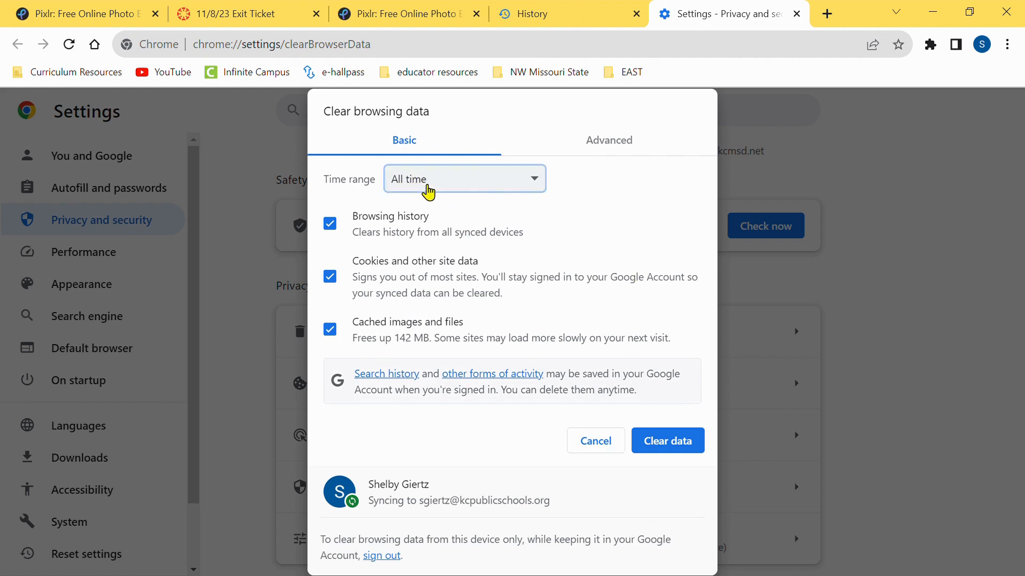
click(693, 451)
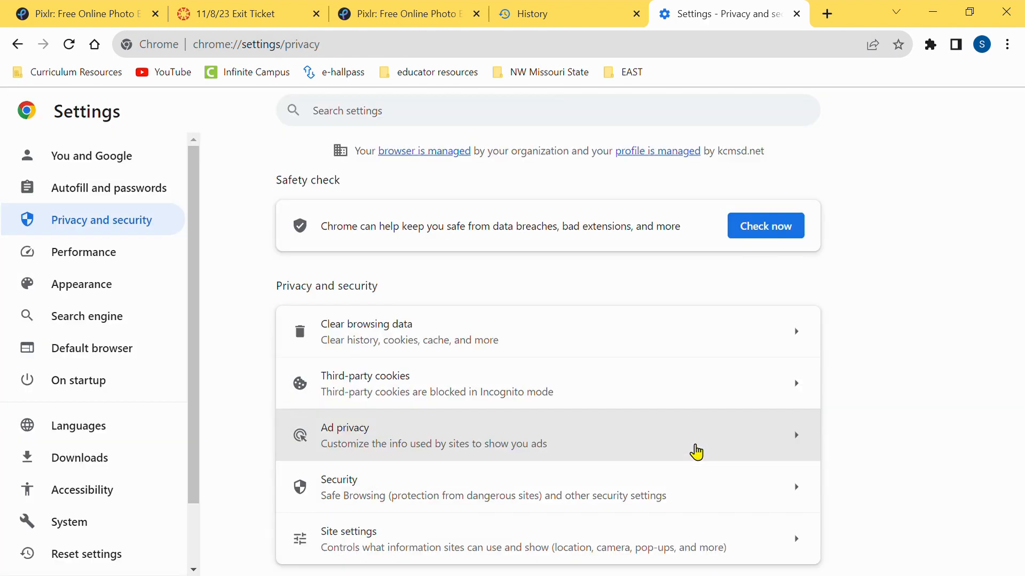
click(796, 13)
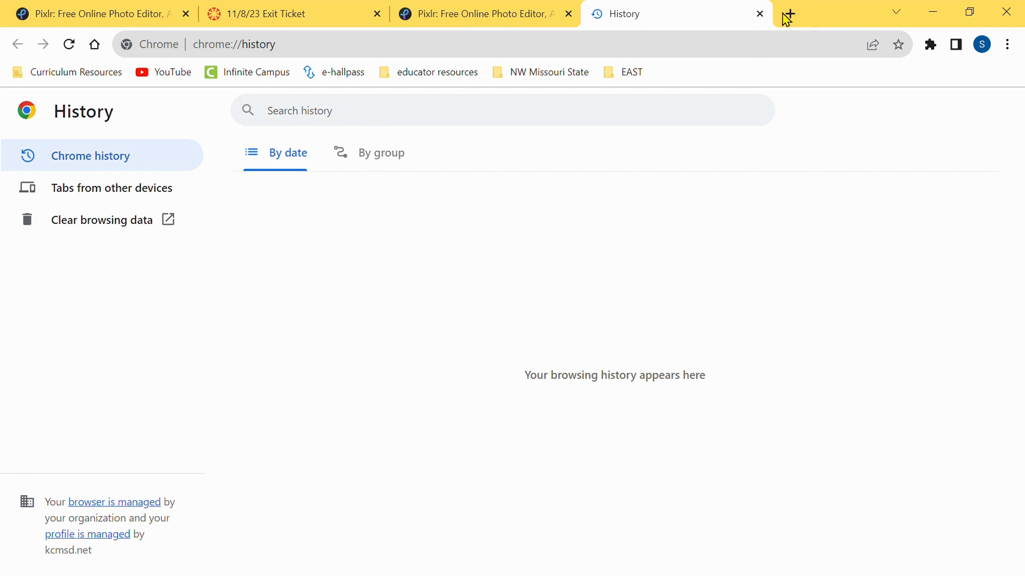
click(760, 14)
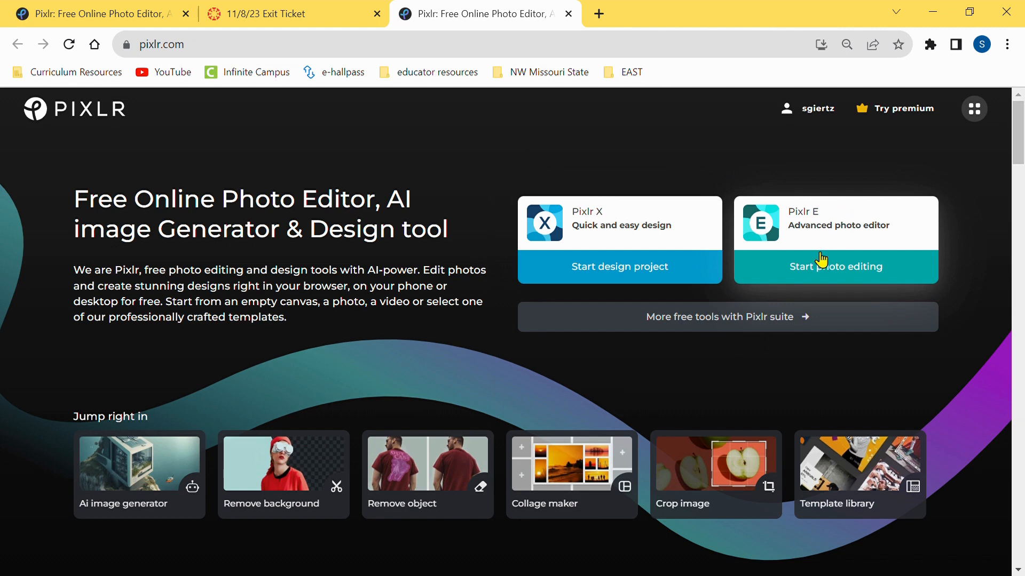
Open the saved image of four orange shapes in the Pixlr E advanced photo editor, dismissing the What's new announcement.
click(817, 276)
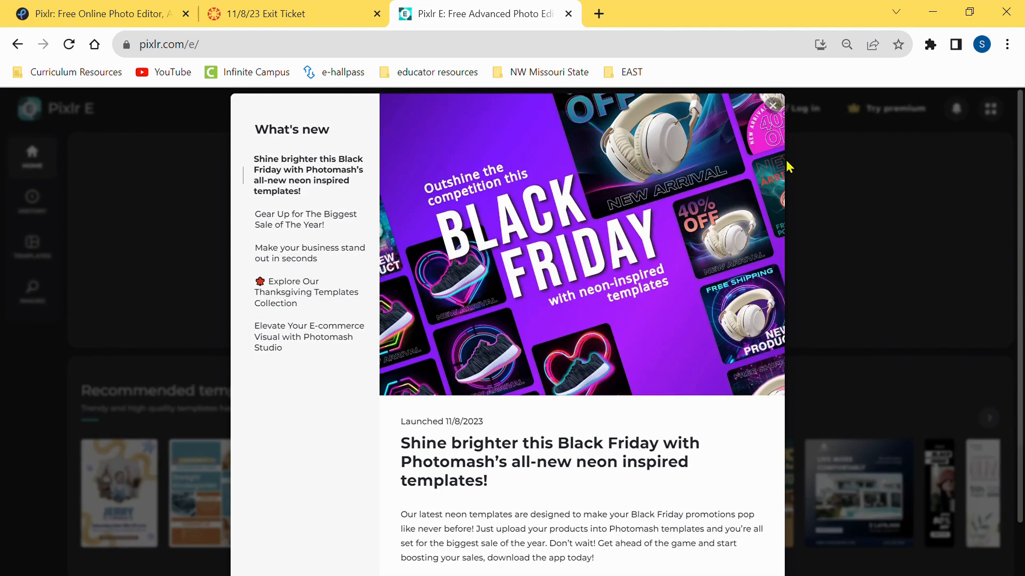
click(779, 105)
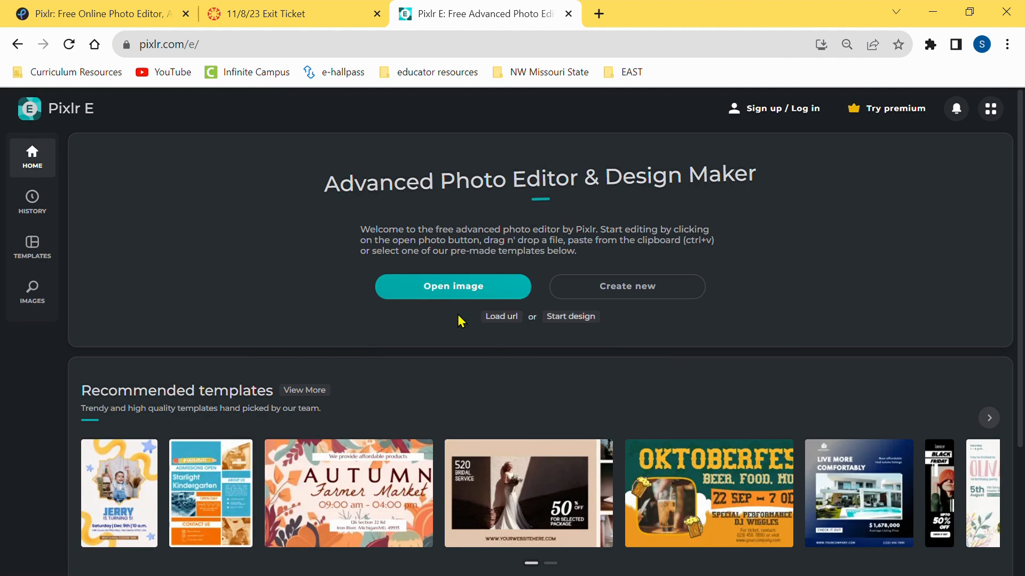
click(439, 293)
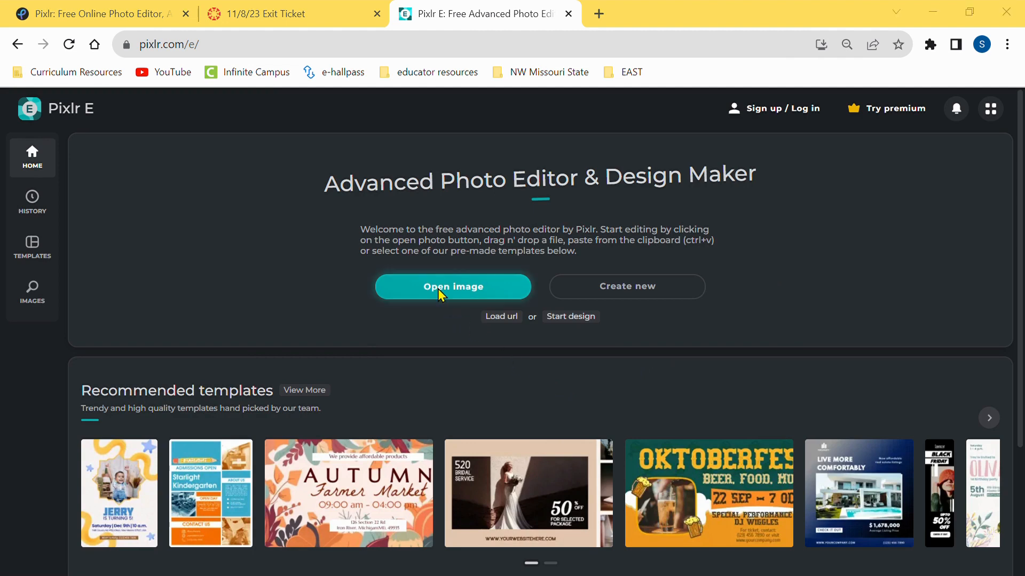
click(677, 355)
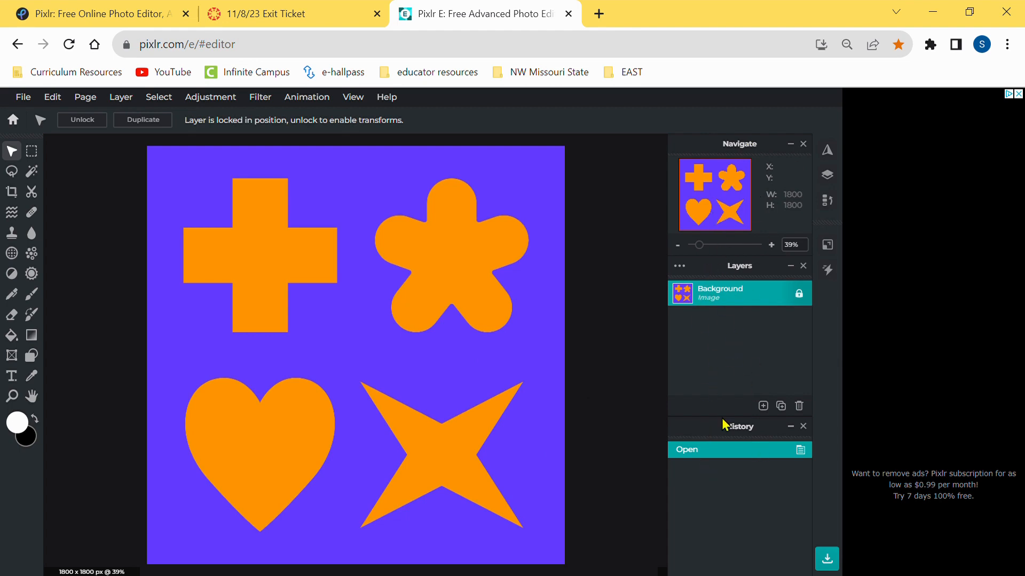
Hide the History panel and show it again.
click(356, 105)
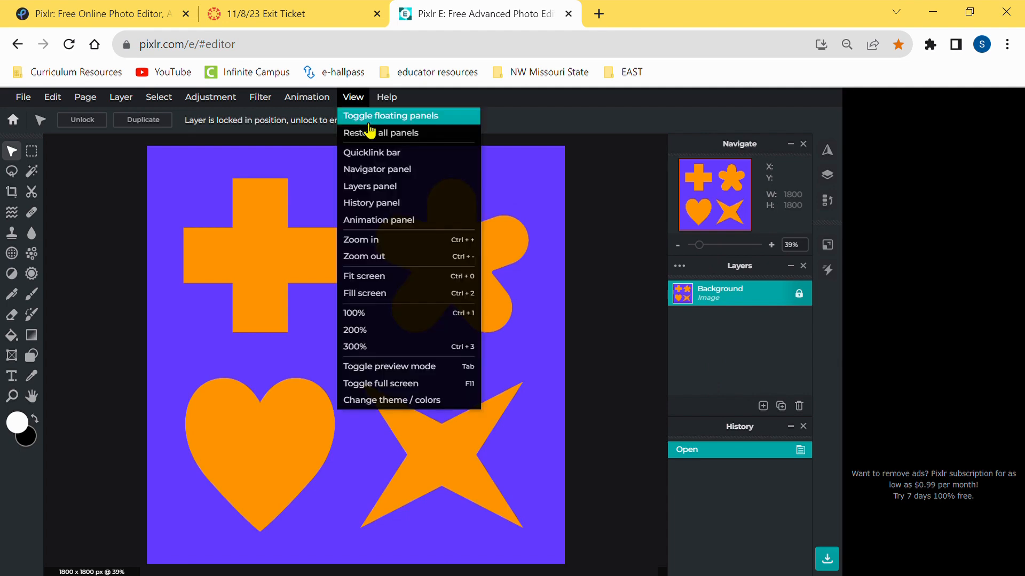
click(374, 204)
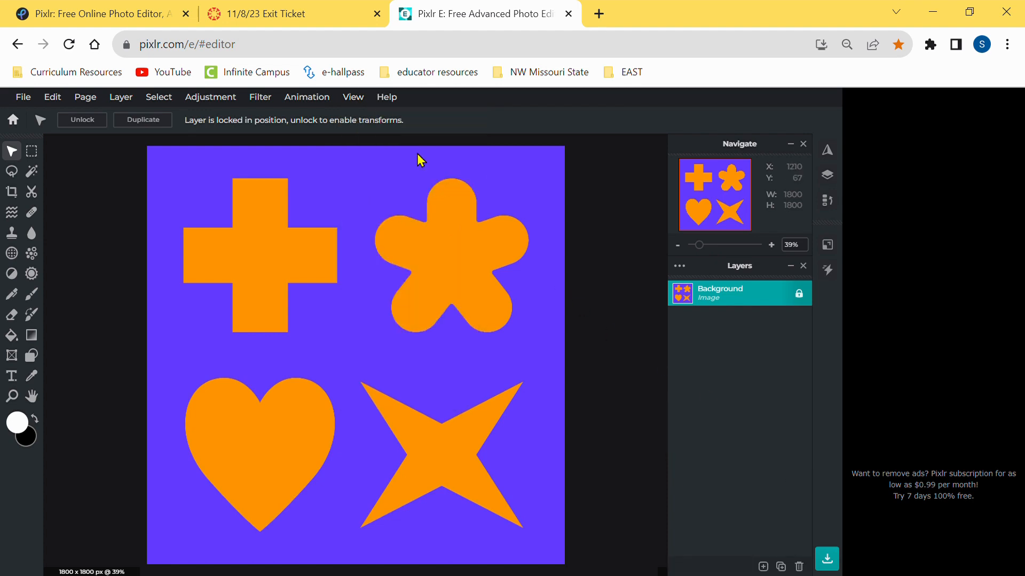
click(357, 98)
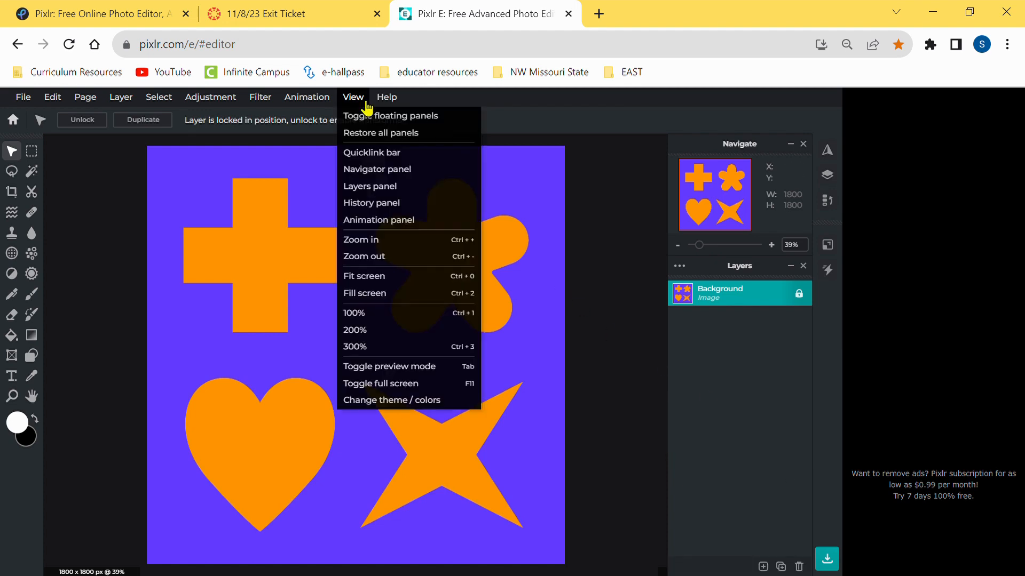
click(391, 208)
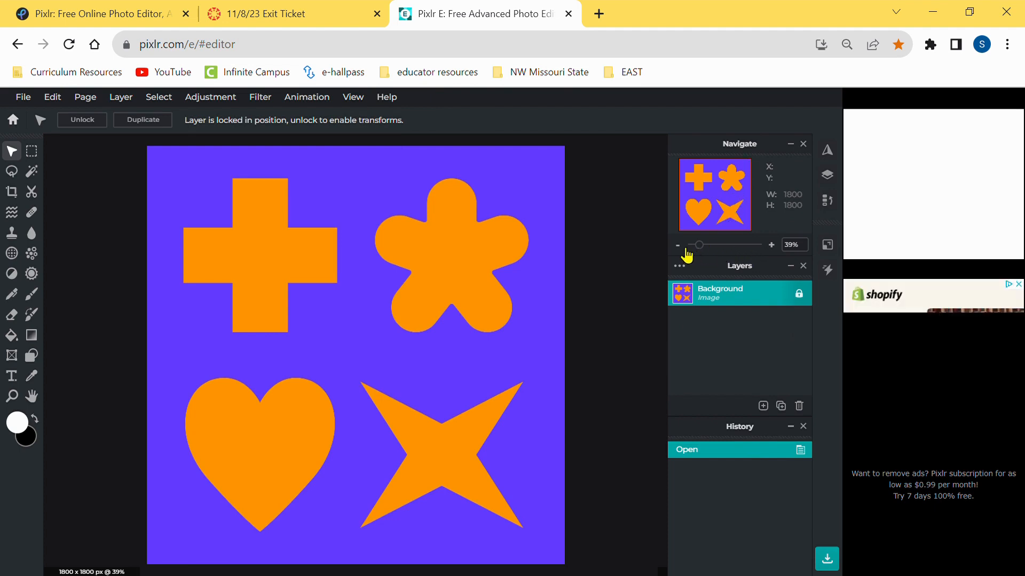
Unlock the Background layer.
drag(697, 248, 724, 248)
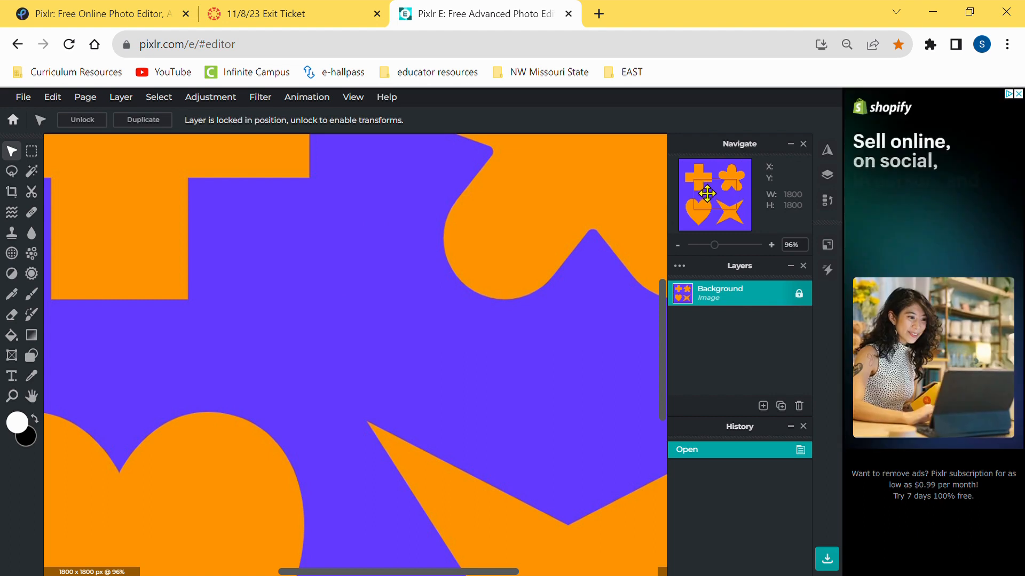
drag(725, 198, 709, 182)
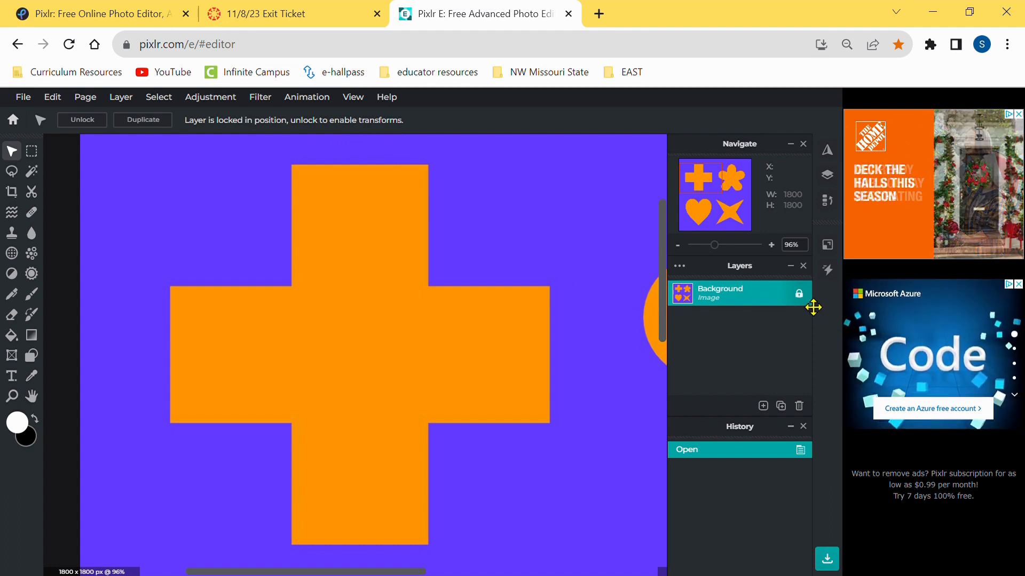
click(799, 294)
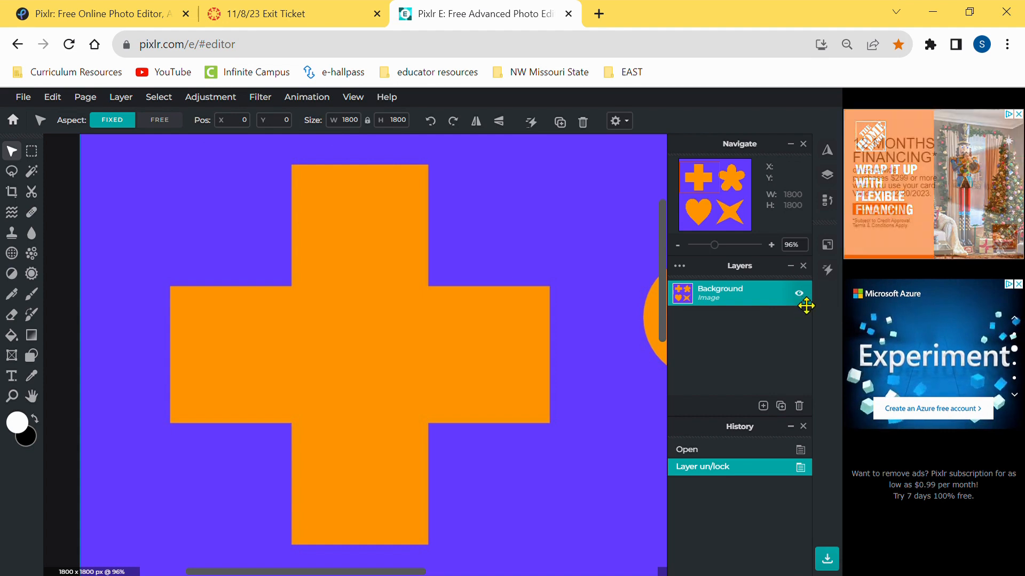
Toggle the Background layer's visibility off and on twice, and step the history back to Open and forward to the last Visibility state.
click(800, 296)
click(800, 295)
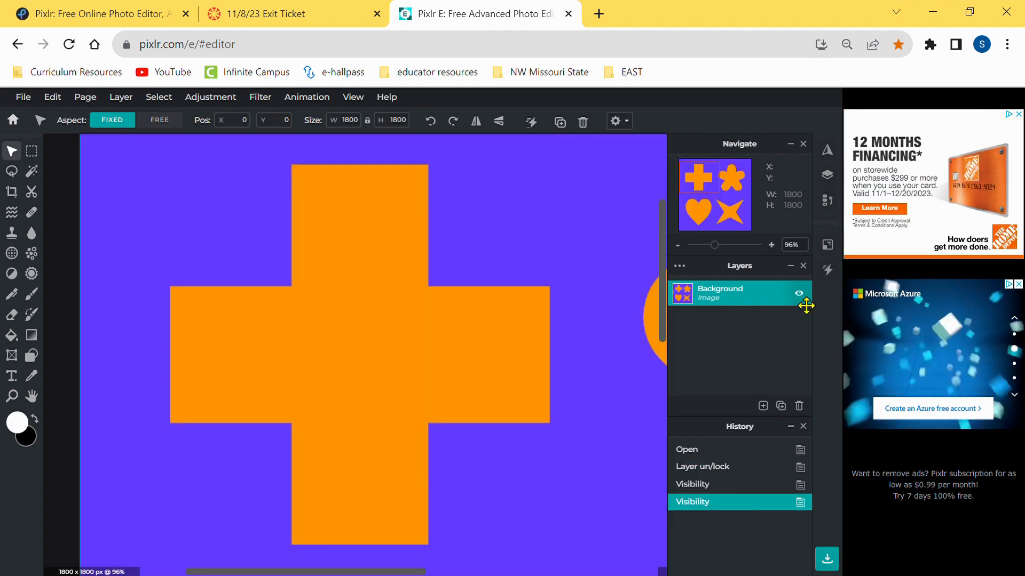
click(802, 302)
click(800, 295)
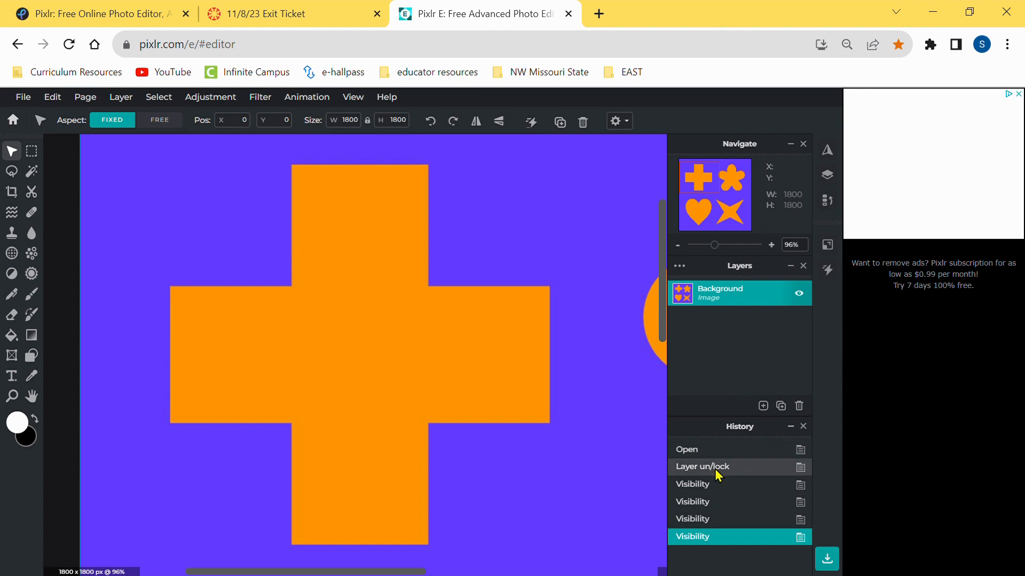
click(703, 452)
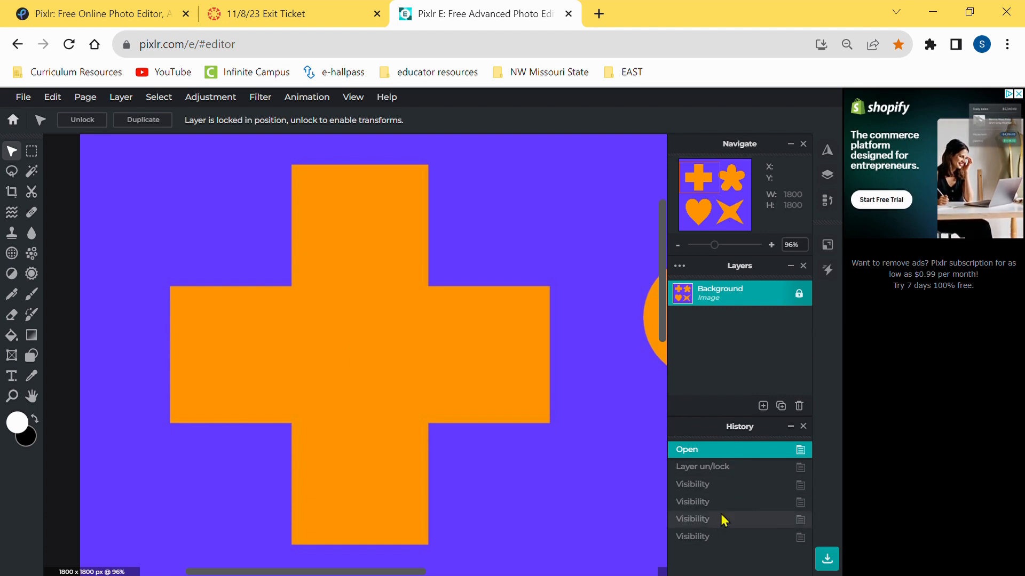
click(704, 540)
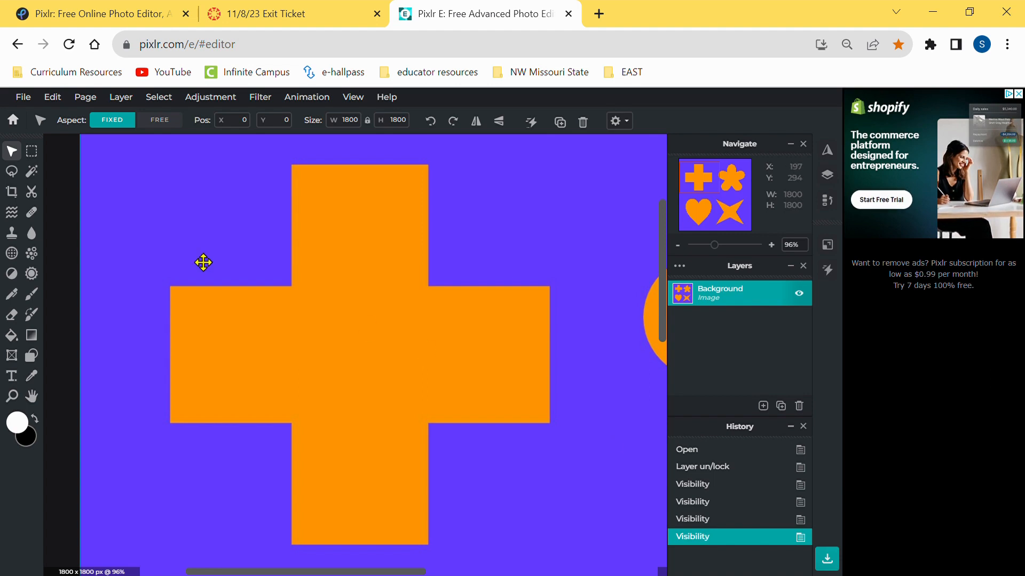
Select the orange cross by tracing its corners with the polygonal lasso.
click(17, 174)
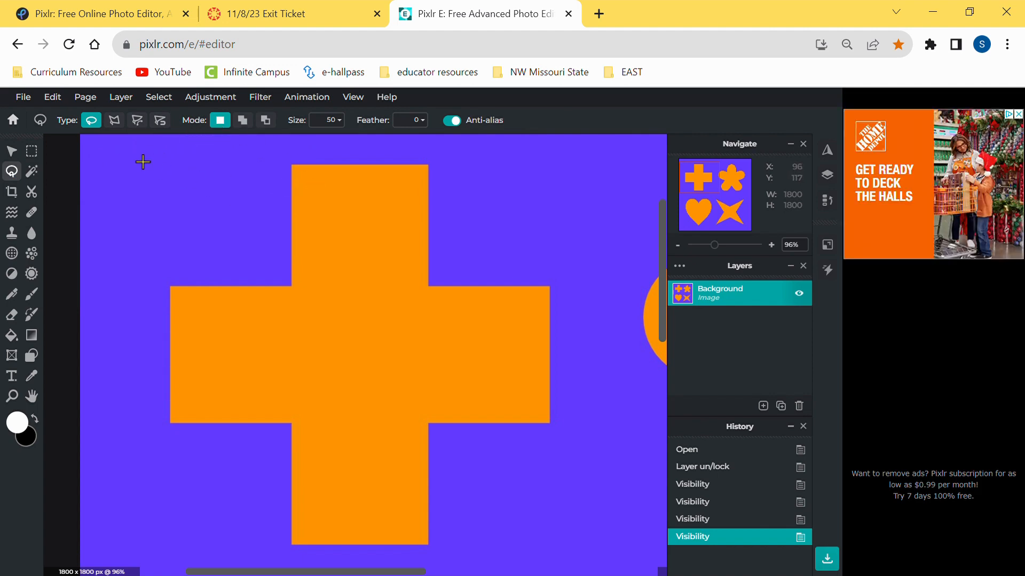
click(117, 129)
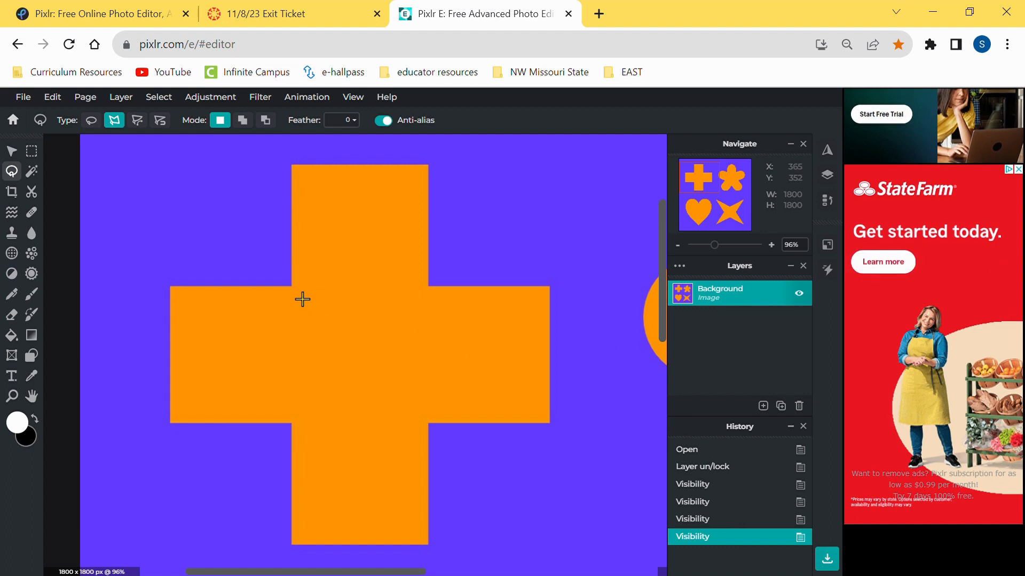
click(291, 287)
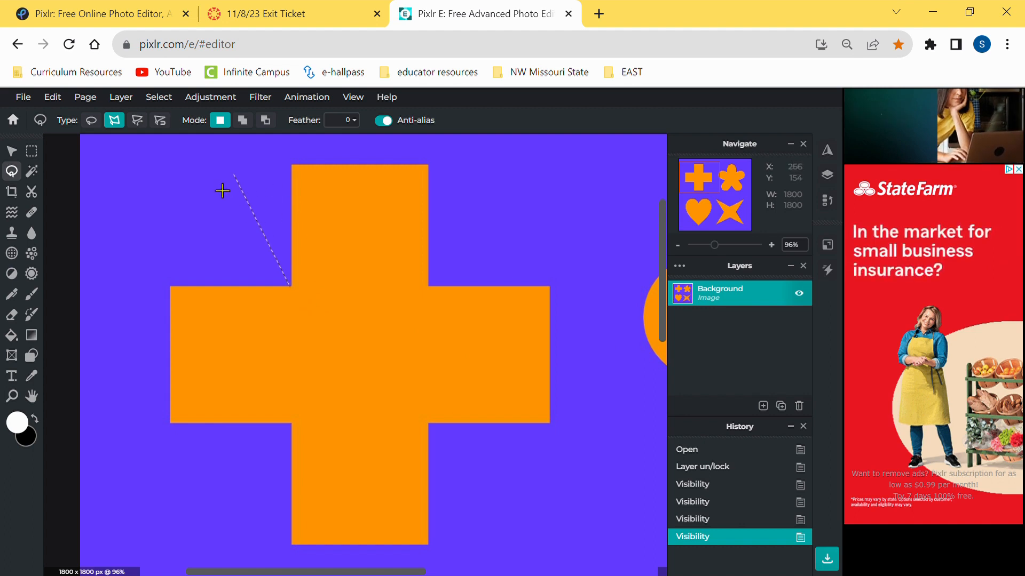
click(193, 283)
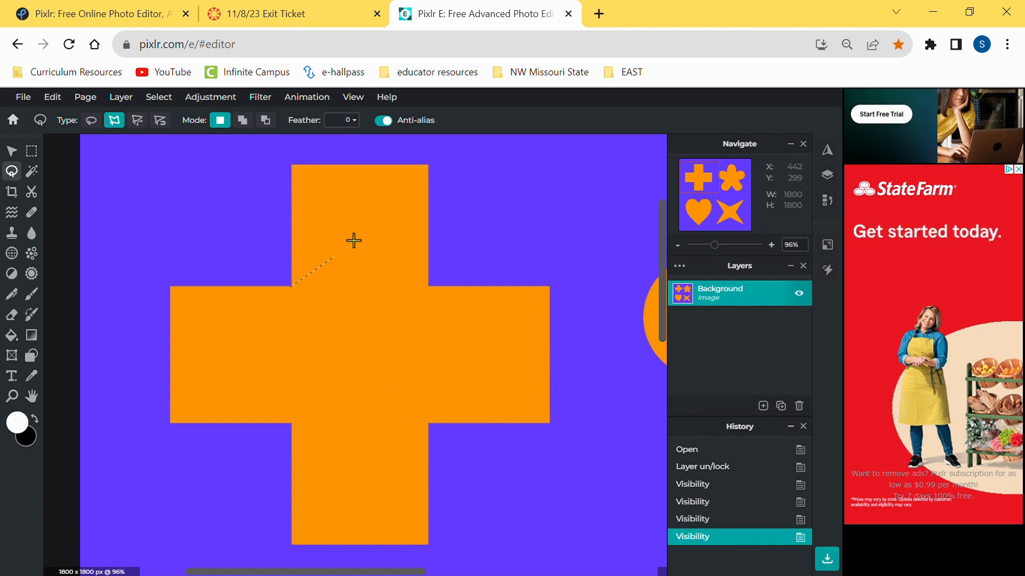
click(293, 167)
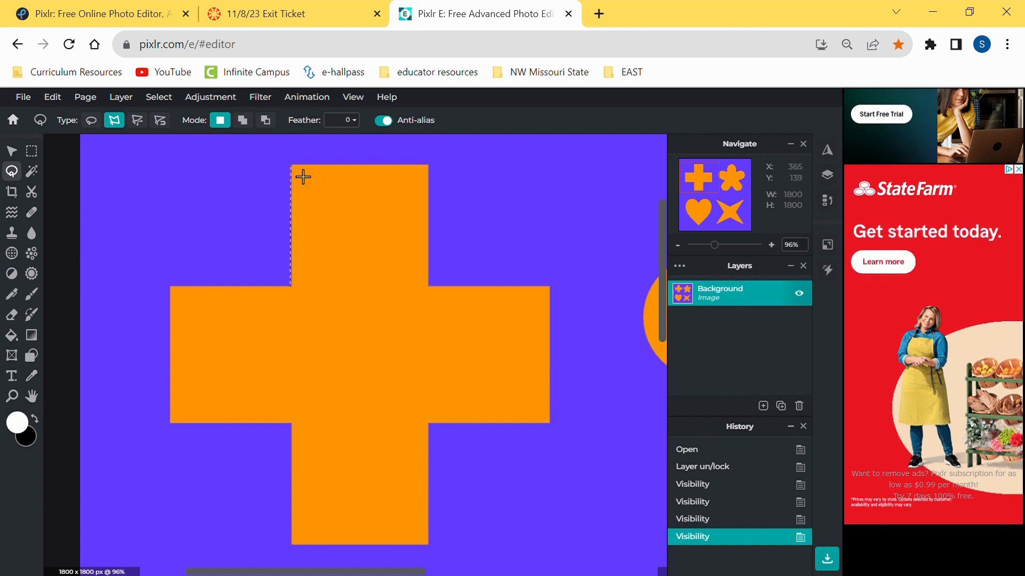
click(431, 169)
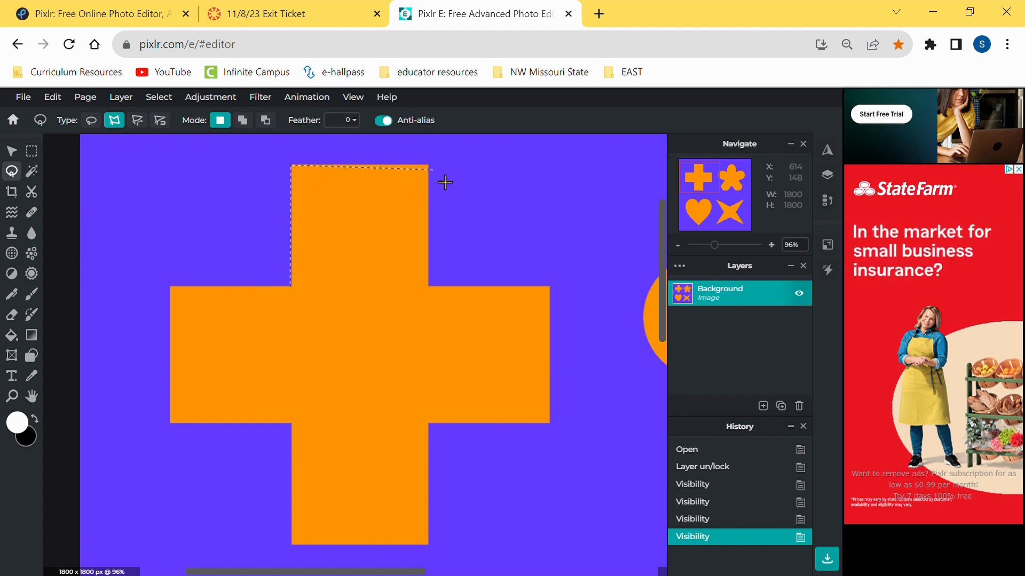
click(430, 288)
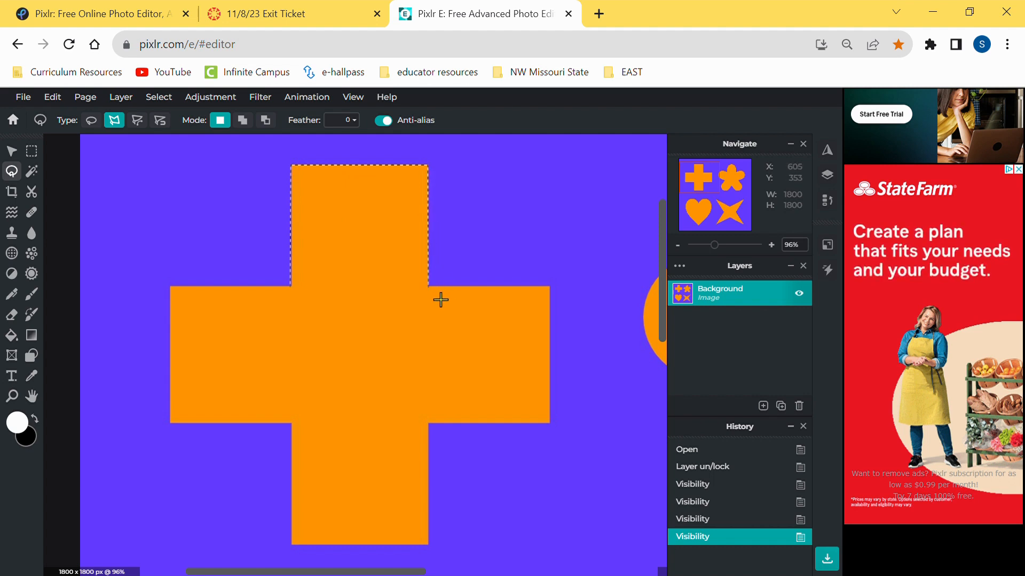
click(550, 287)
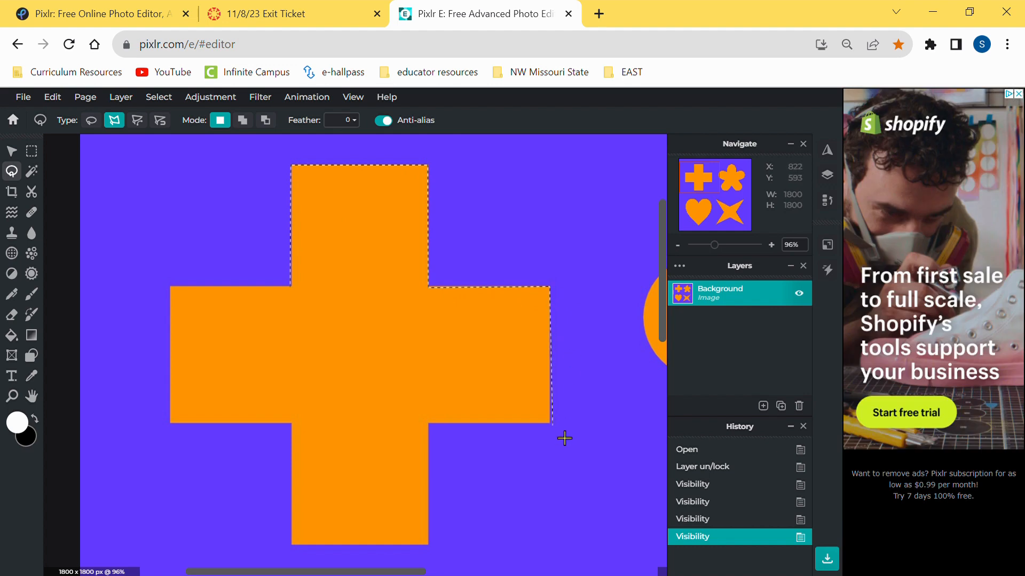
click(430, 424)
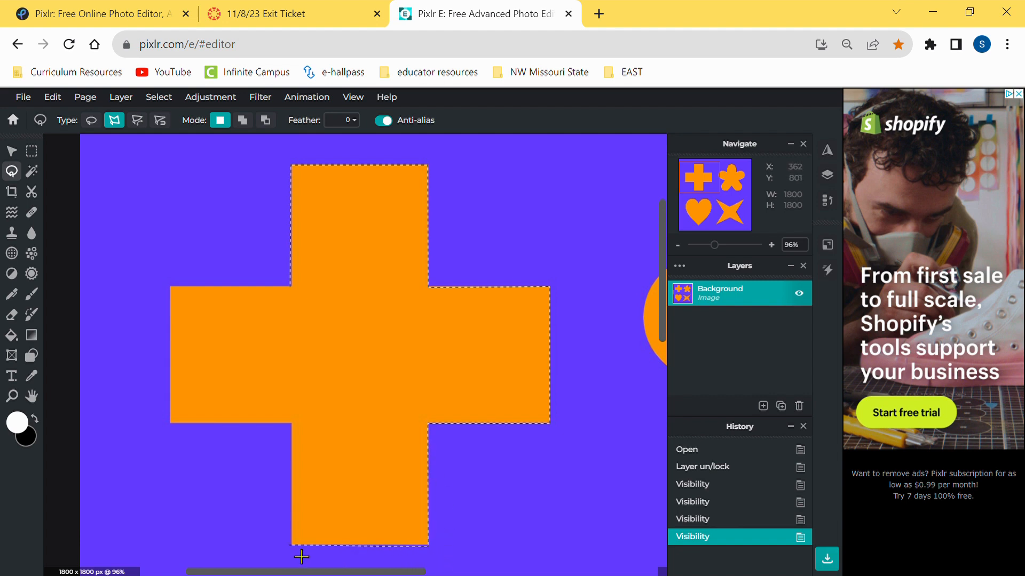
click(291, 425)
click(170, 288)
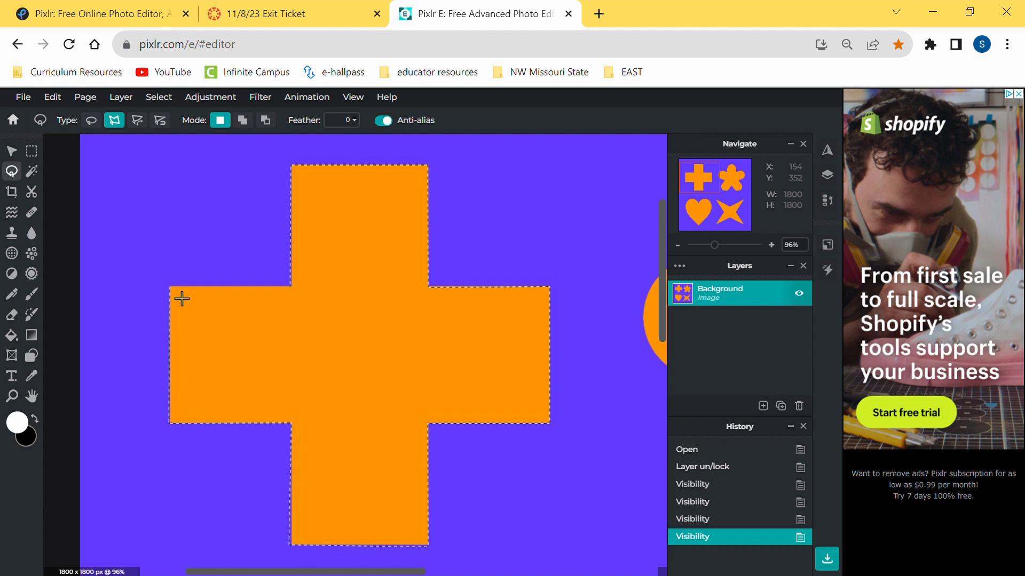
click(300, 297)
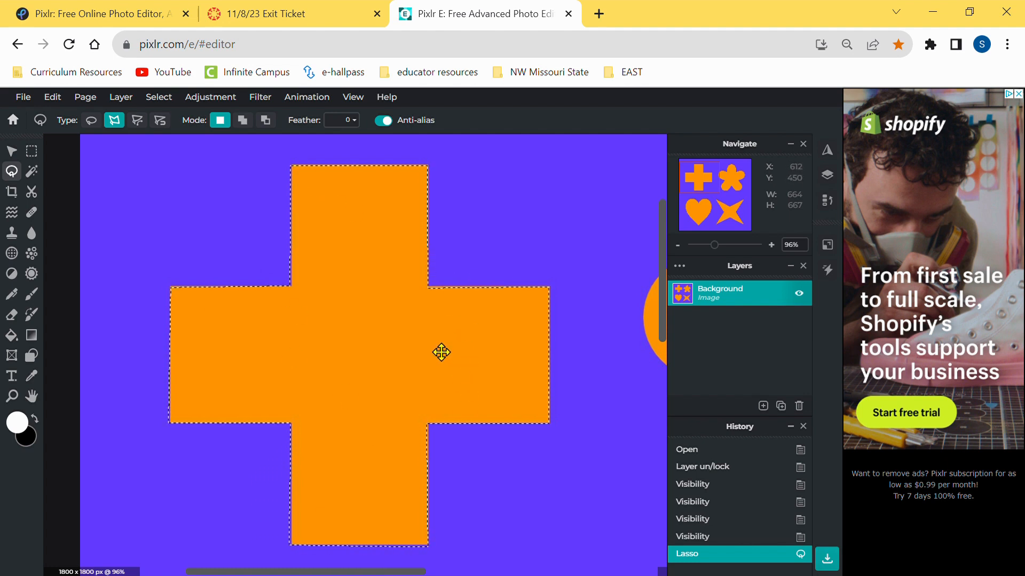
Try moving the cross selection and its cut-out content slightly, and step the history back to the Lasso state.
scroll(441, 352, down, 5)
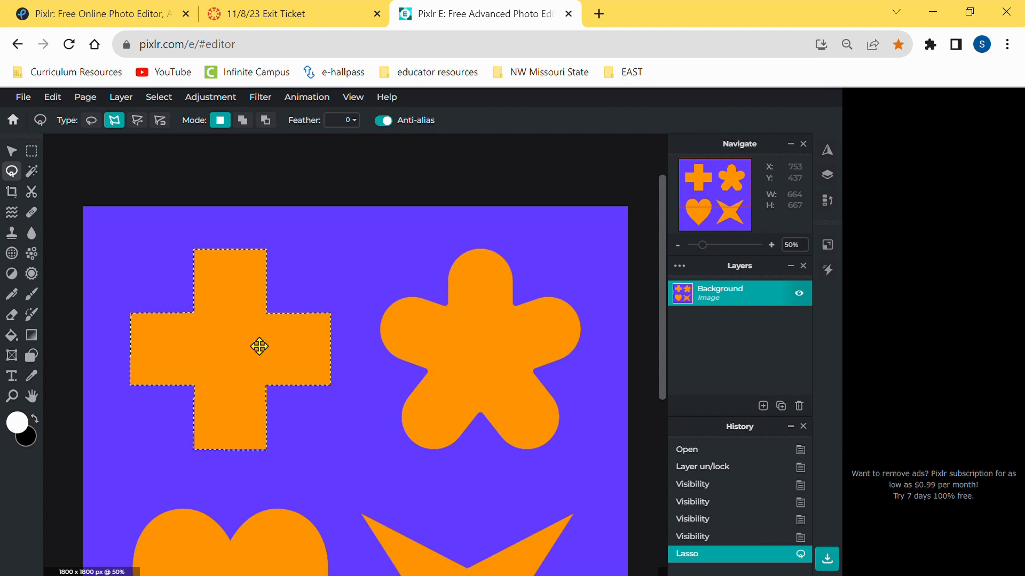
mouse_move(259, 347)
mouse_down()
mouse_move(319, 299)
mouse_move(455, 330)
mouse_move(496, 366)
mouse_move(255, 345)
mouse_up()
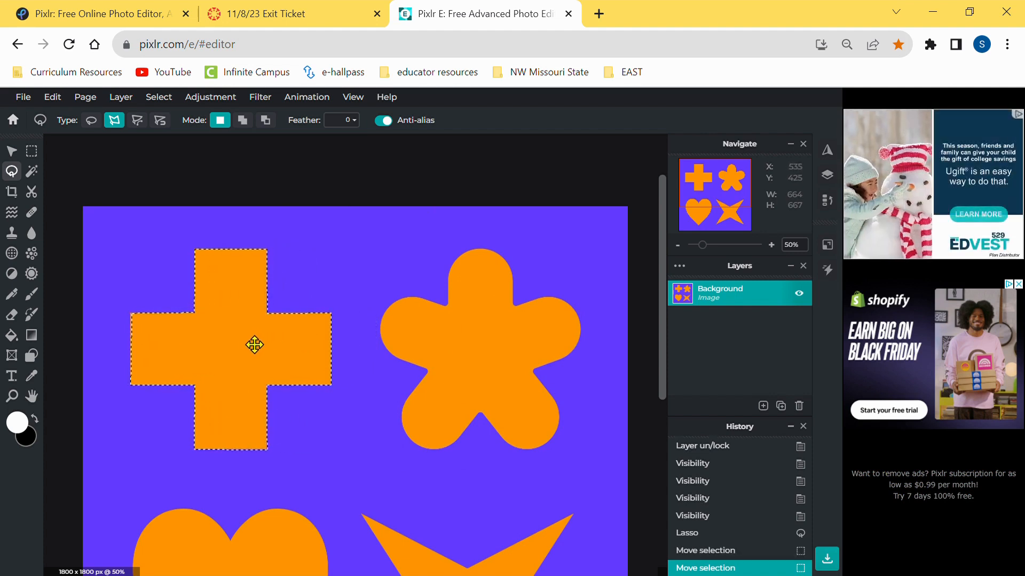
click(15, 156)
mouse_move(244, 324)
mouse_down()
mouse_move(321, 362)
mouse_move(426, 379)
mouse_move(408, 265)
mouse_move(311, 297)
mouse_move(334, 343)
mouse_move(241, 326)
mouse_up()
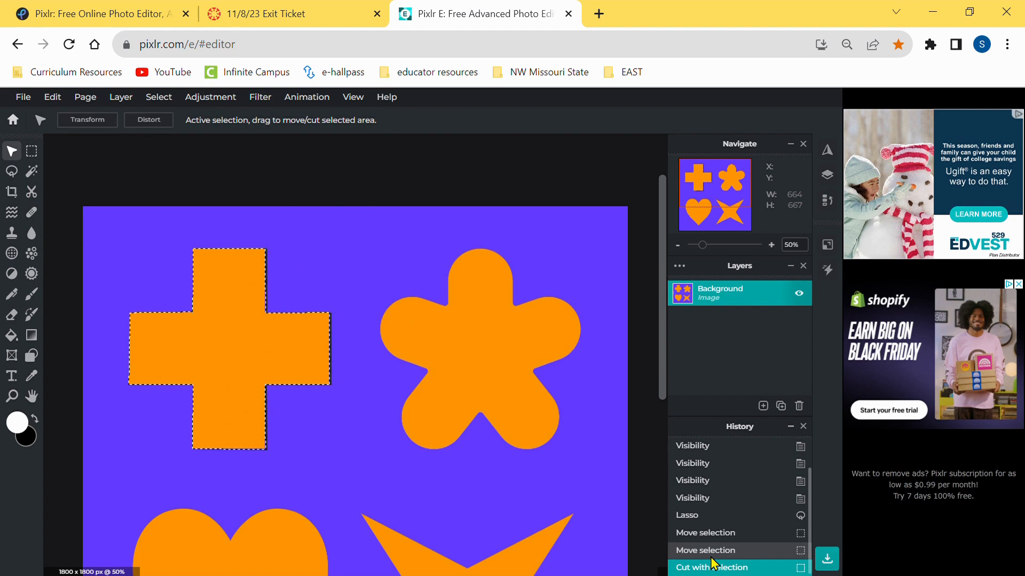
click(703, 553)
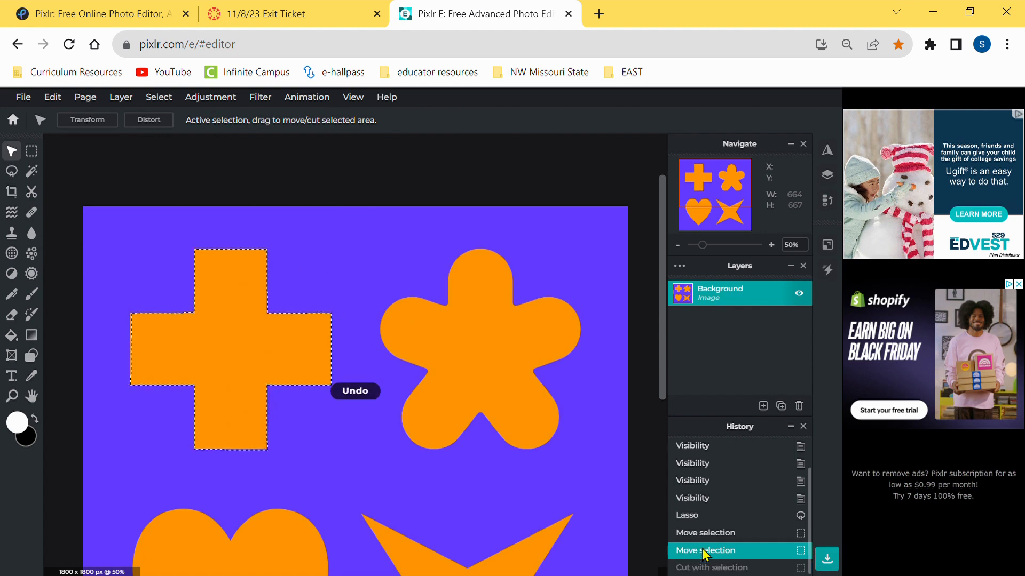
click(688, 518)
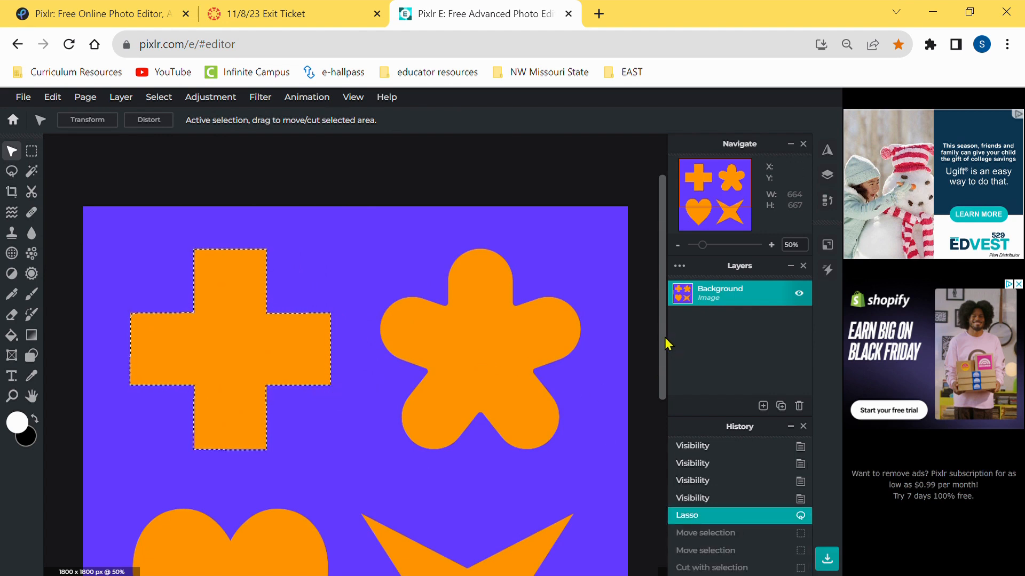
Add the orange flower shape to the selection by tracing its outline with the magnetic lasso, undoing any accidental deselection.
drag(663, 335, 665, 338)
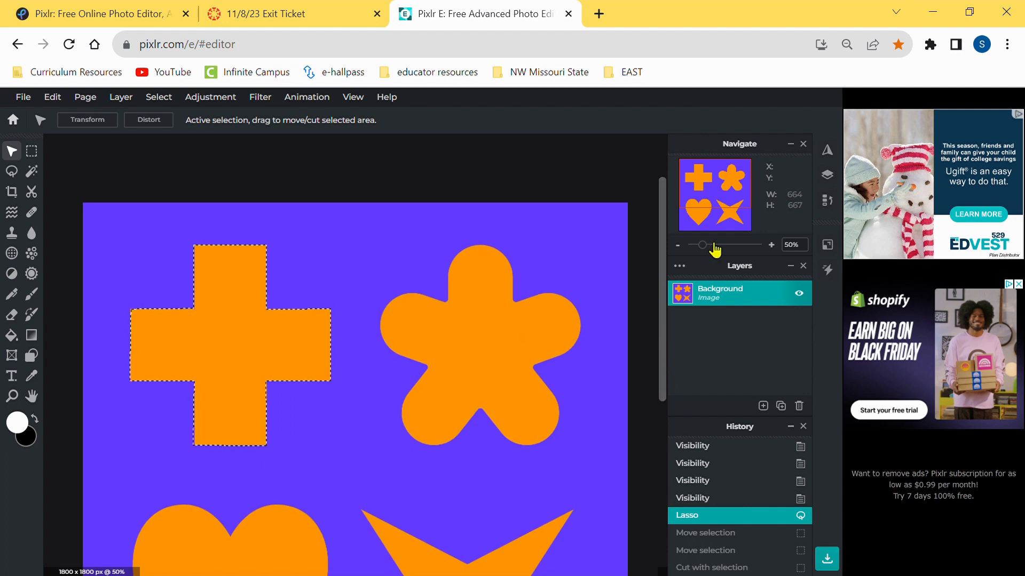
drag(702, 245, 715, 245)
drag(732, 190, 754, 187)
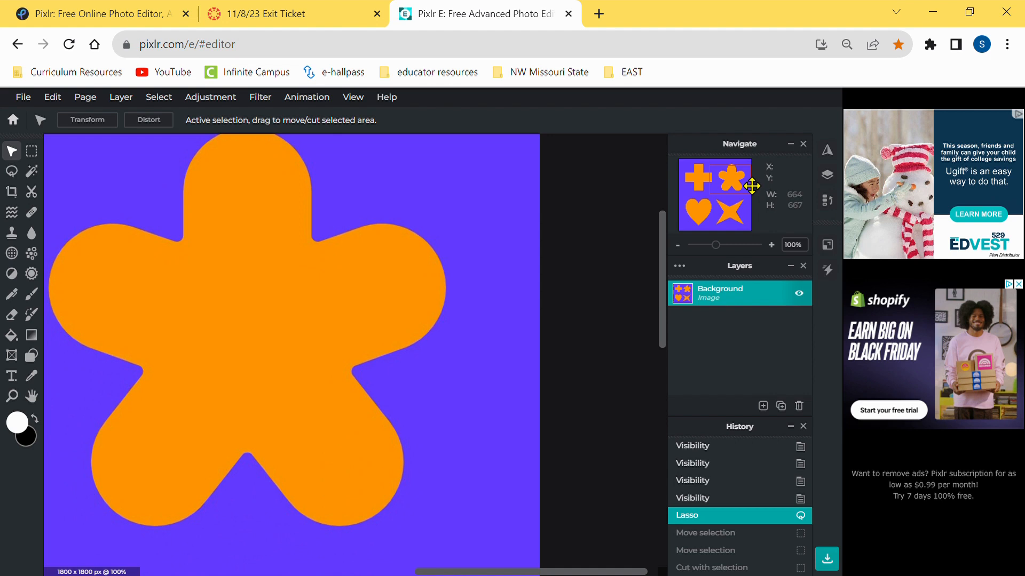
drag(461, 572, 436, 573)
scroll(663, 296, up, 1)
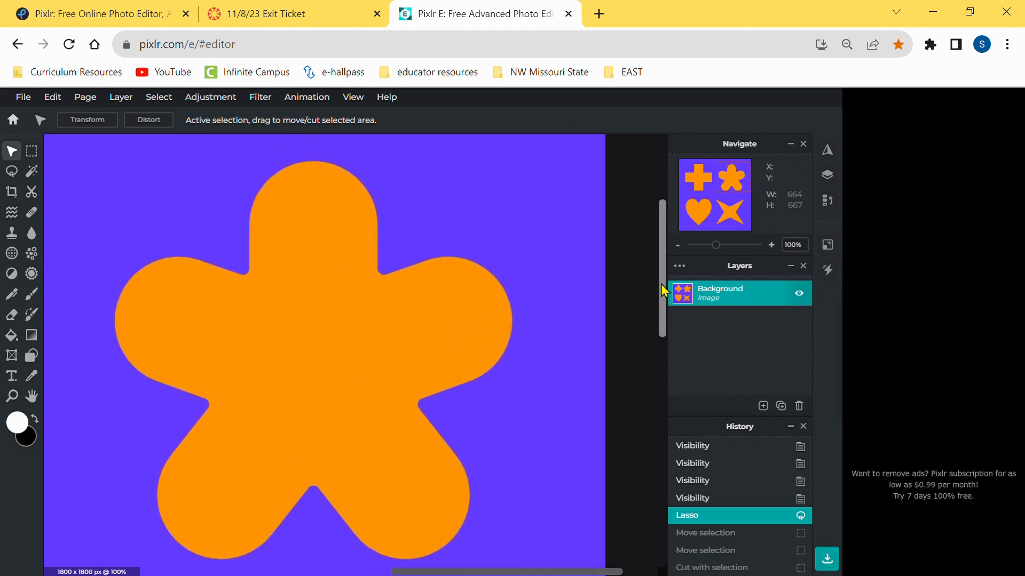
click(15, 172)
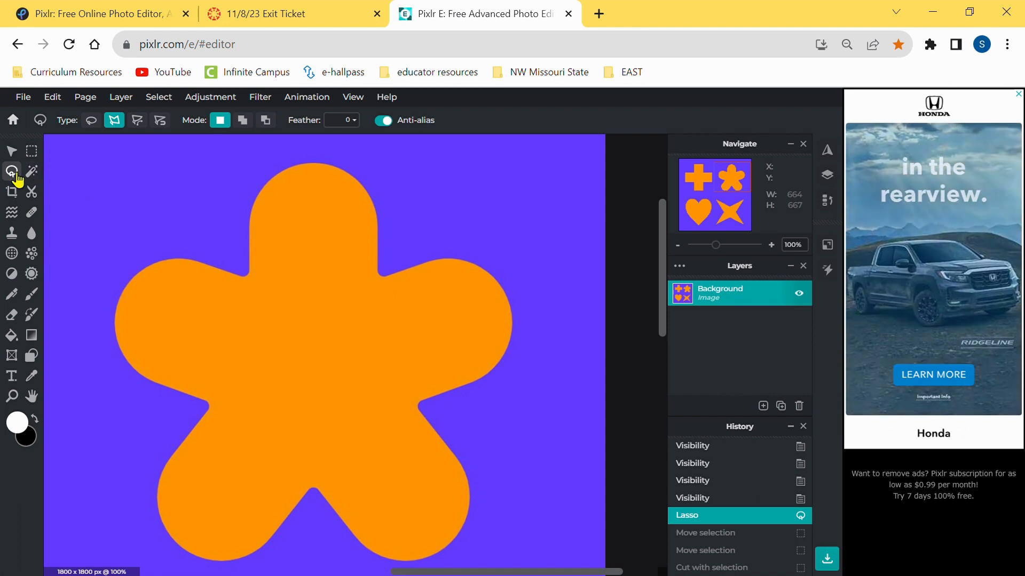
click(169, 123)
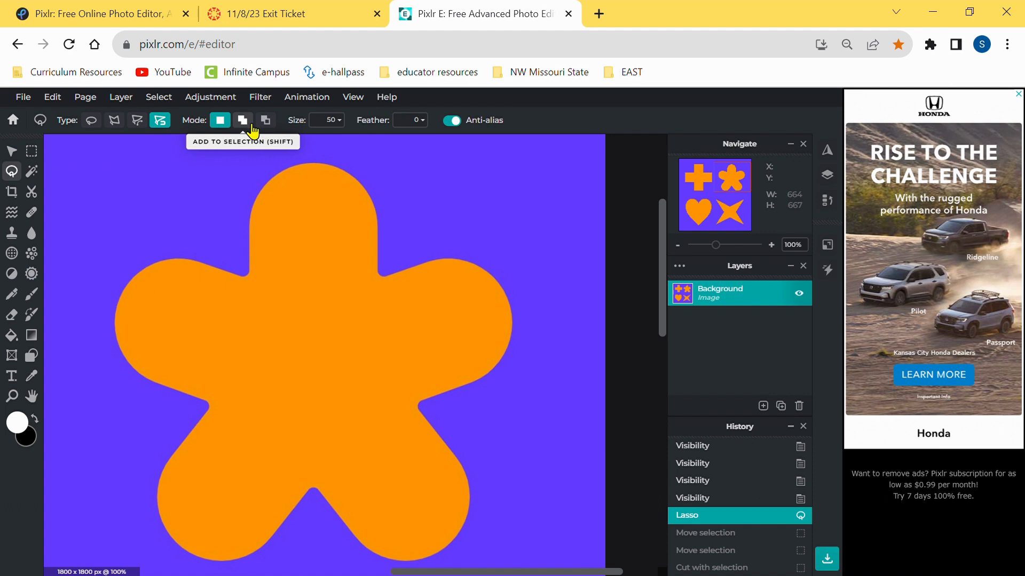
click(254, 131)
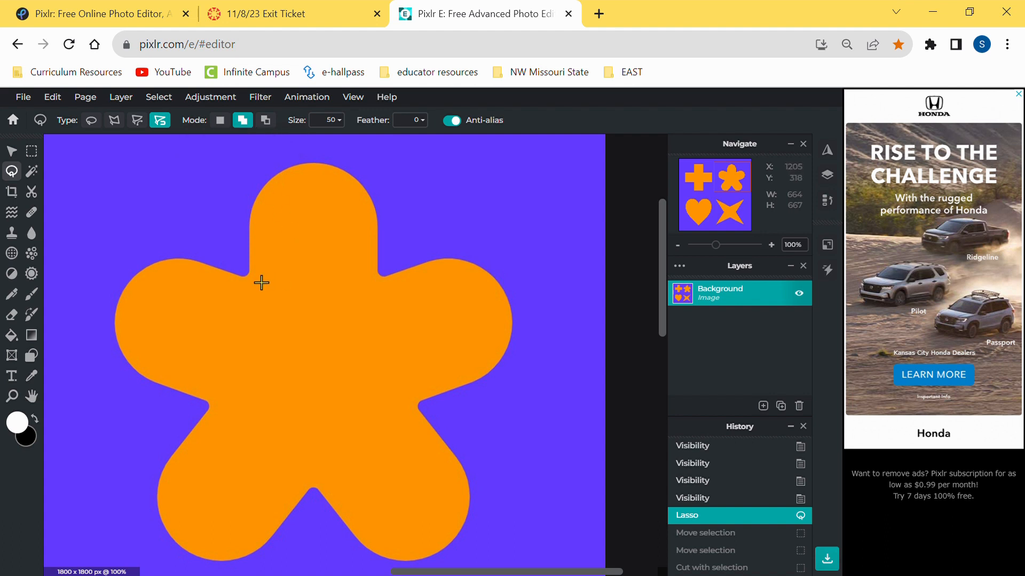
mouse_move(247, 256)
mouse_down()
mouse_move(266, 183)
mouse_move(297, 166)
mouse_move(348, 179)
mouse_move(372, 216)
mouse_up()
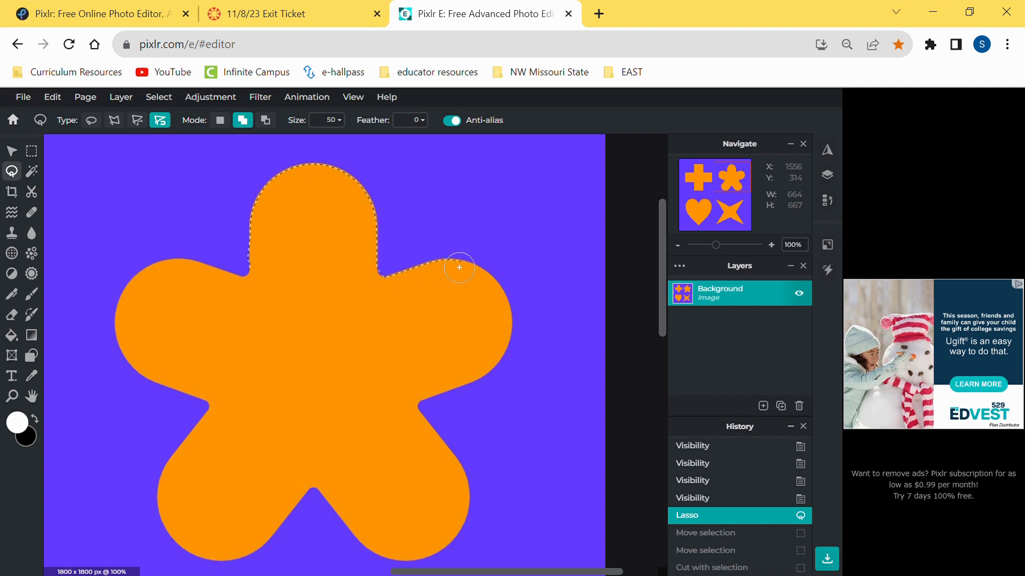
mouse_move(496, 290)
mouse_down()
mouse_move(499, 345)
mouse_move(481, 374)
mouse_move(419, 406)
mouse_move(465, 471)
mouse_move(465, 523)
mouse_move(451, 542)
mouse_move(387, 561)
mouse_move(316, 489)
mouse_move(257, 552)
mouse_move(201, 559)
mouse_move(167, 525)
mouse_move(160, 479)
mouse_up()
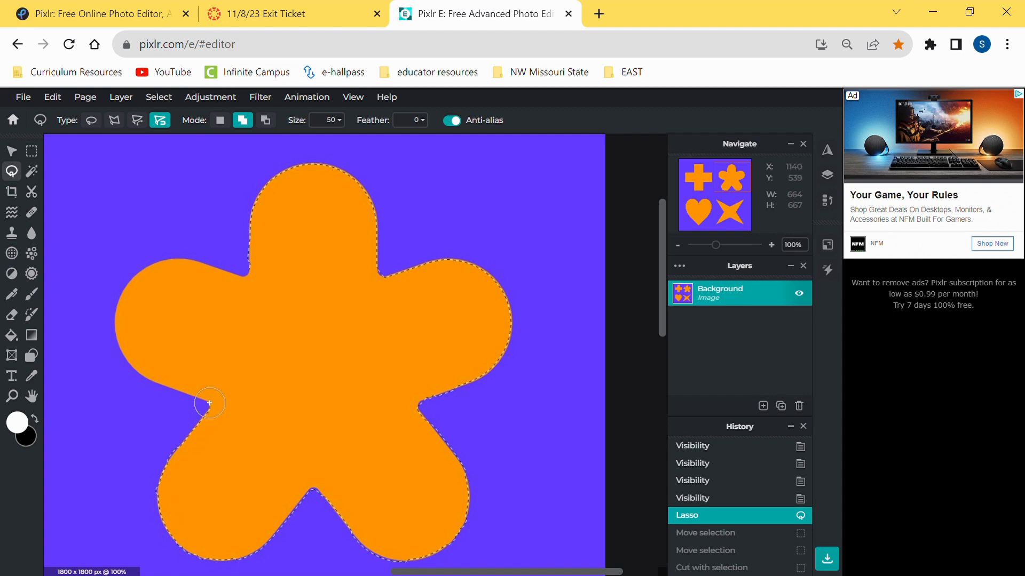
mouse_move(188, 396)
mouse_down()
mouse_move(135, 370)
mouse_move(117, 338)
mouse_move(137, 278)
mouse_up()
drag(201, 265, 250, 273)
drag(355, 287, 593, 250)
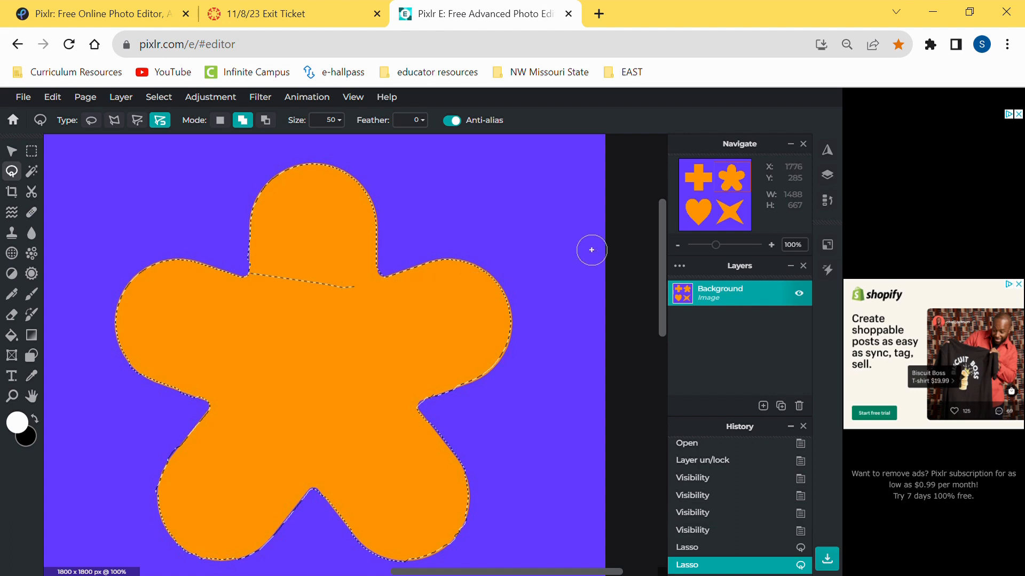
click(592, 252)
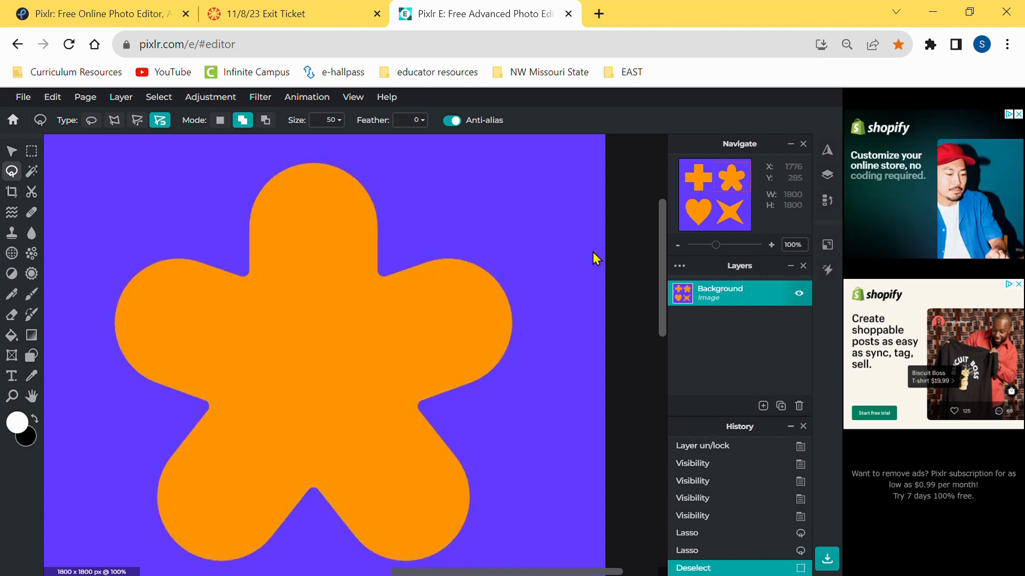
click(712, 551)
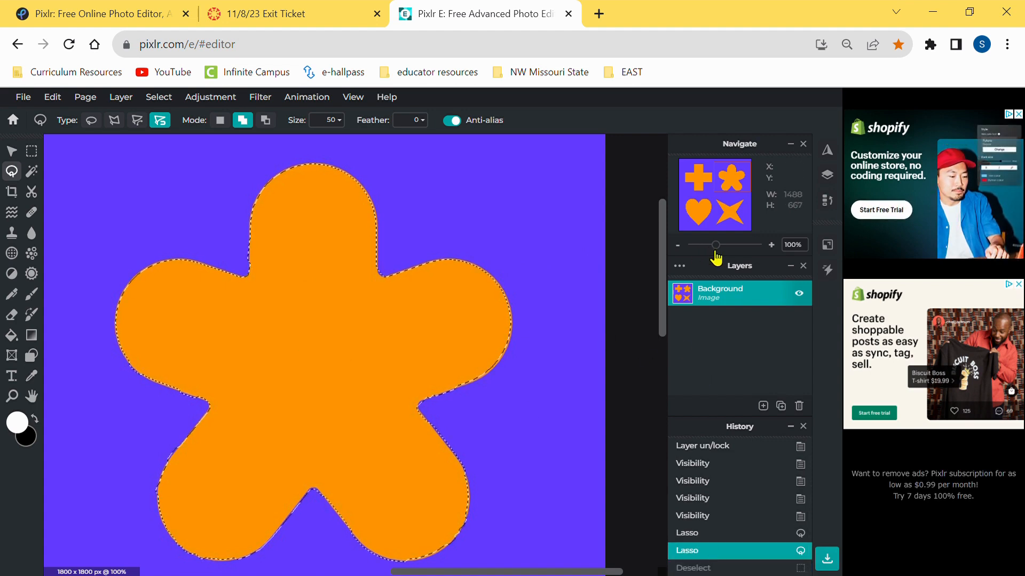
Add the orange heart and the four-pointed star to the selection with the Wand Select tool in Add to selection mode.
drag(715, 246, 705, 246)
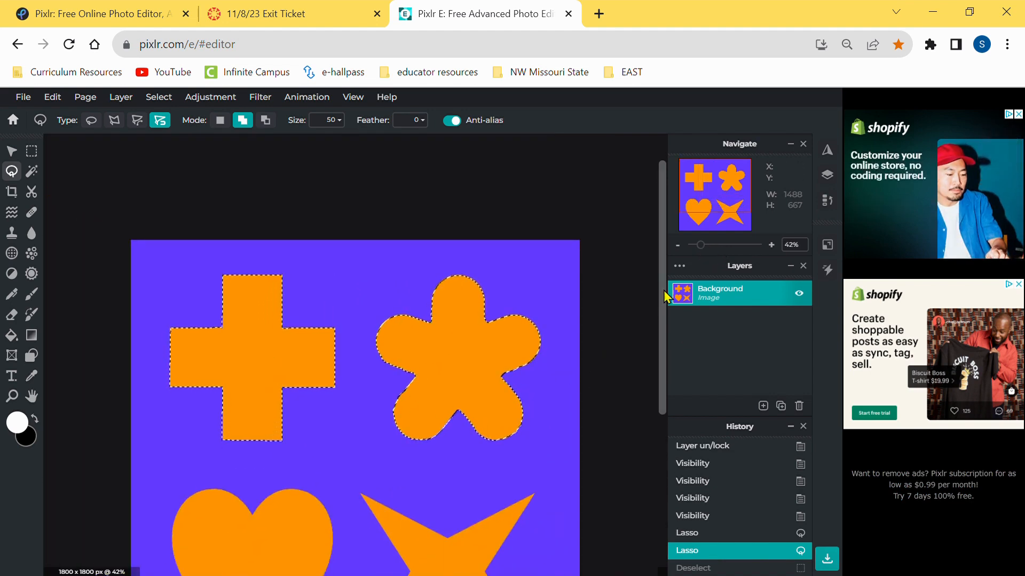
drag(663, 295, 664, 354)
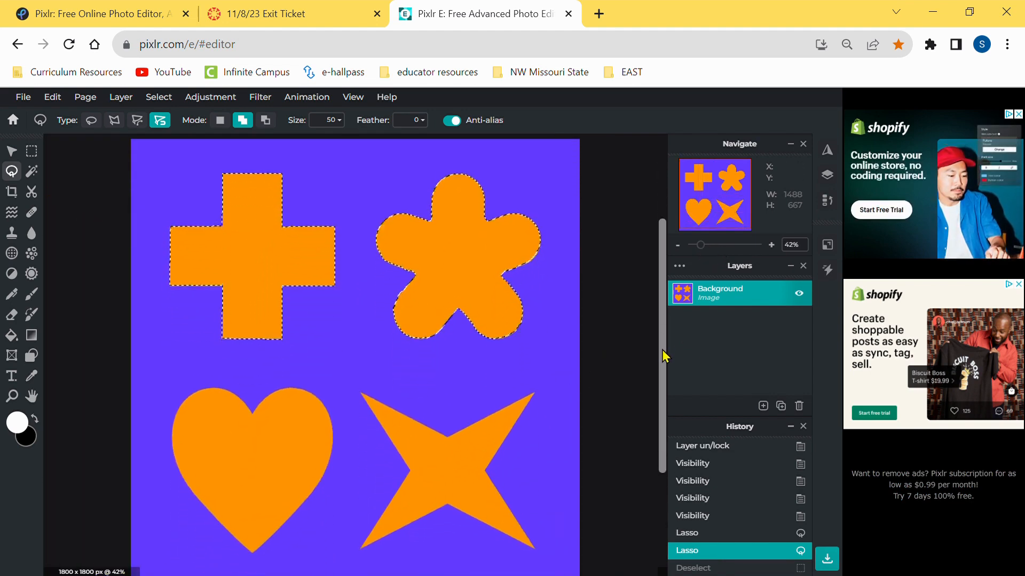
click(114, 120)
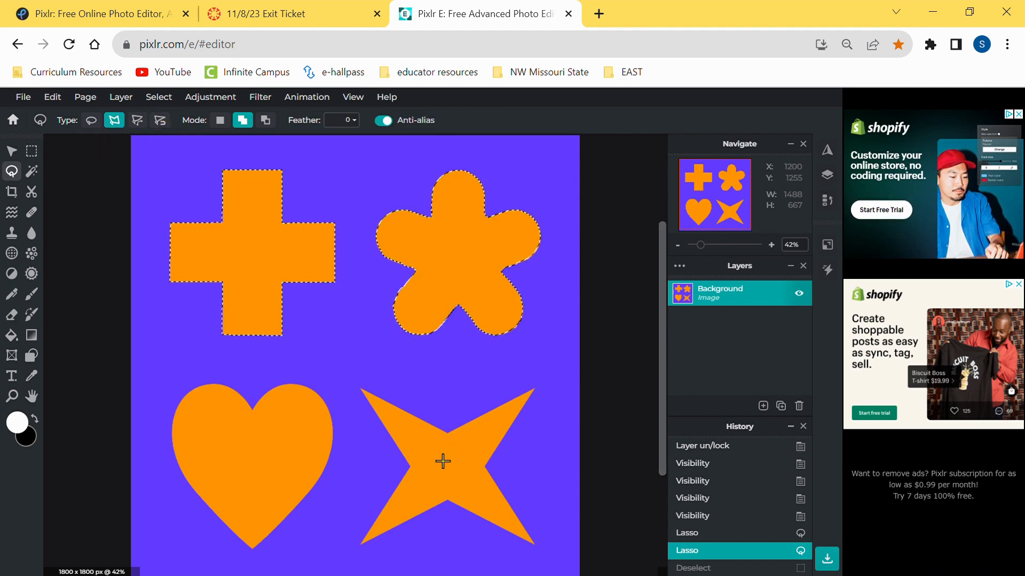
click(165, 122)
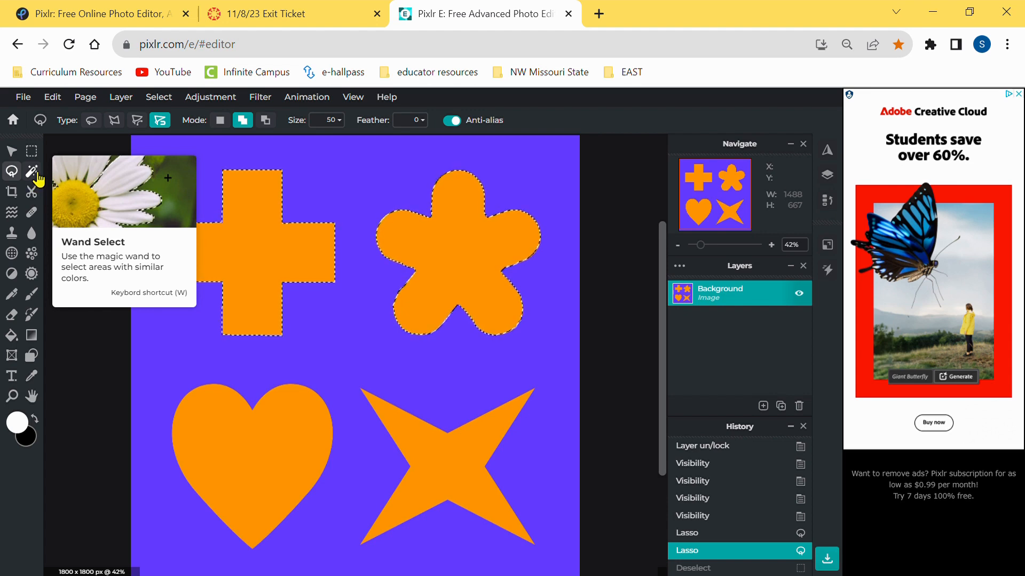
click(33, 173)
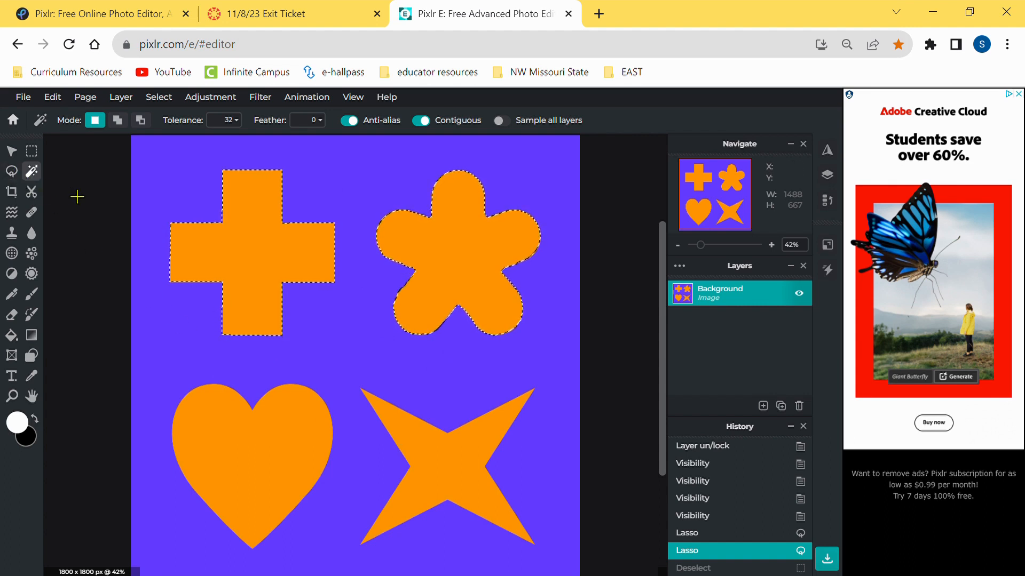
click(119, 123)
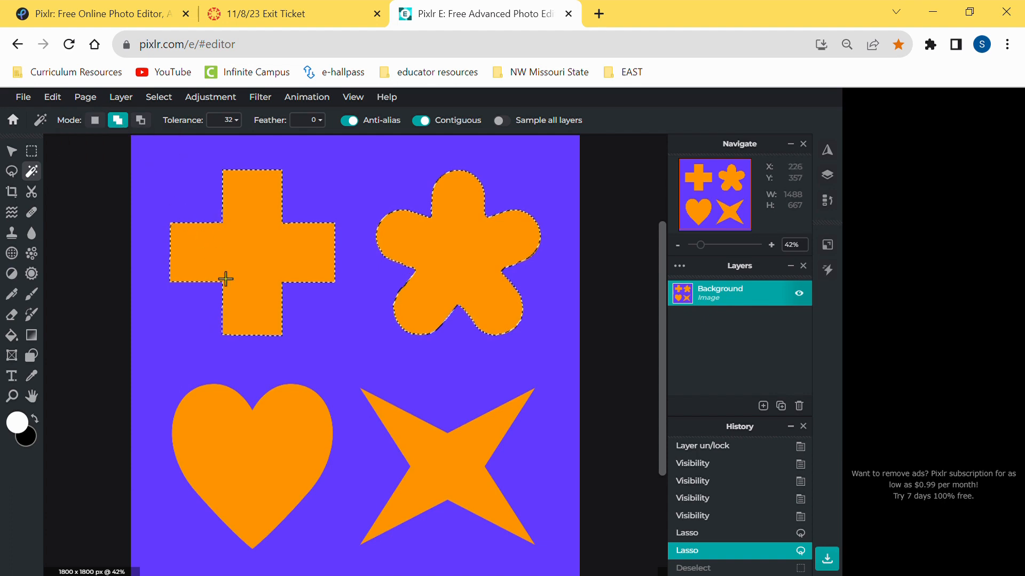
click(233, 464)
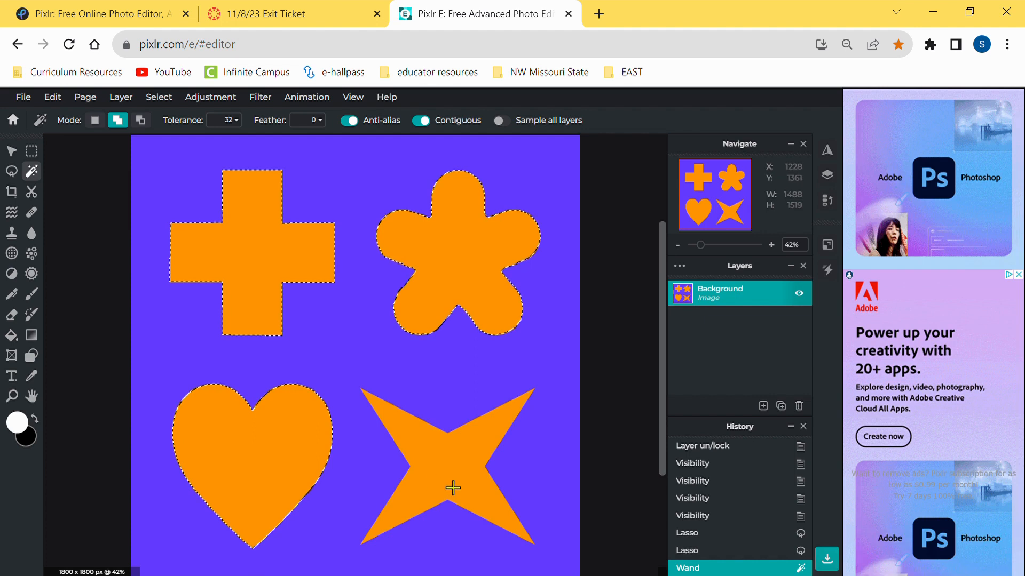
click(457, 488)
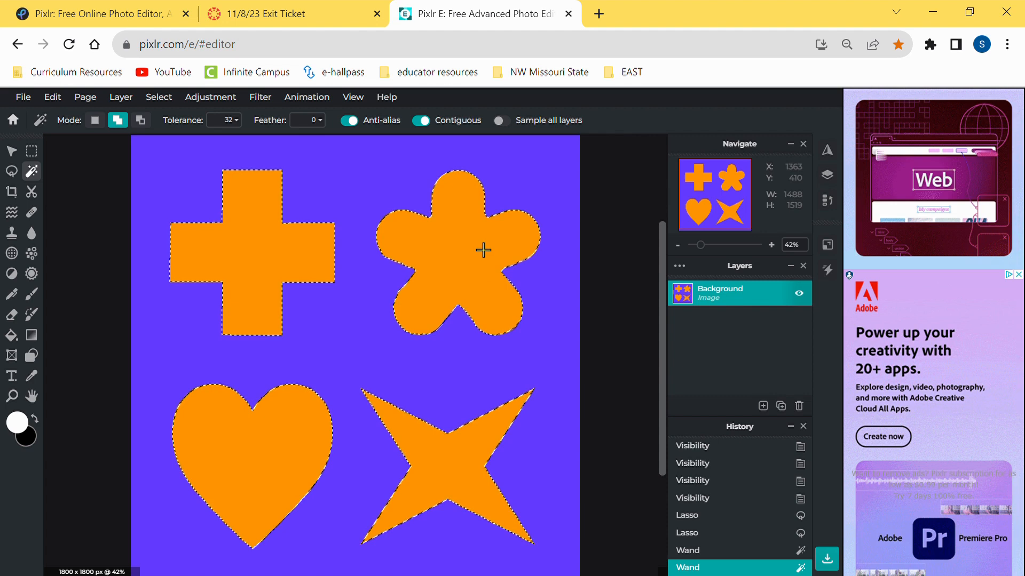
Try clearing the four selected orange shapes, and step the history back to the last Wand state.
key(Delete)
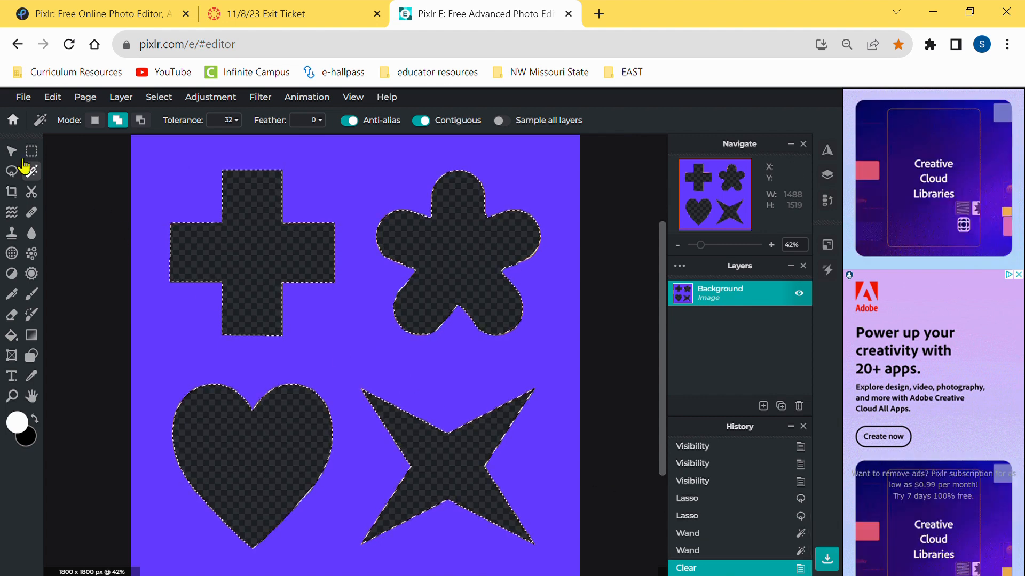
click(732, 551)
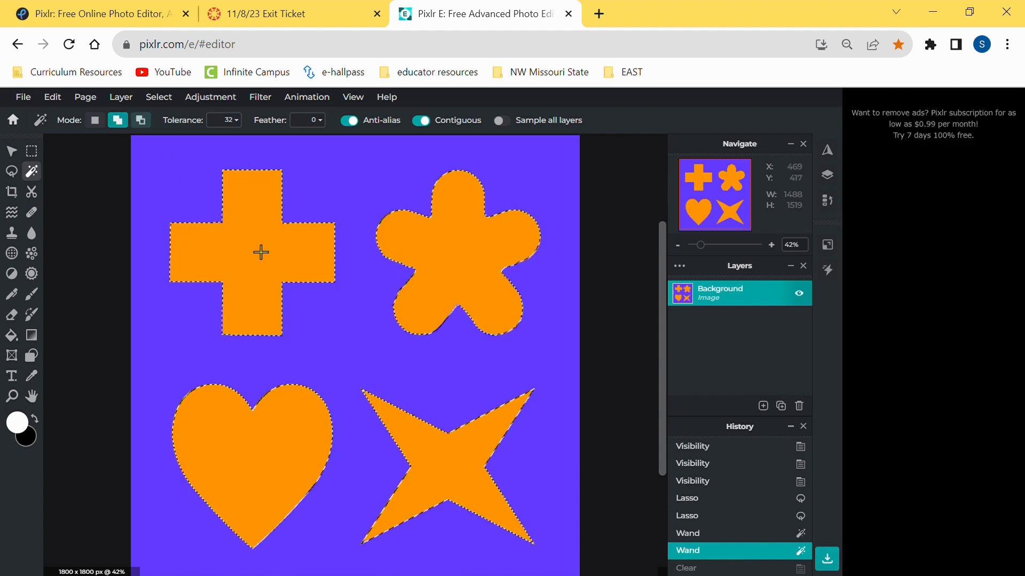
Try copying and pasting the selected shapes as a new layer and moving it, and step the history back to the last Wand state.
key(ctrl+c)
key(ctrl+v)
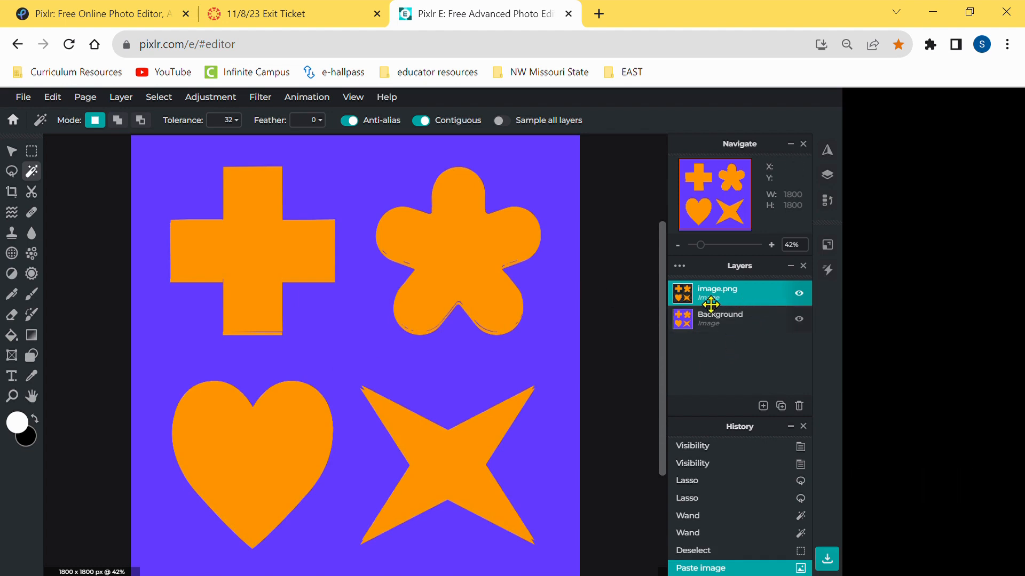
click(11, 151)
drag(305, 247, 442, 283)
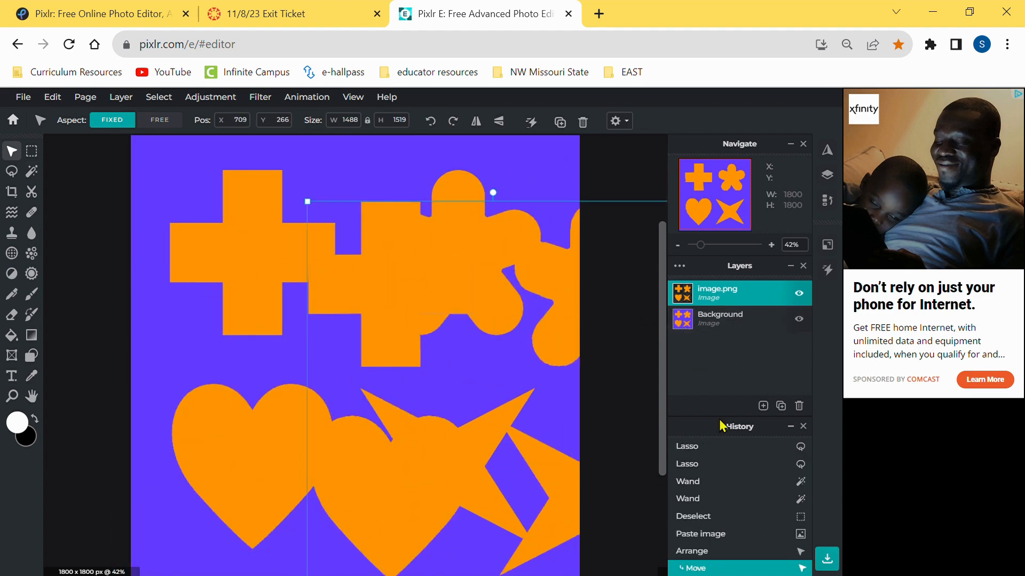
click(693, 534)
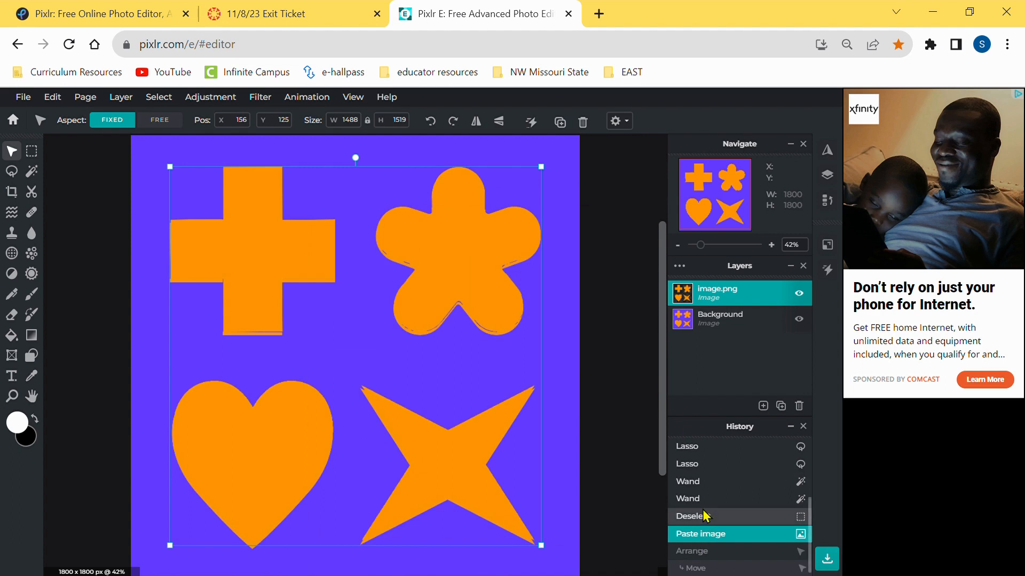
click(704, 516)
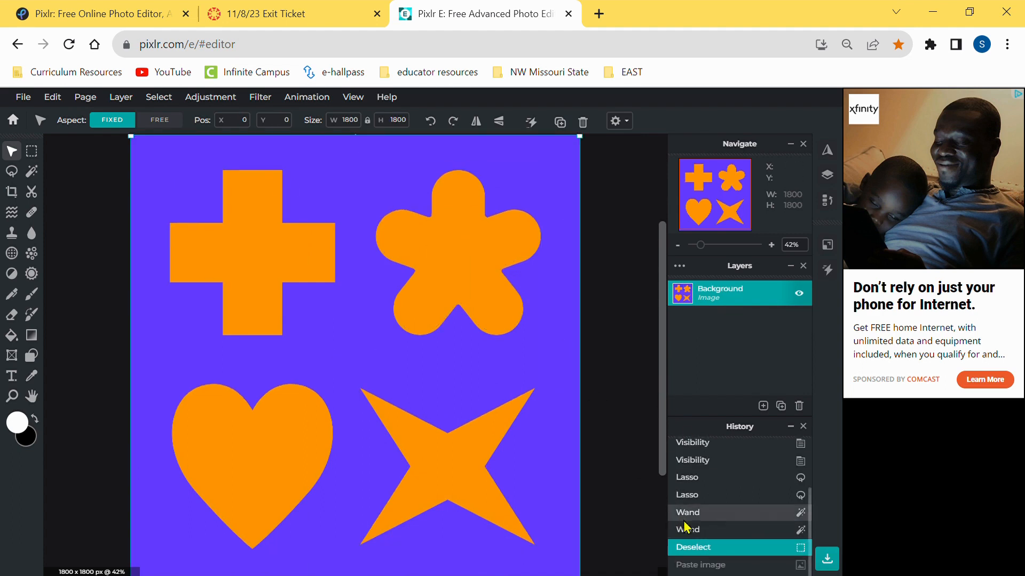
click(692, 530)
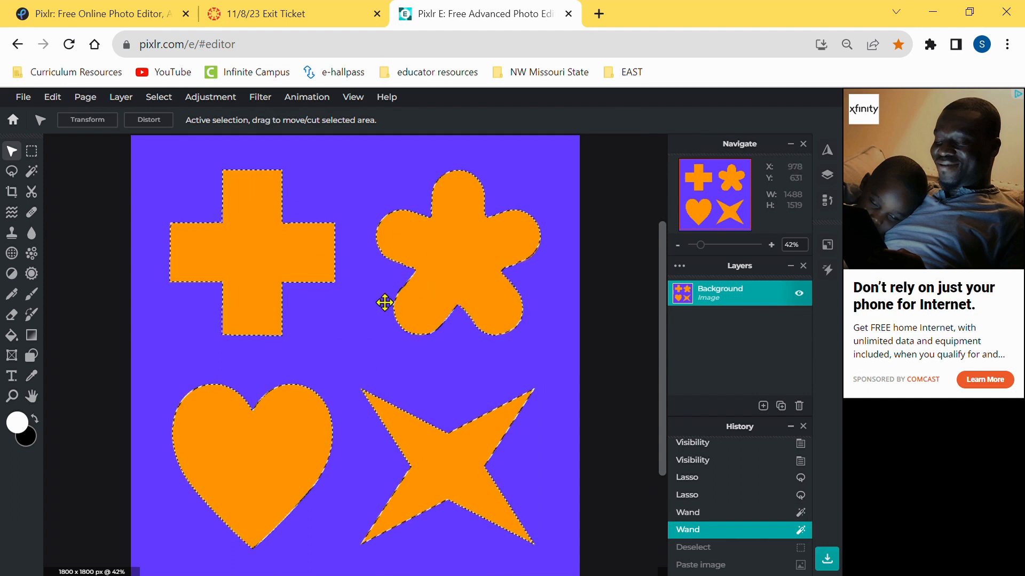
Try inverting the selection and clearing the purple background, and step the history back to the last Wand state.
click(165, 98)
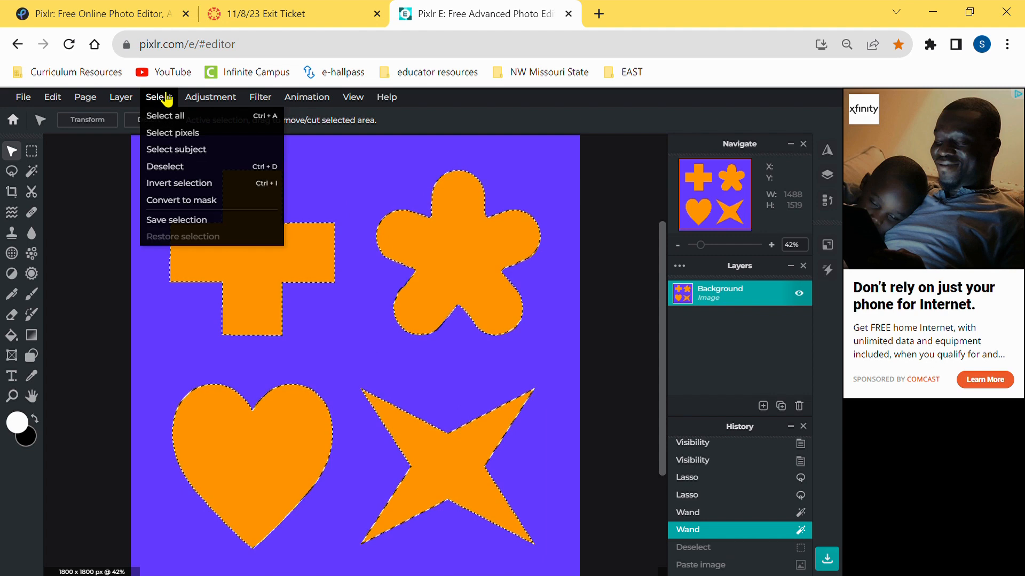
click(207, 184)
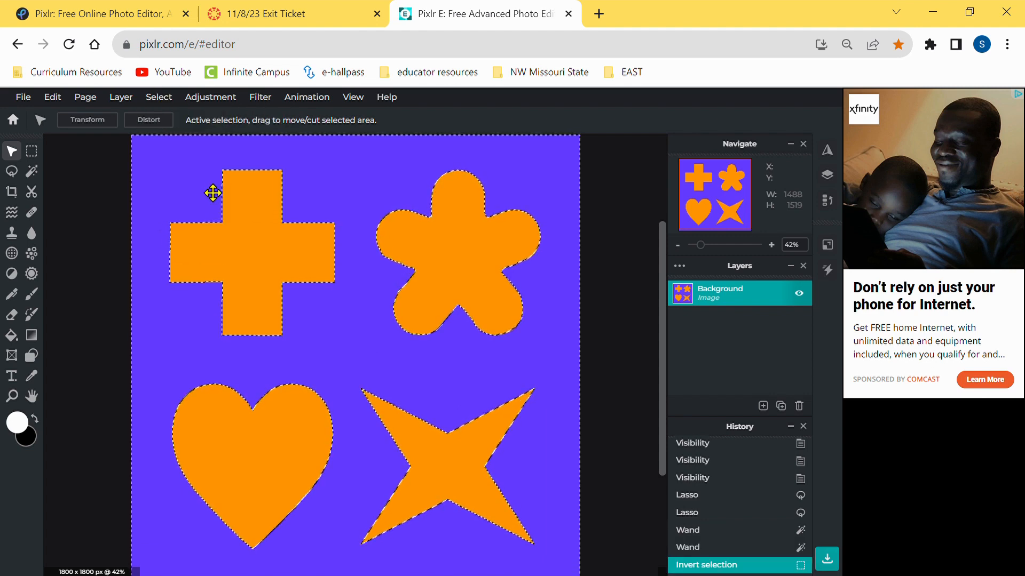
key(Delete)
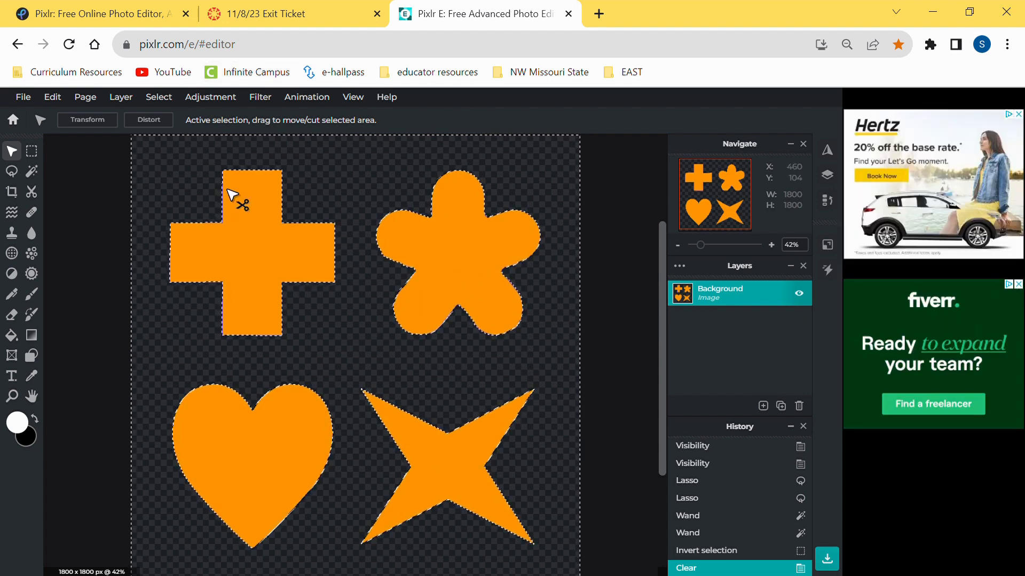
click(704, 555)
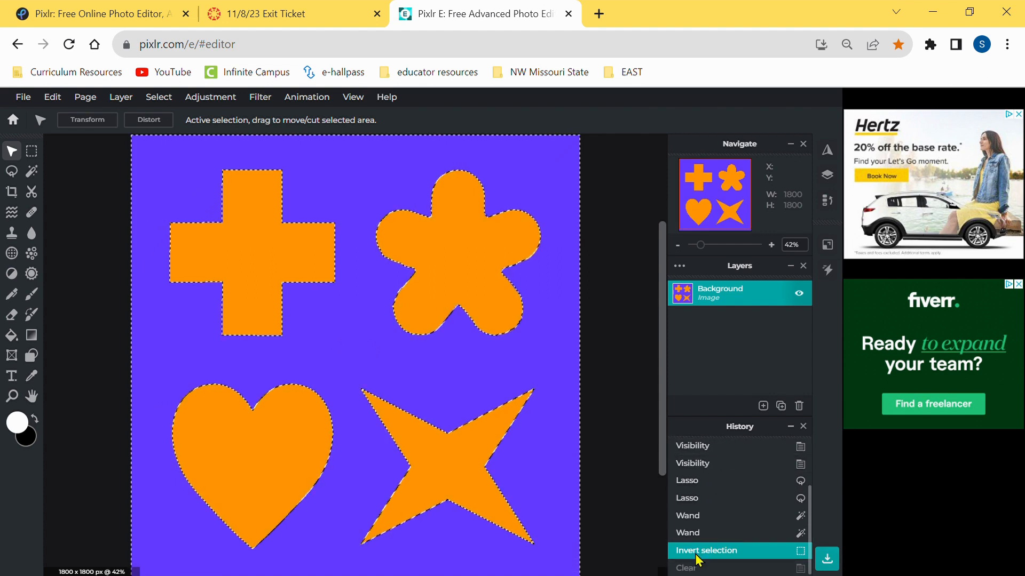
click(694, 534)
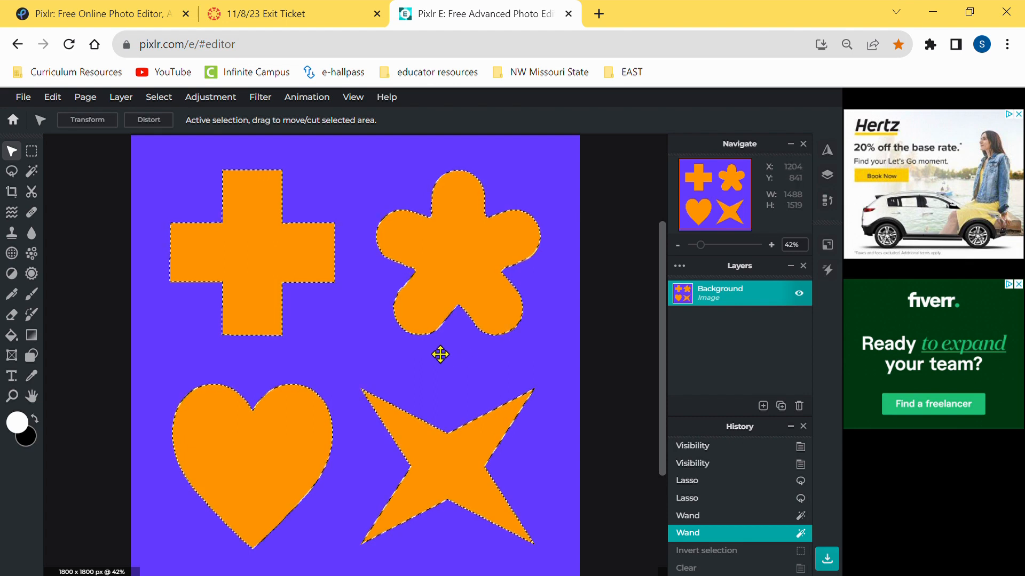
Delete the four selected orange shapes from the Background layer and deselect.
key(Delete)
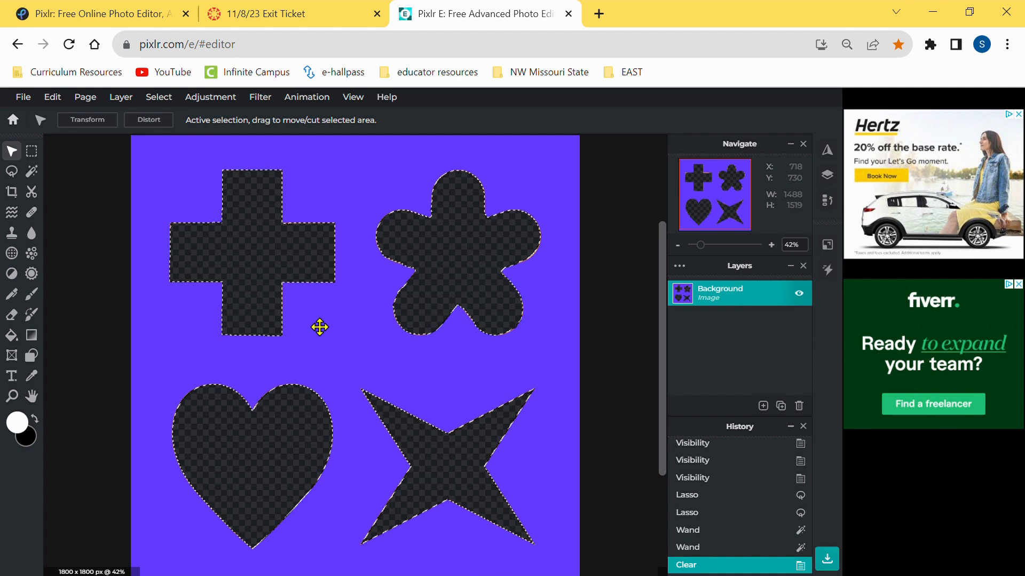
click(166, 100)
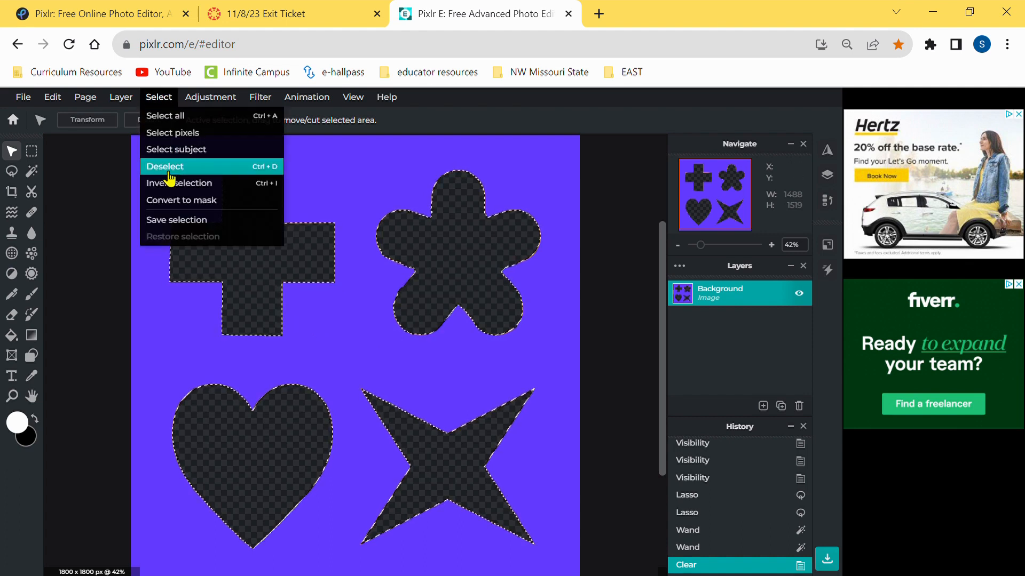
click(268, 171)
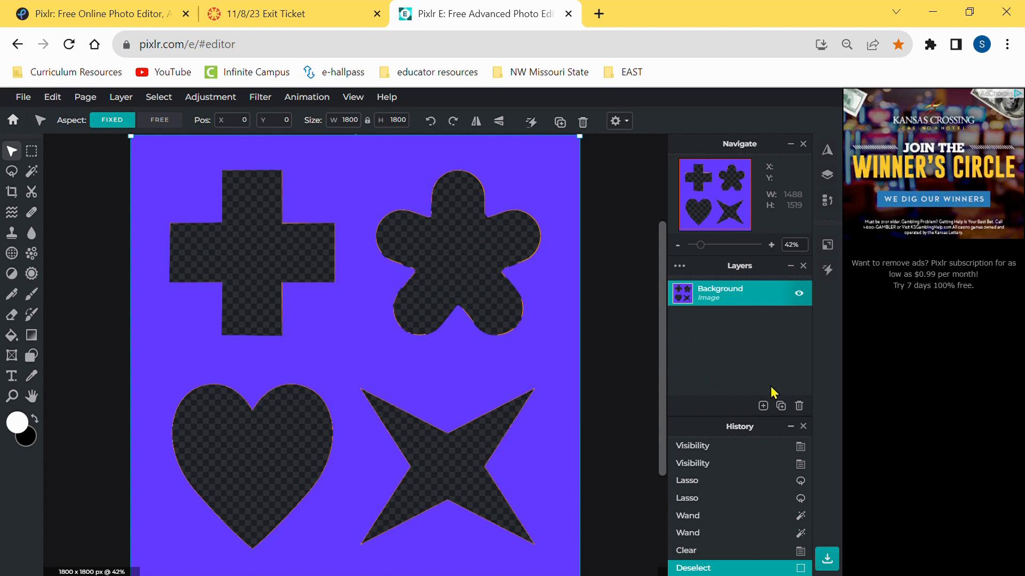
Add an empty layer above the Background and fill it with yellow-green #D9FF00 using the Fill tool.
click(764, 407)
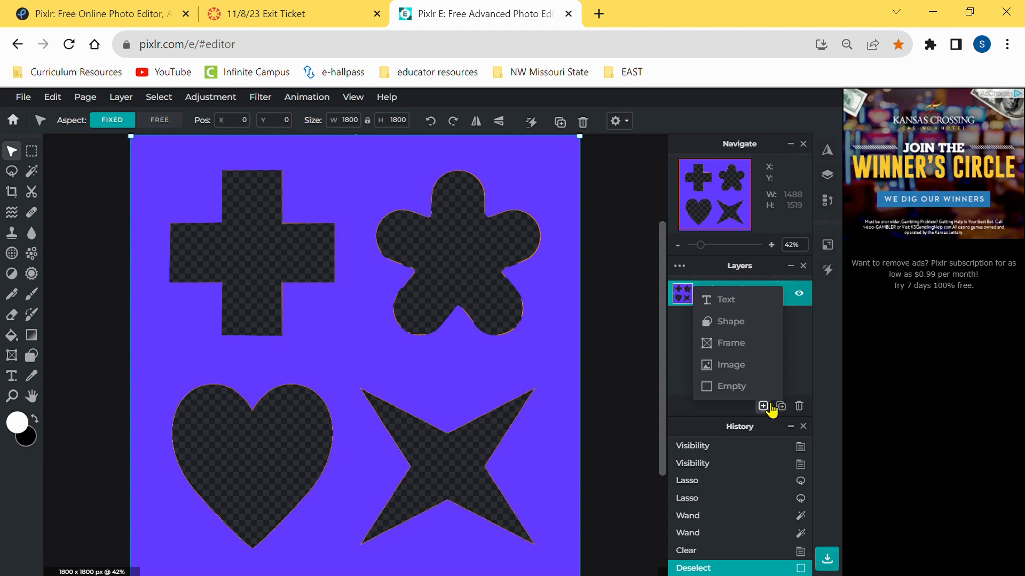
click(743, 394)
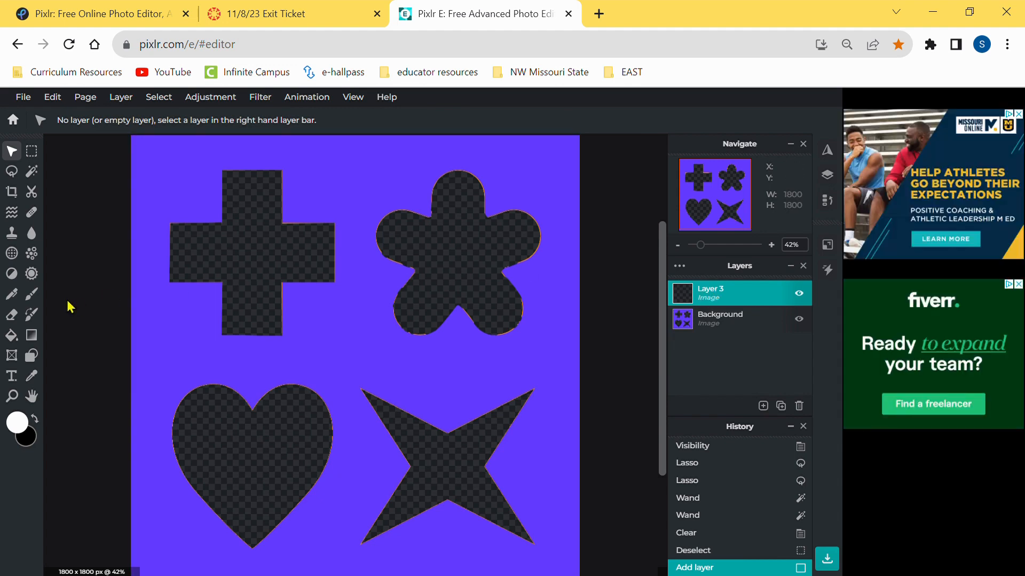
click(14, 344)
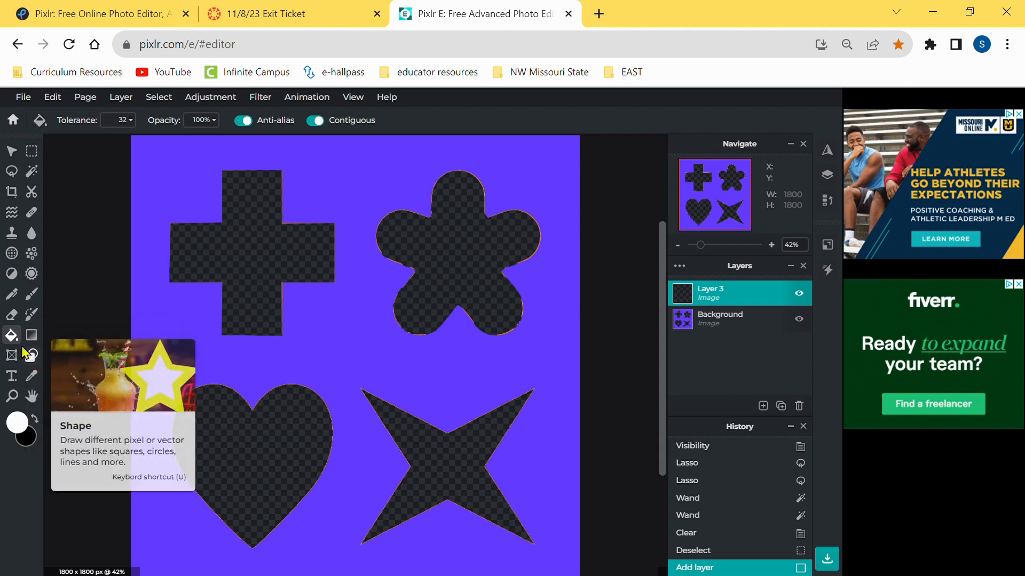
click(22, 425)
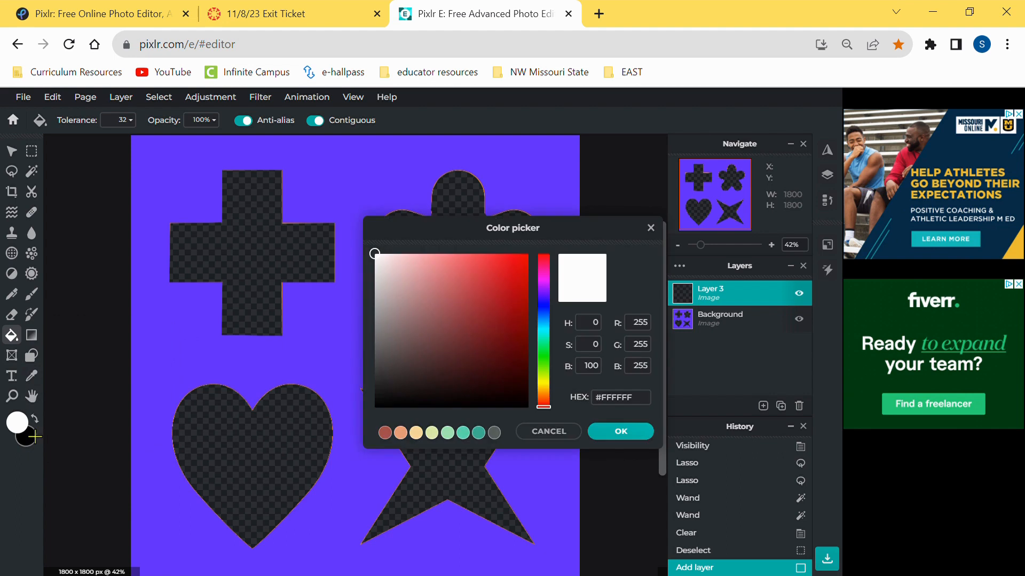
click(550, 382)
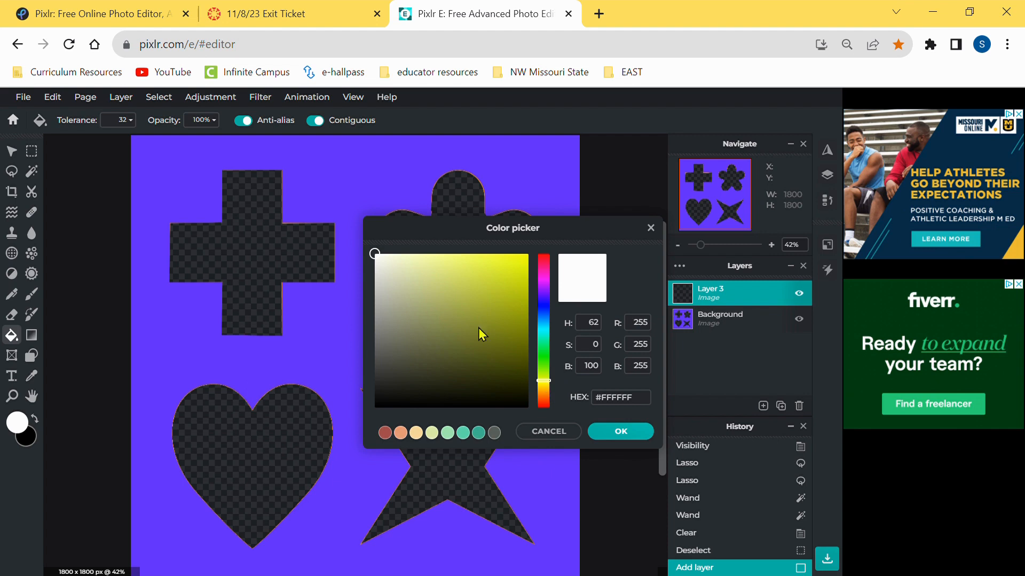
mouse_move(546, 386)
mouse_down()
mouse_move(548, 275)
mouse_move(554, 390)
mouse_up()
click(410, 289)
click(421, 304)
click(486, 254)
drag(524, 276, 562, 223)
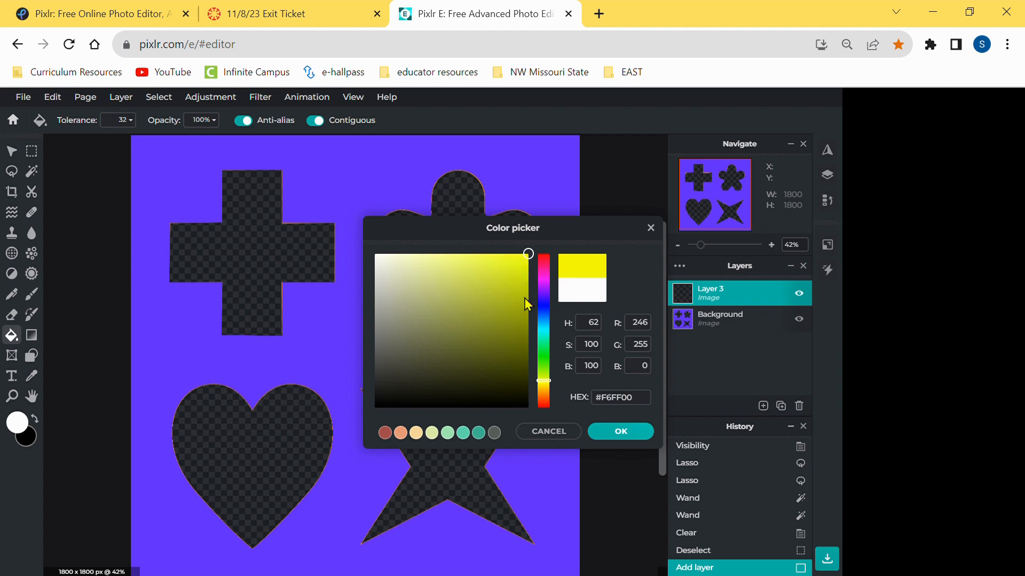
drag(554, 381, 554, 378)
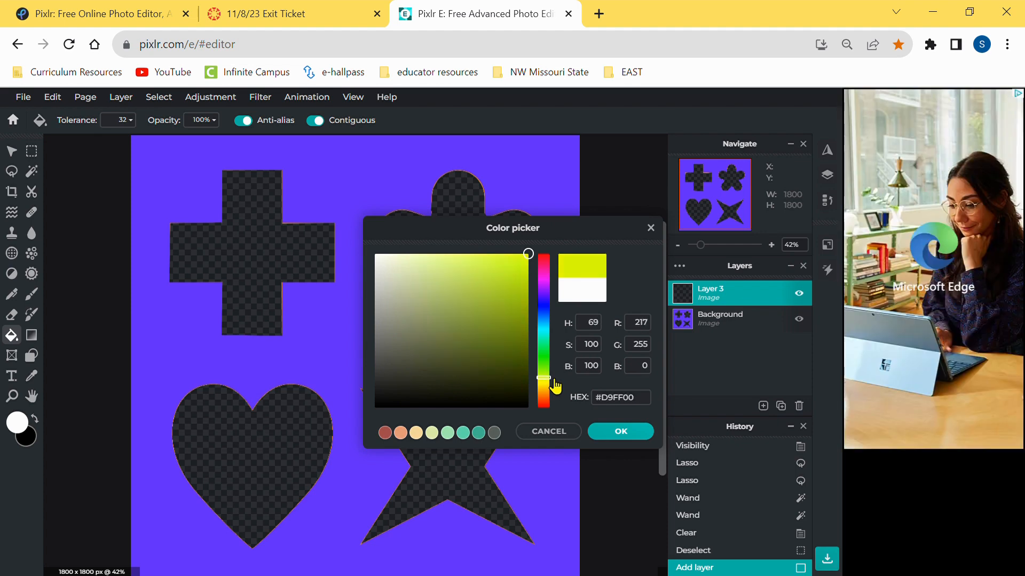
click(628, 433)
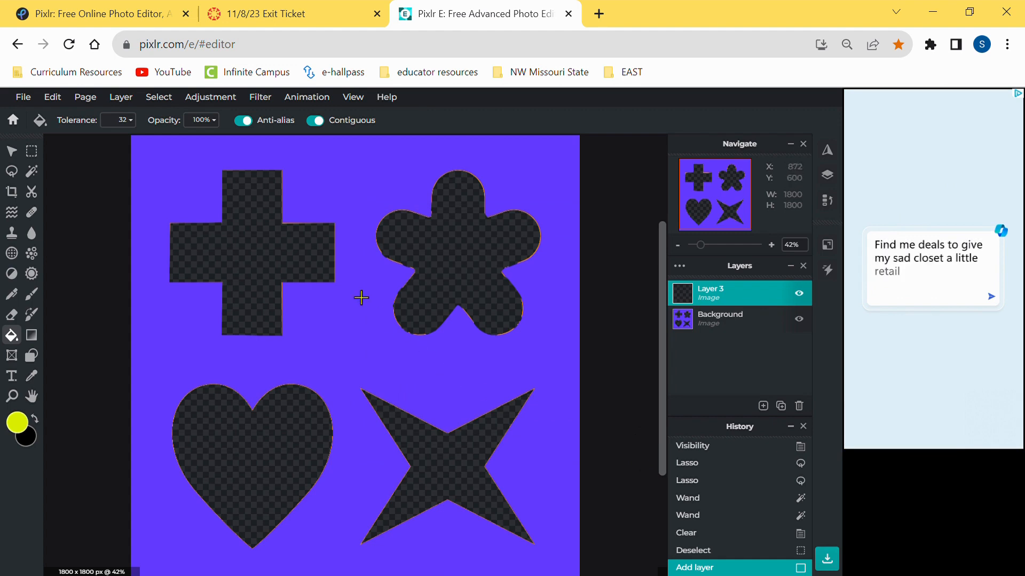
click(435, 289)
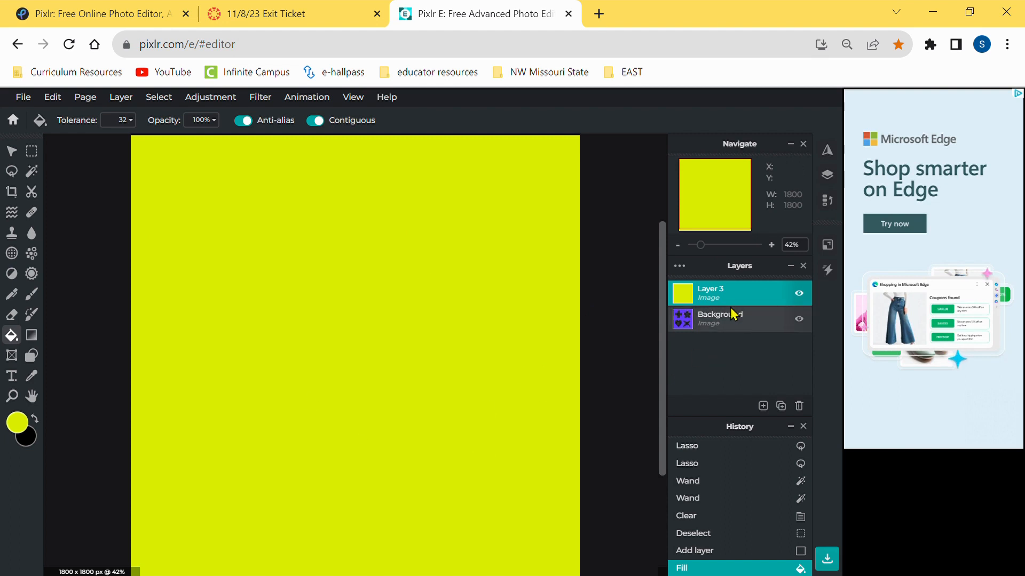
Move the Background layer above the yellow-green Layer 3, and toggle the Background's visibility off and on.
click(731, 326)
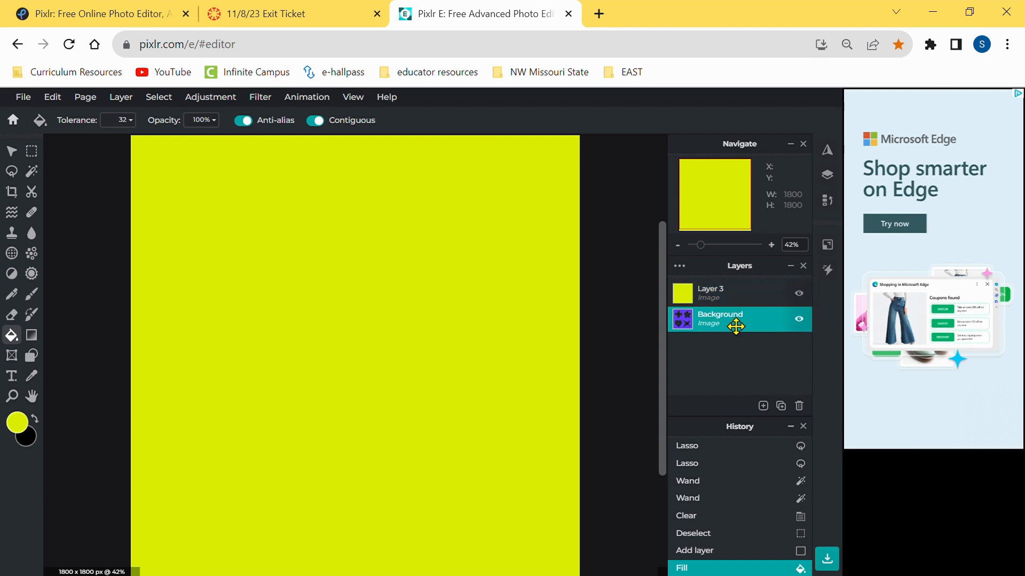
drag(735, 327, 732, 306)
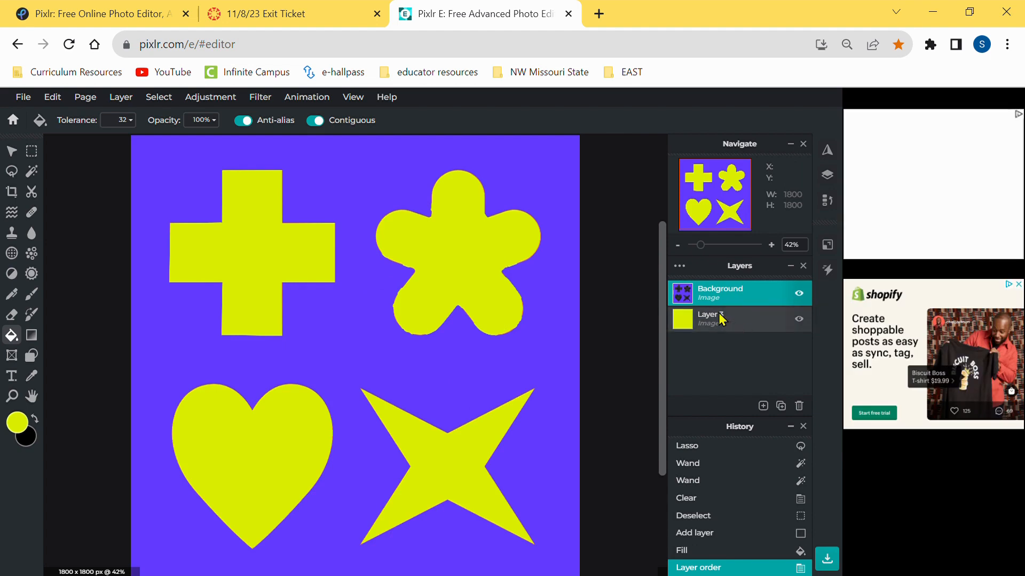
click(807, 297)
click(807, 296)
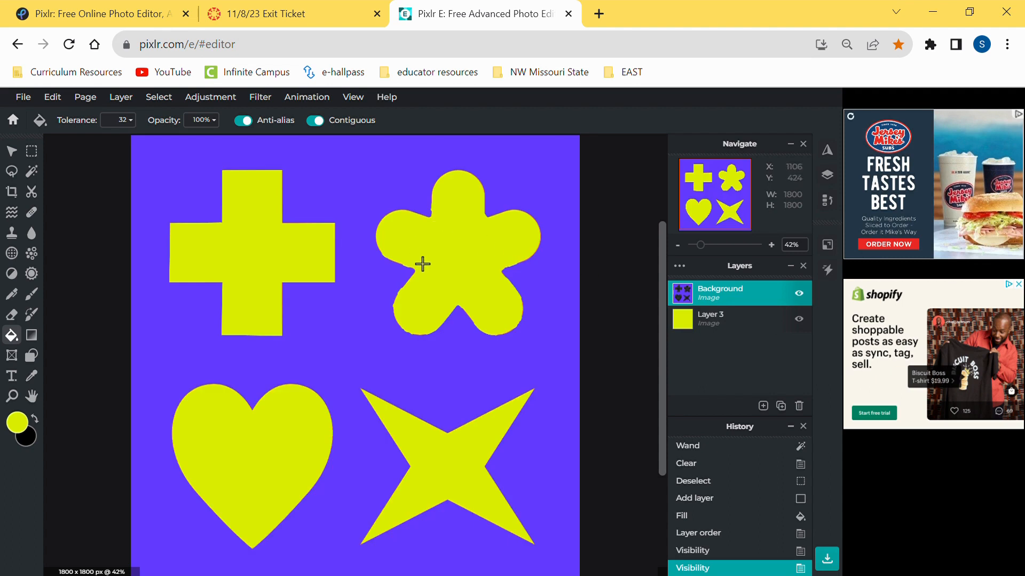
Try shifting the Background layer down over the yellow-green layer, and move it back to position 0, 0.
click(12, 151)
drag(319, 189, 320, 226)
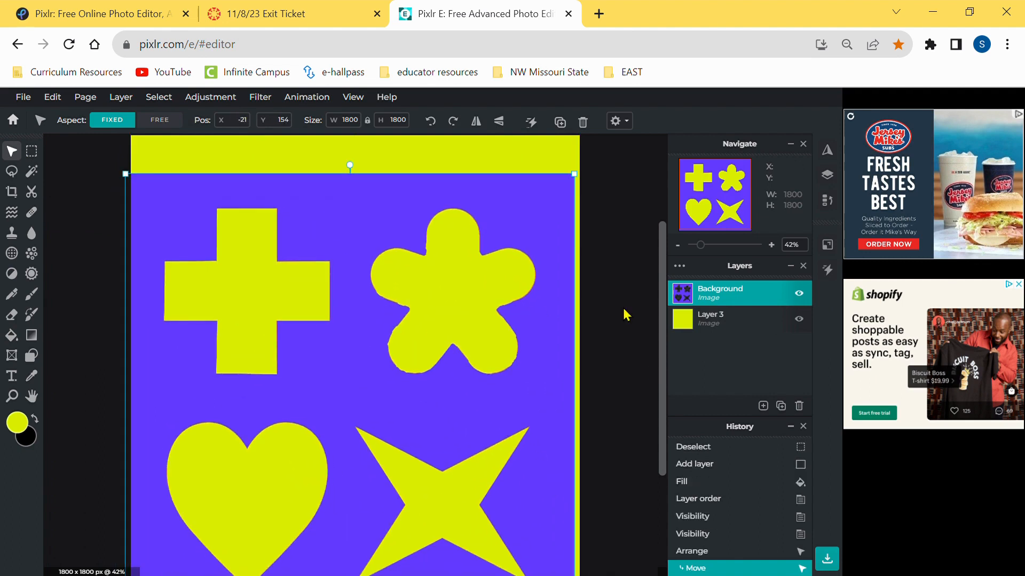
drag(538, 229, 543, 192)
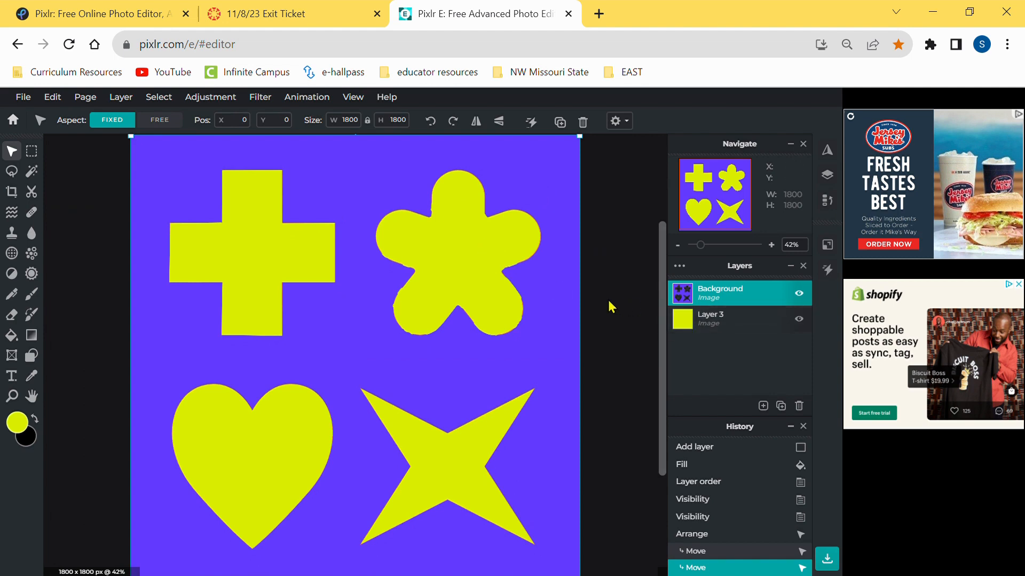
Hide the Background layer and set up a linear gradient for Layer 3 running from yellow-green to purple #D417FF.
click(730, 327)
click(799, 294)
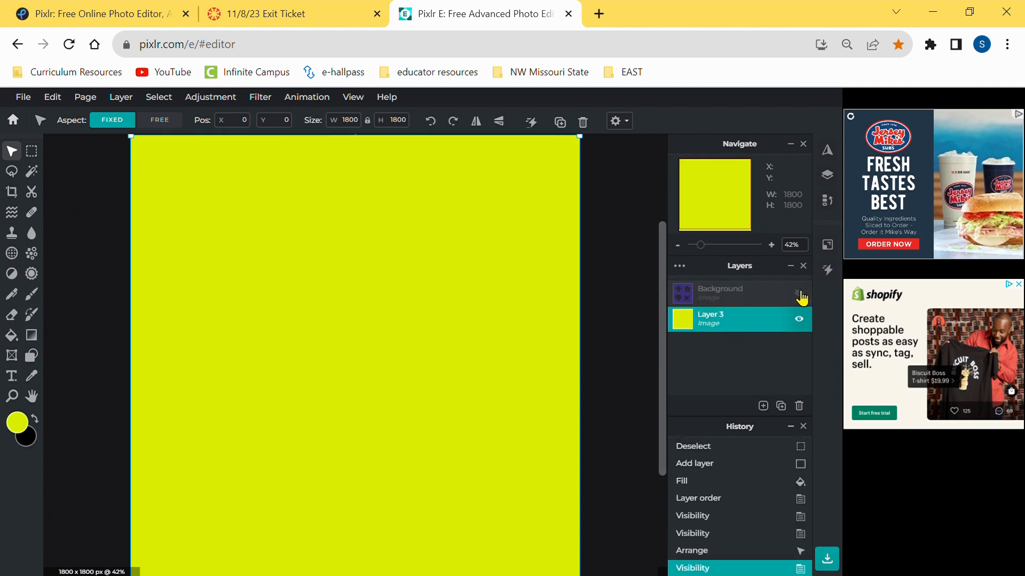
click(33, 339)
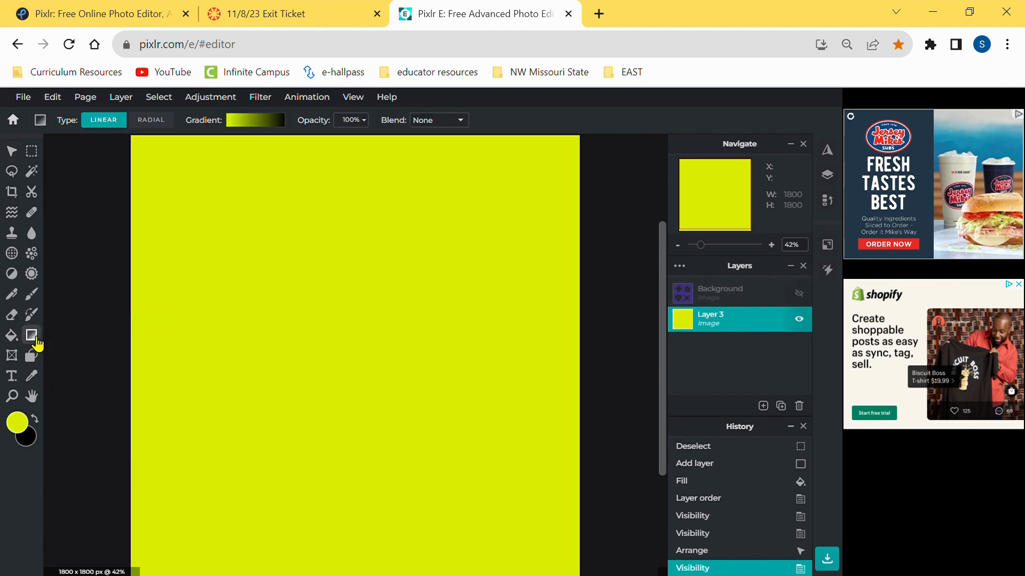
click(281, 123)
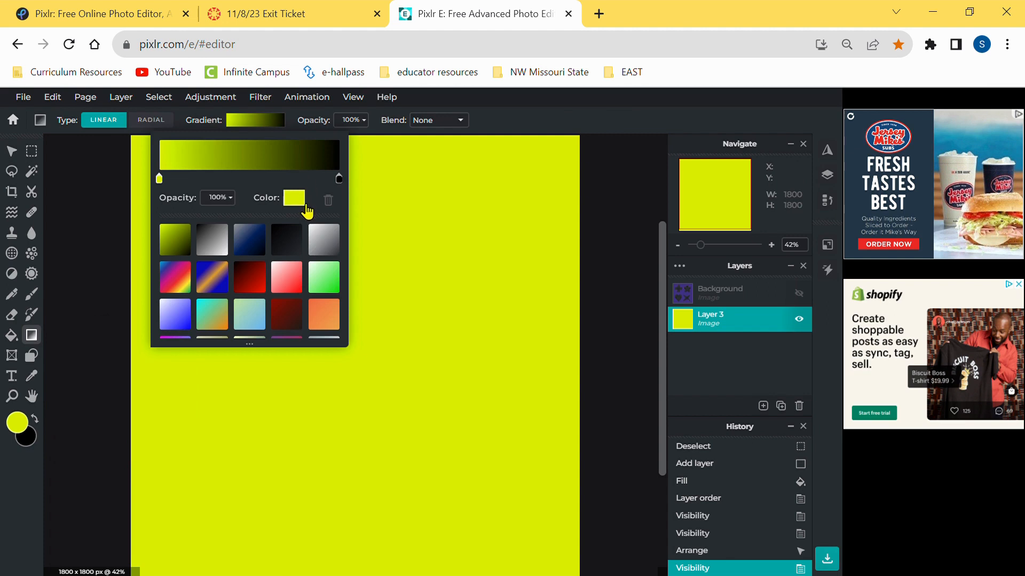
click(340, 179)
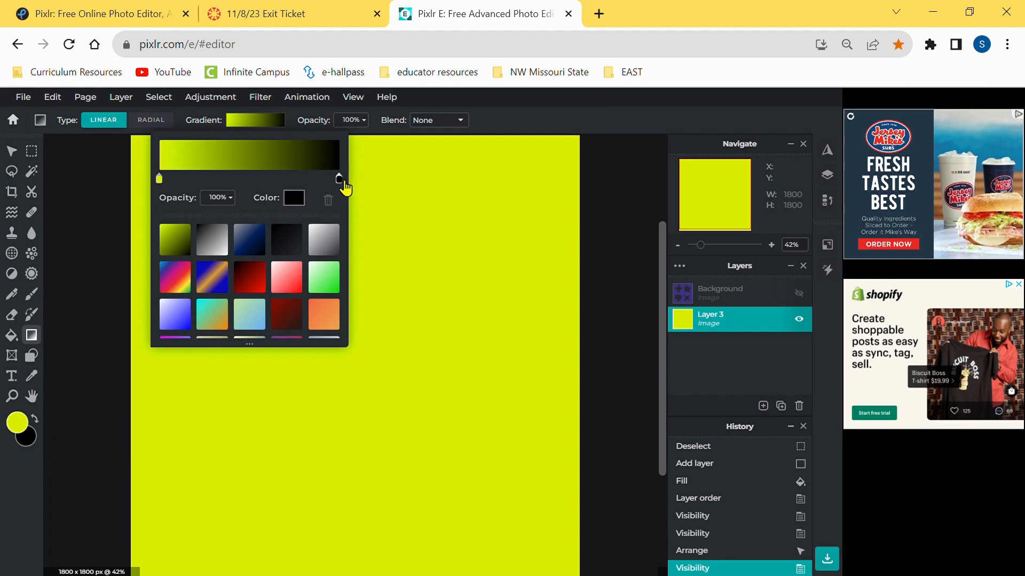
click(295, 199)
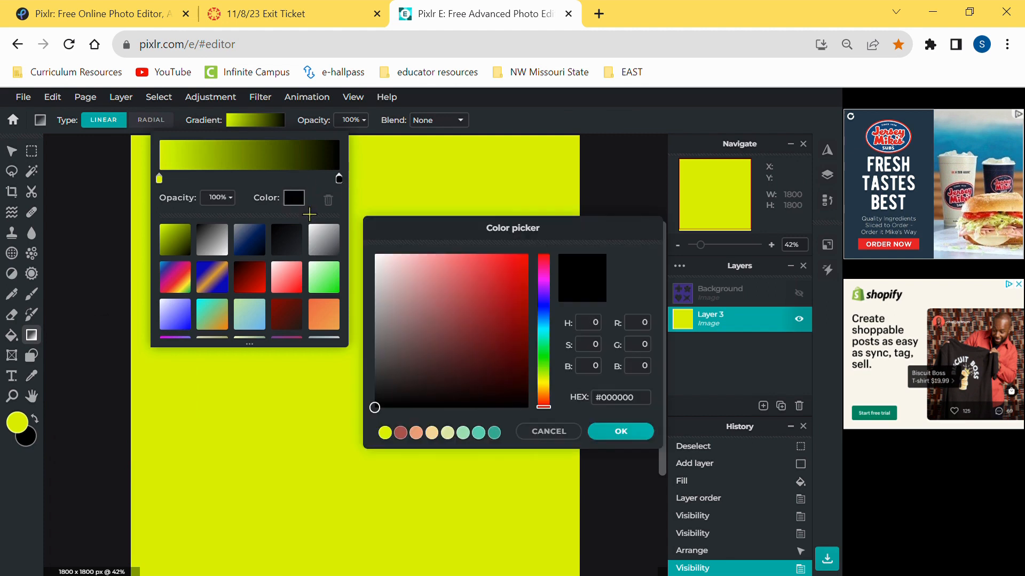
click(548, 281)
drag(529, 277, 517, 253)
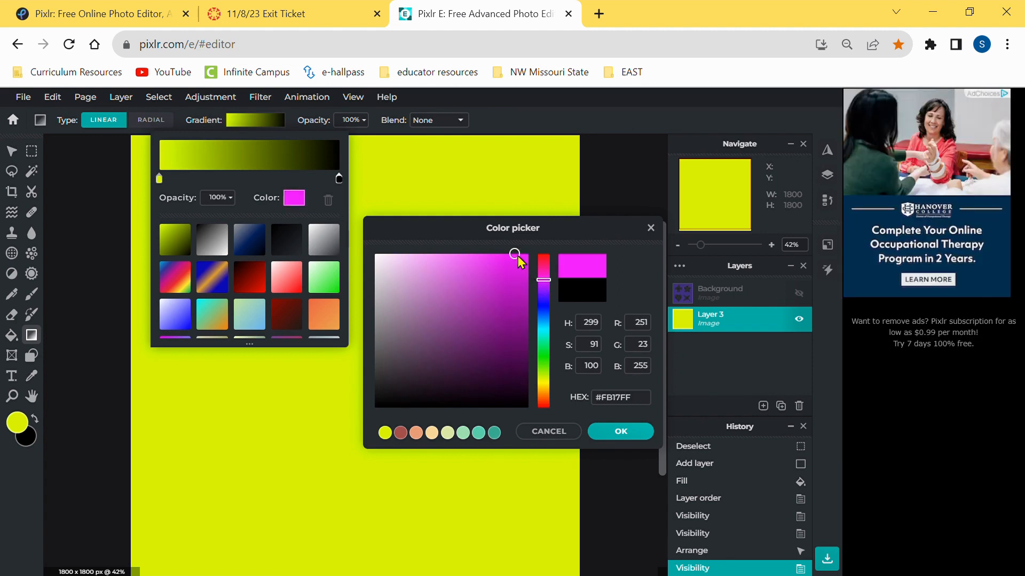
click(554, 282)
drag(553, 283, 552, 286)
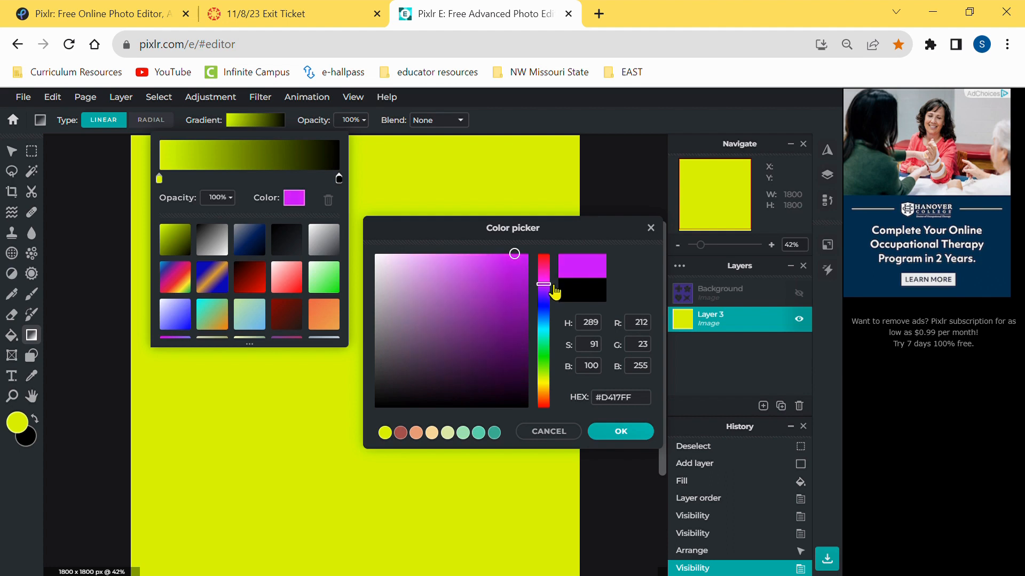
click(623, 436)
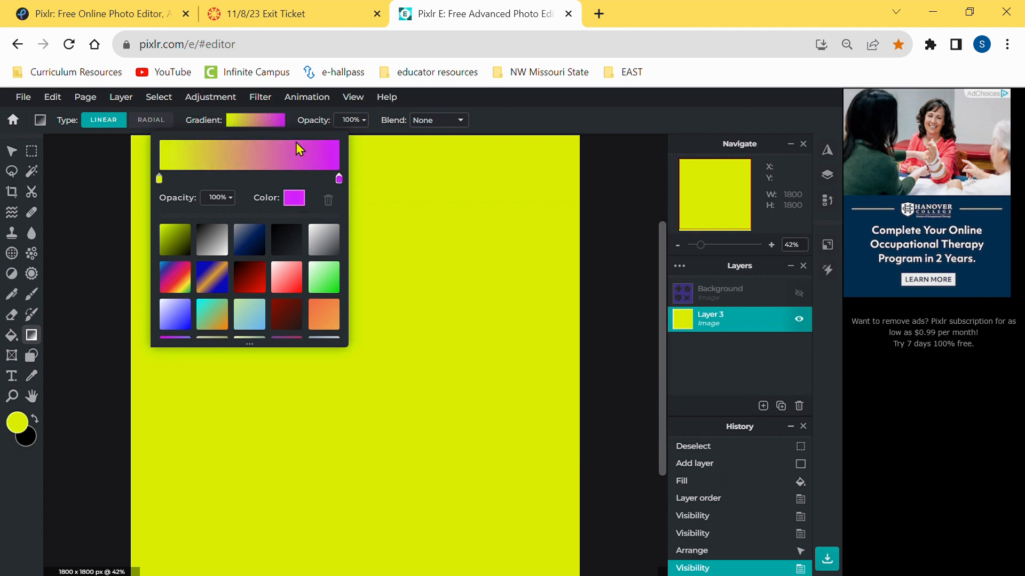
click(401, 148)
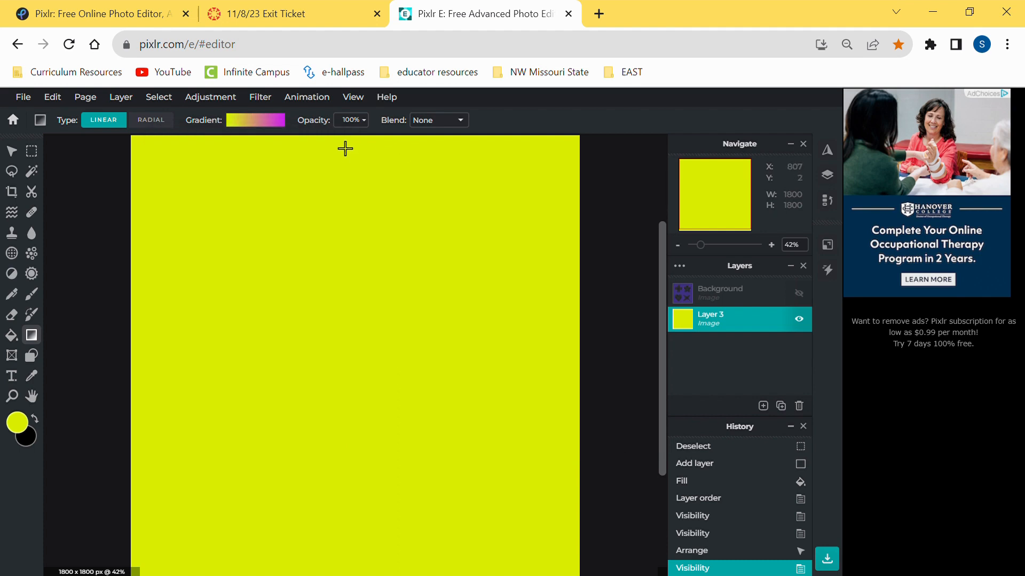
Try the yellow-green to purple gradient on Layer 3 along both diagonals, vertically, horizontally and over a short distance near the upper edge.
drag(577, 138, 142, 571)
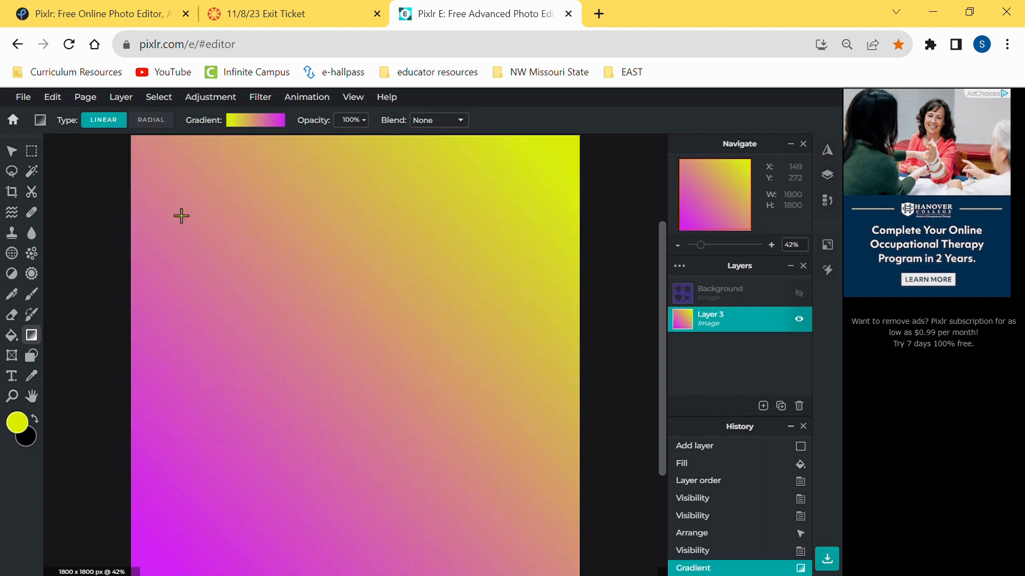
drag(131, 138, 579, 575)
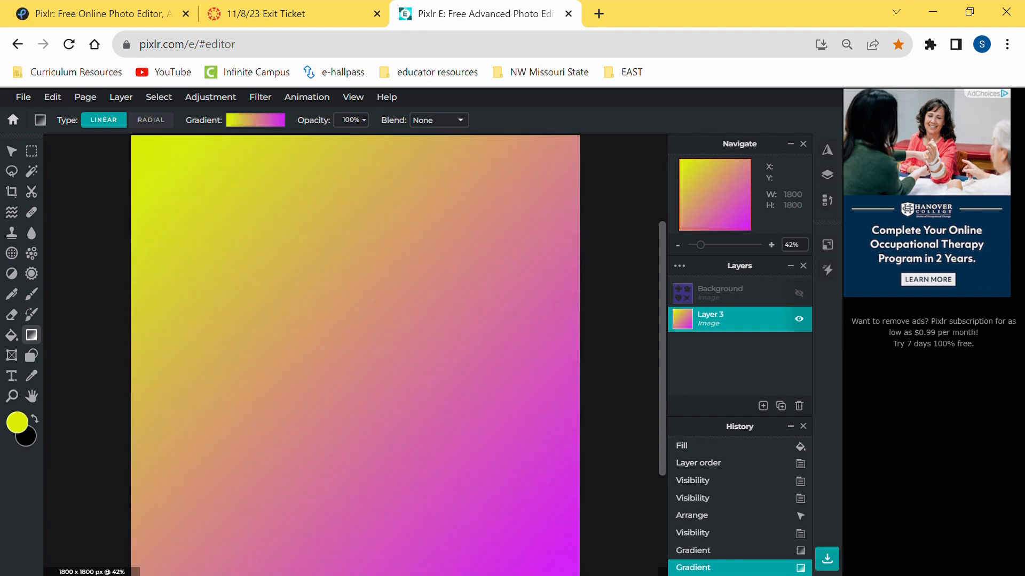
drag(347, 140, 339, 575)
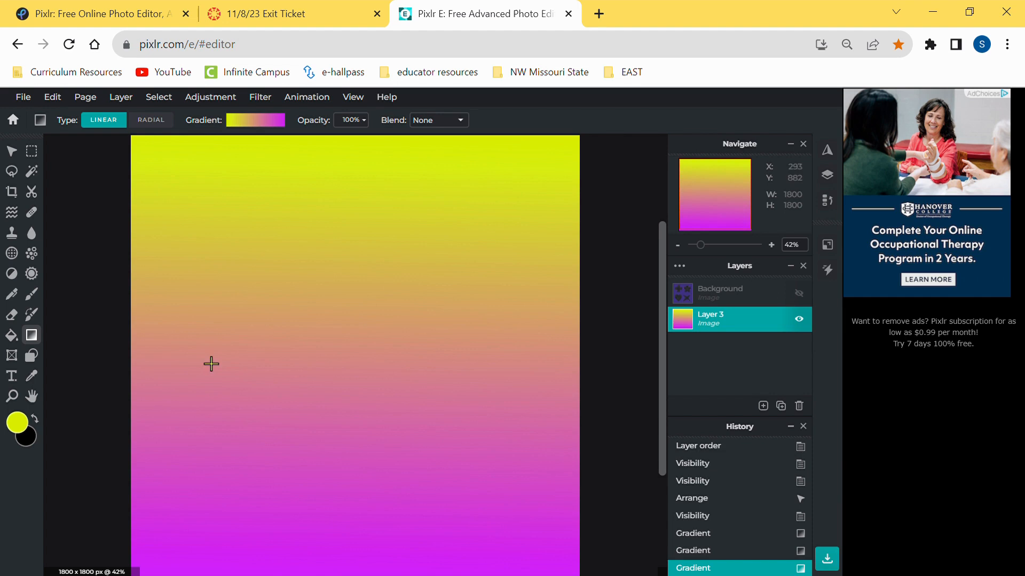
drag(131, 339, 600, 346)
drag(351, 140, 369, 221)
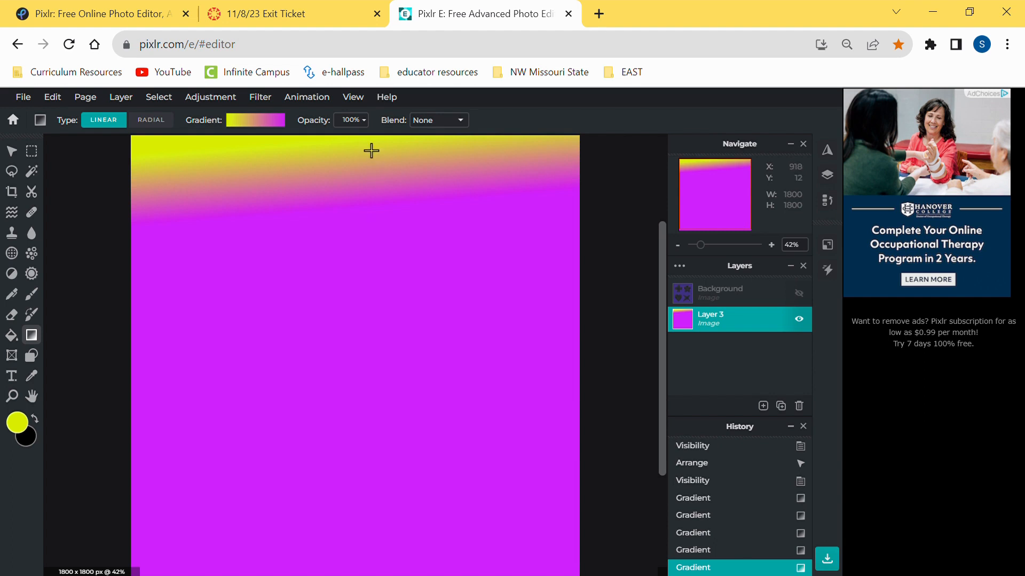
Apply the gradient to Layer 3 vertically from yellow-green above to purple below, and preview it through the cut-outs by toggling the Background's visibility.
drag(355, 137, 354, 575)
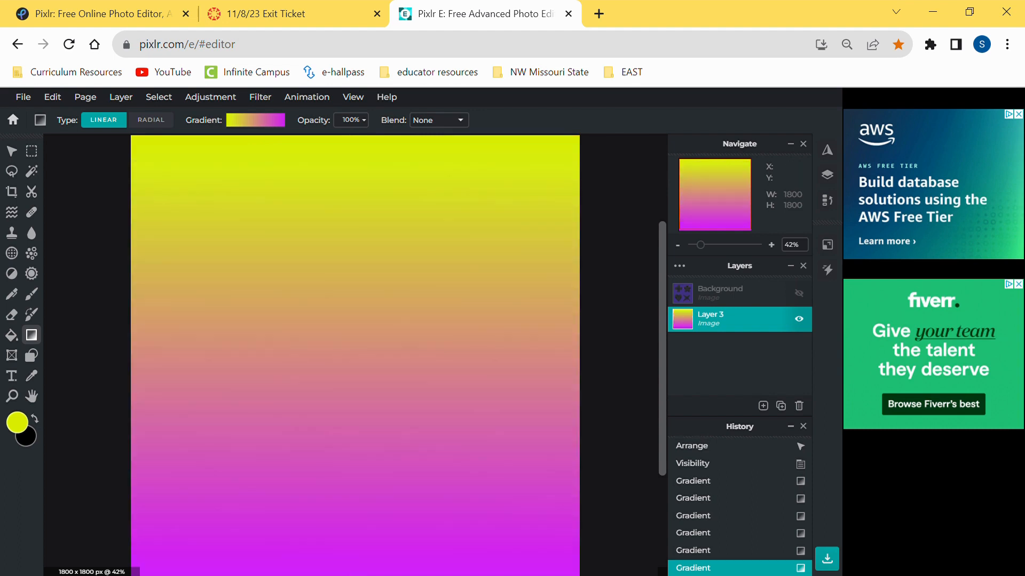
click(800, 293)
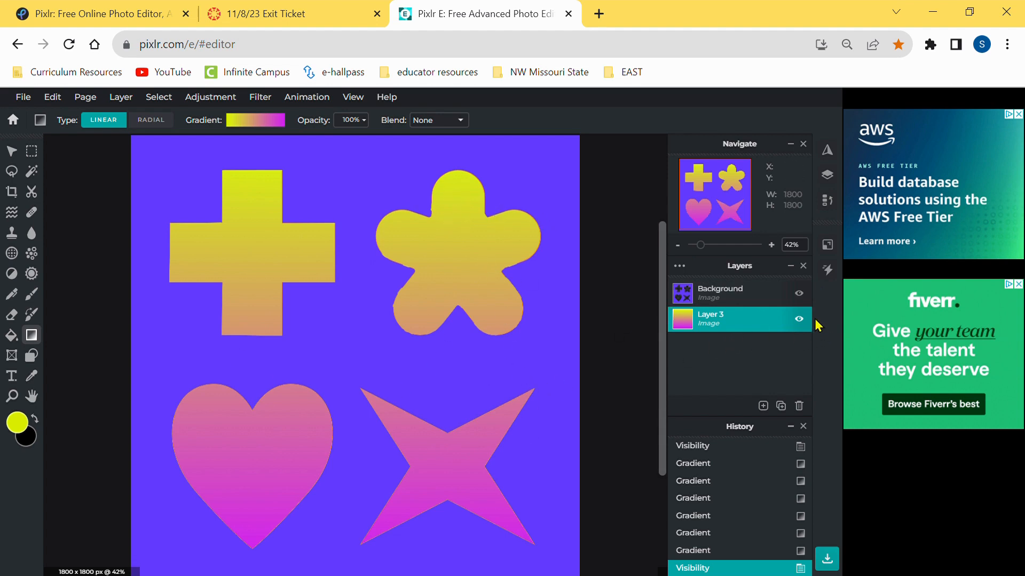
click(799, 293)
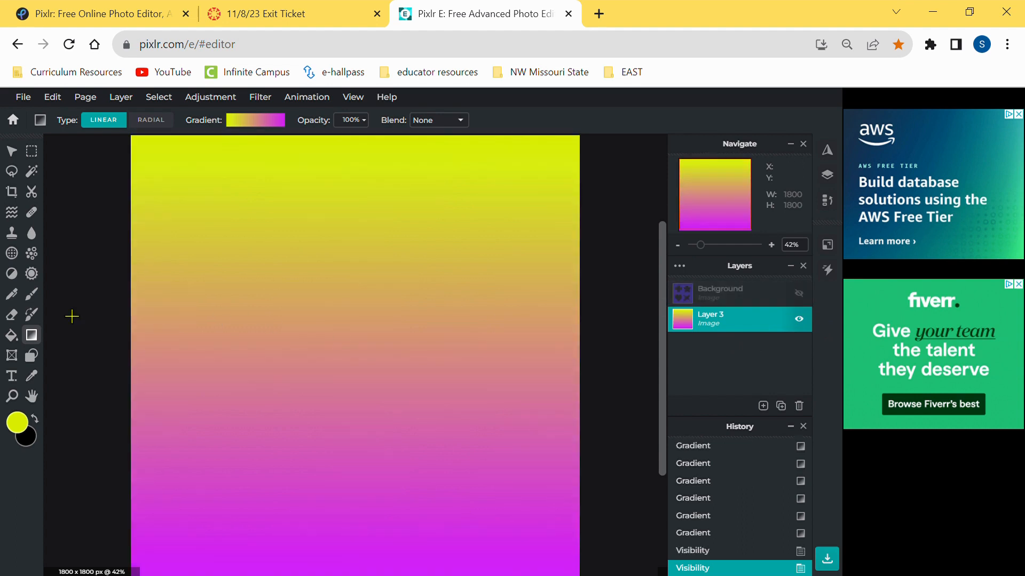
Set up the Brush tool with the five-armed 100 px asterisk from Basic Shapes and the foreground color orange #FF9900.
click(33, 295)
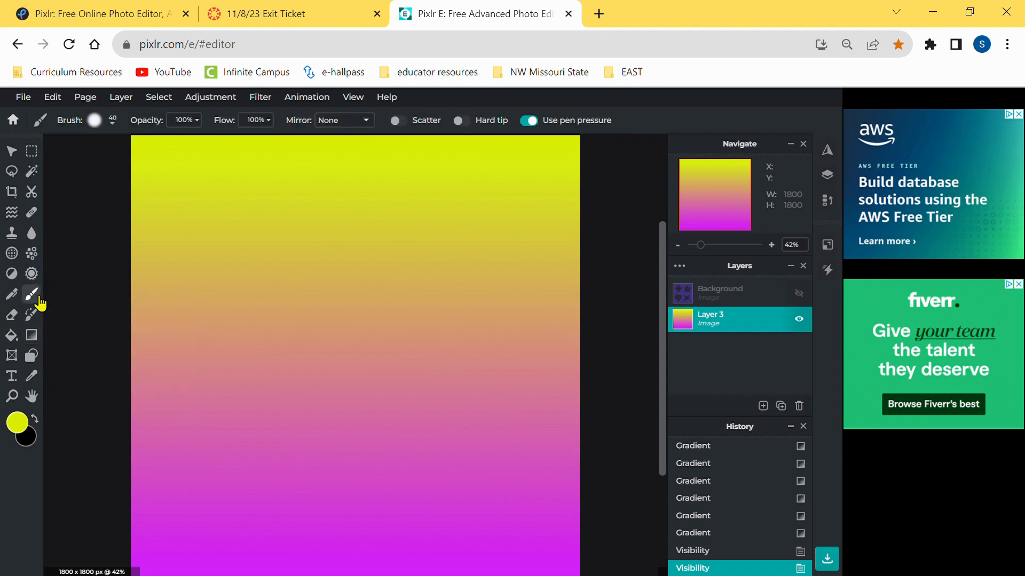
click(93, 122)
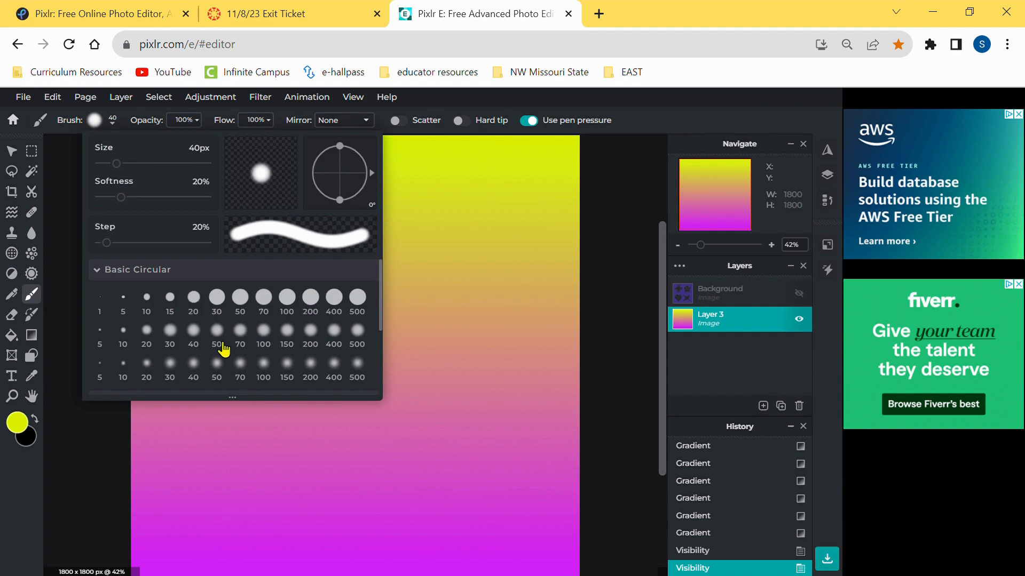
scroll(224, 350, down, 3)
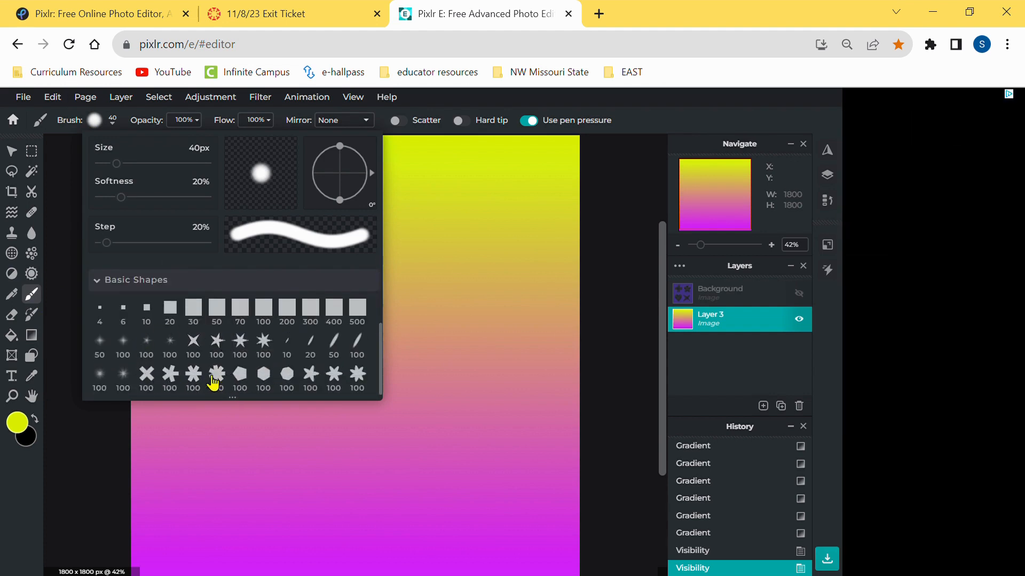
click(171, 378)
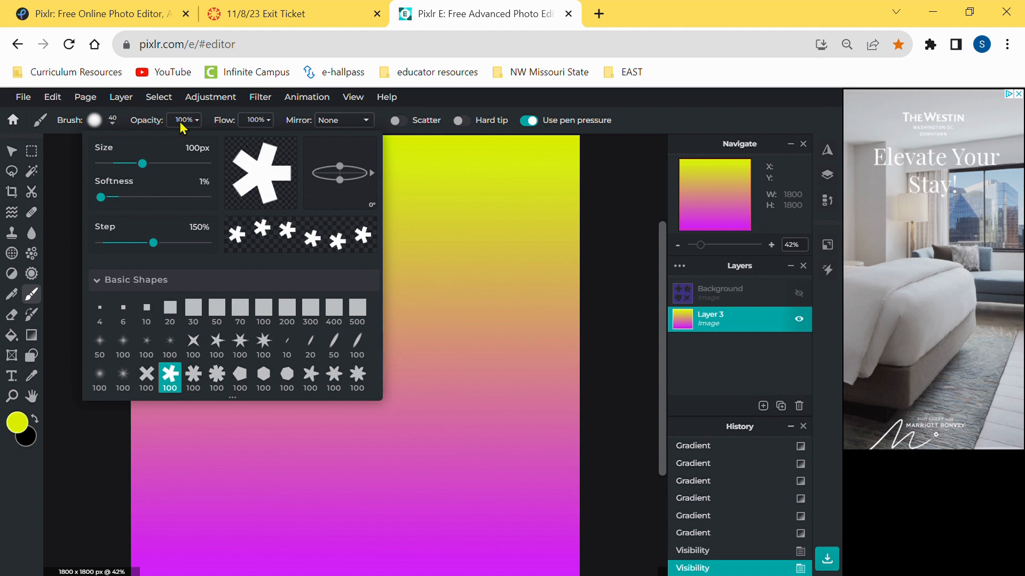
click(17, 422)
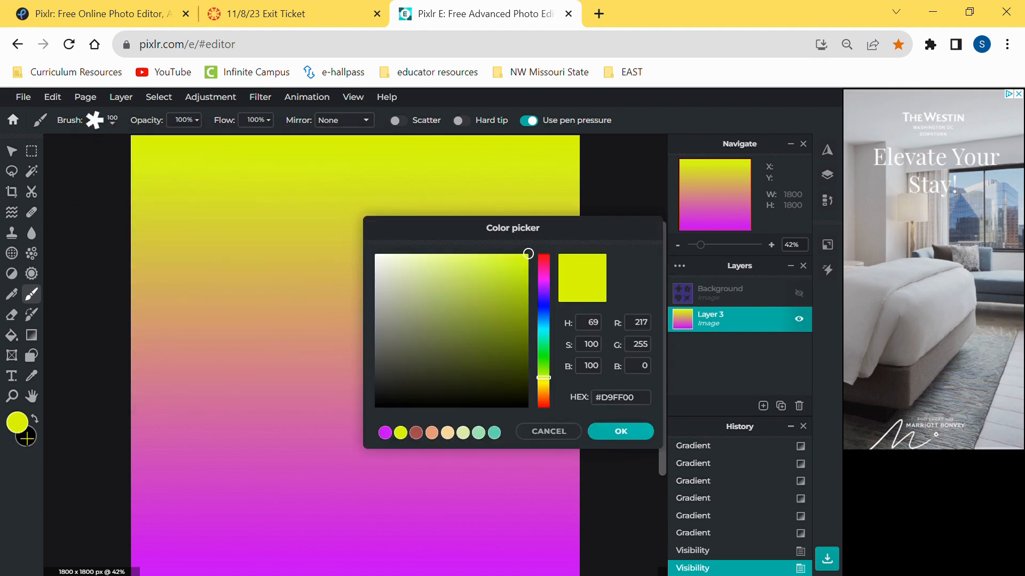
click(551, 395)
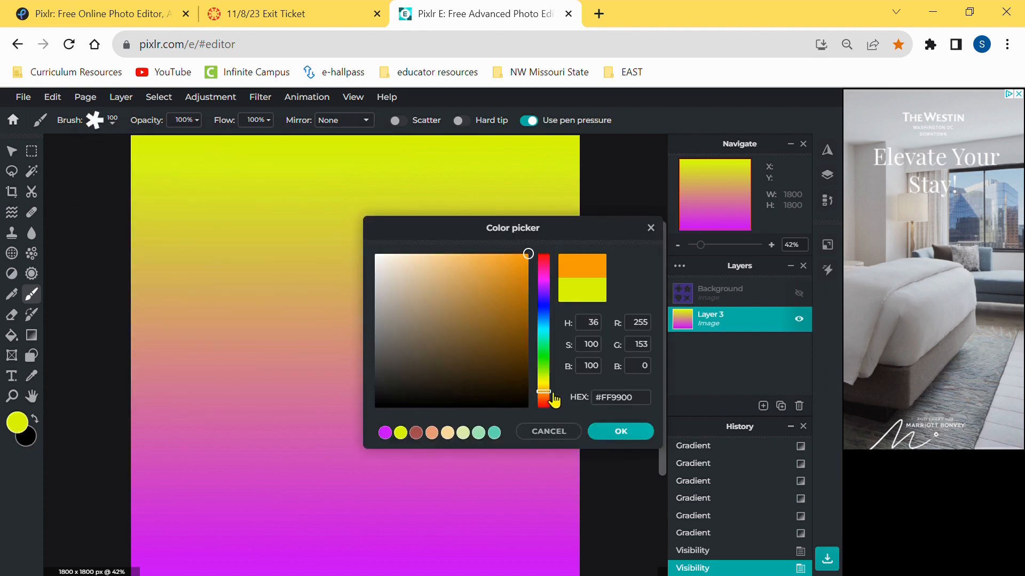
click(620, 431)
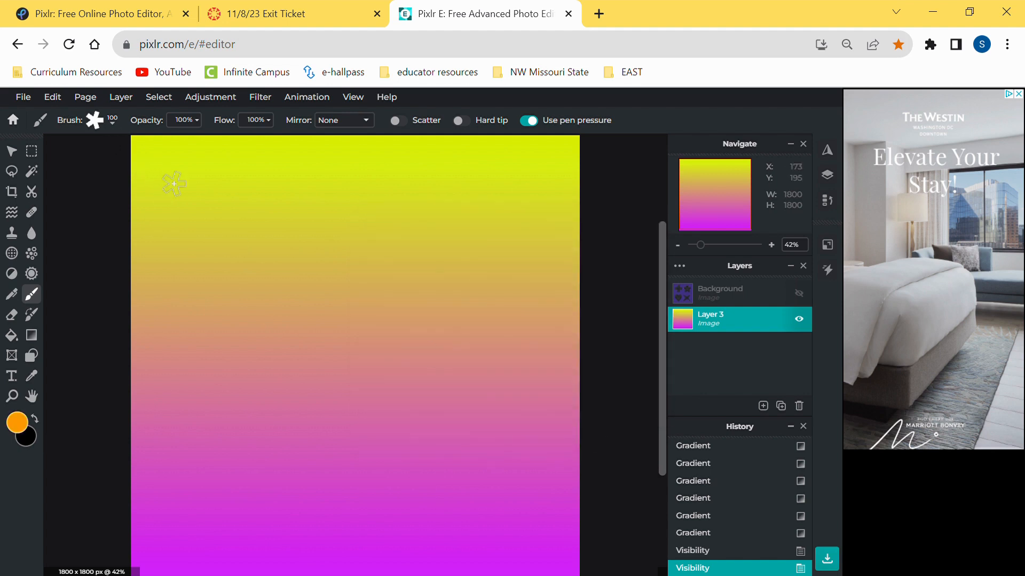
Set the asterisk brush to a size of 750 px and a softness of 47%.
click(113, 120)
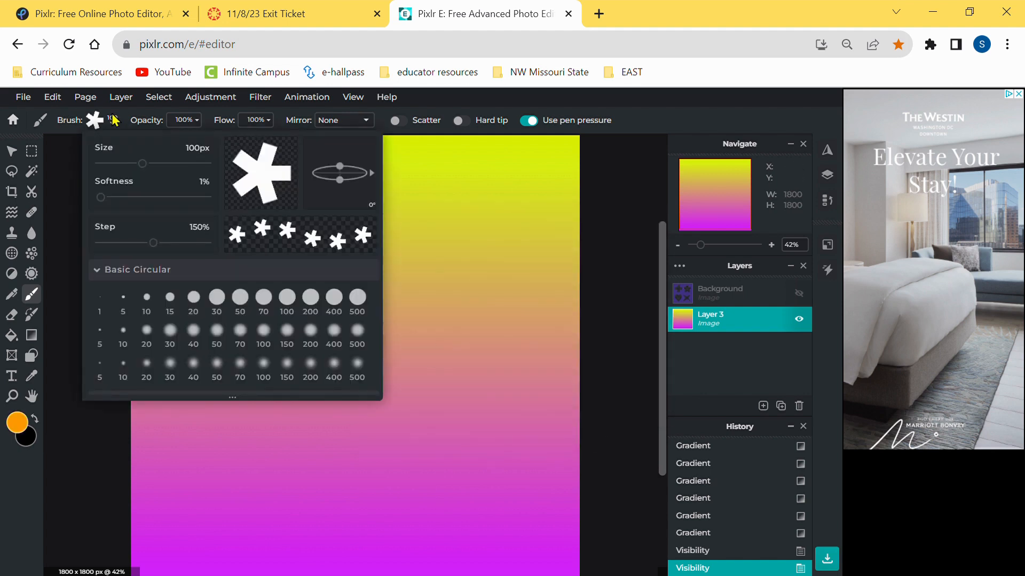
drag(167, 171, 197, 171)
click(153, 198)
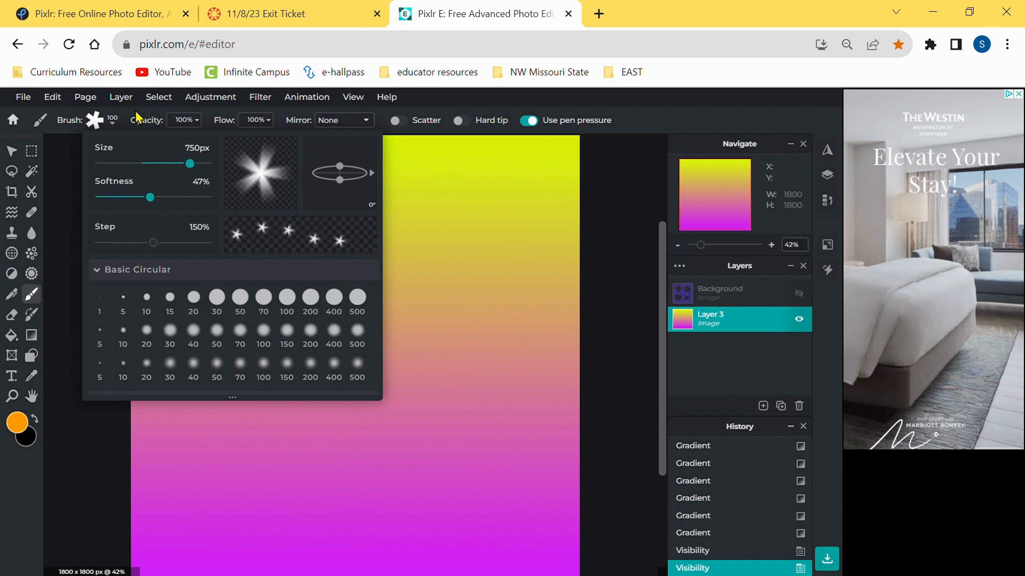
click(113, 120)
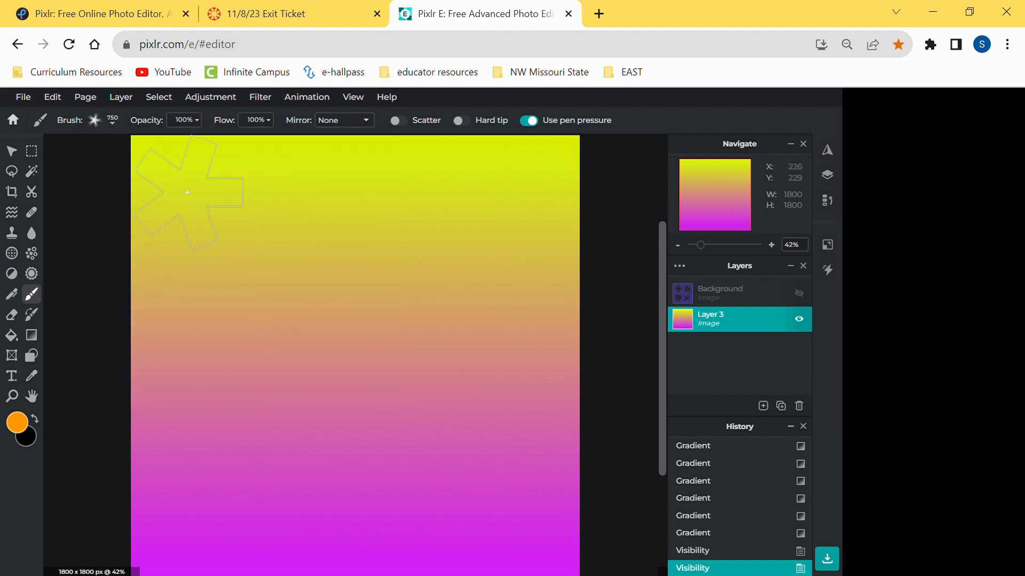
Stamp eight orange asterisks spread across the Layer 3 gradient, and toggle the Background's visibility on and off to preview them.
click(163, 182)
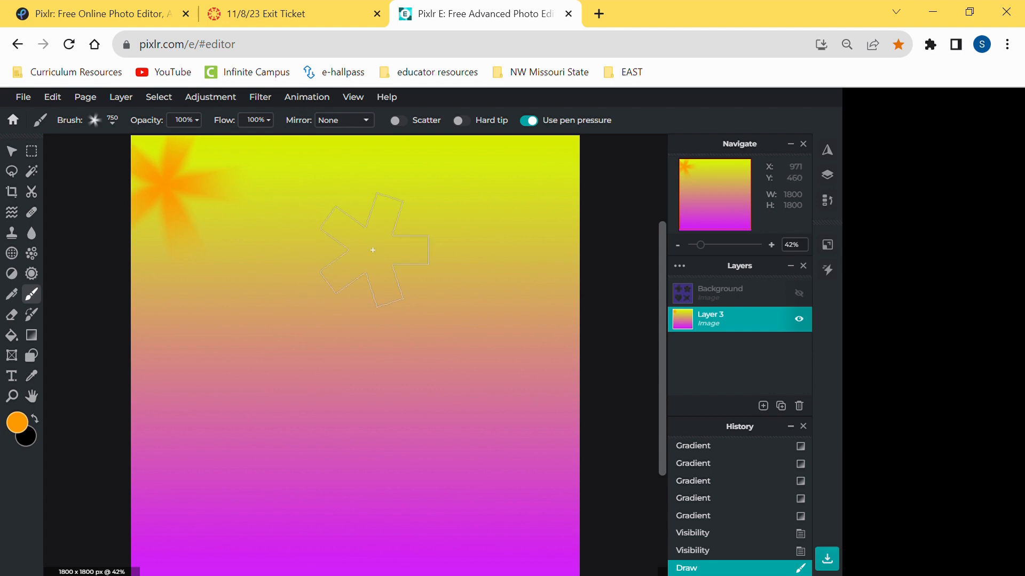
click(373, 250)
click(205, 356)
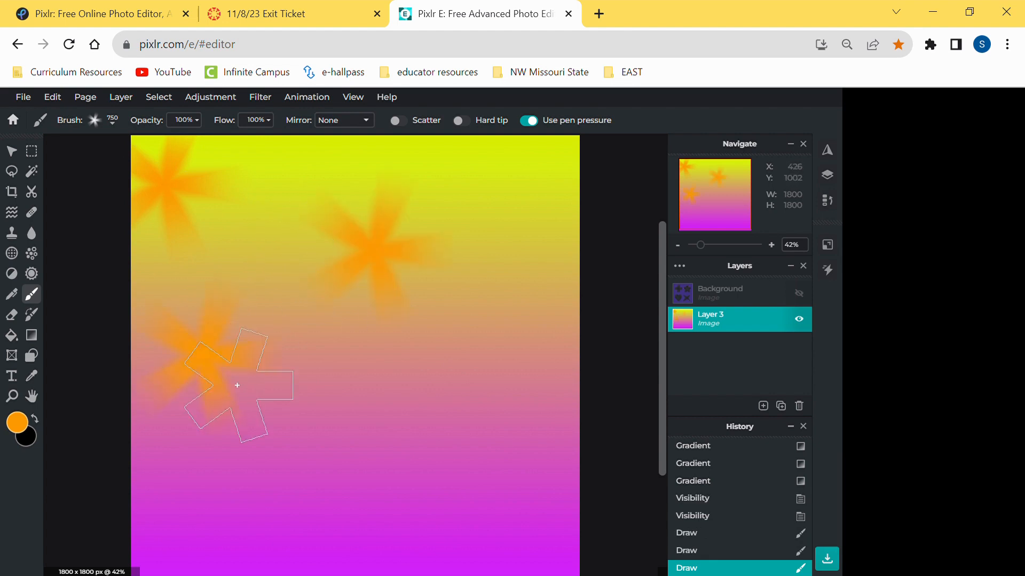
click(394, 441)
click(216, 525)
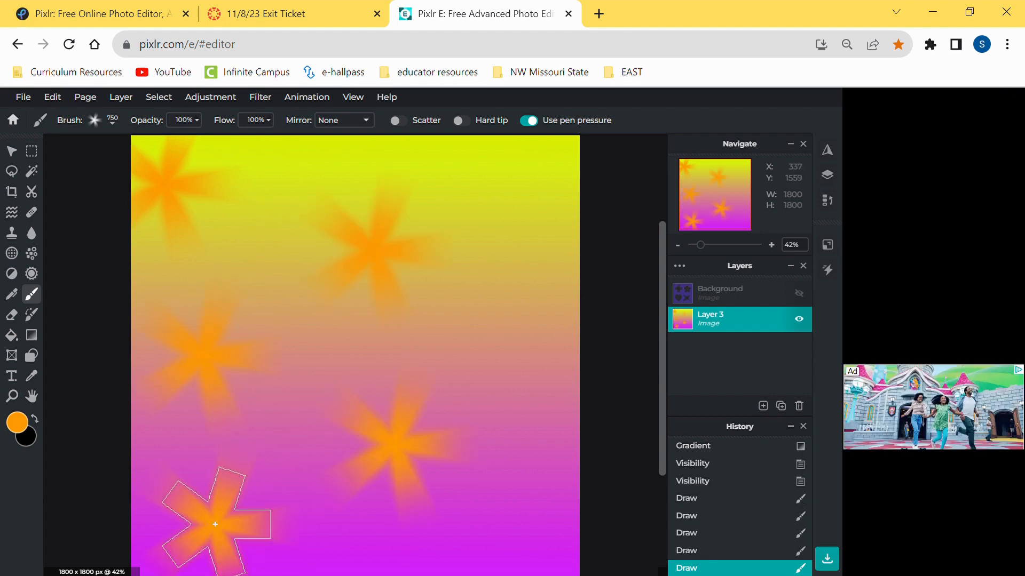
click(533, 543)
click(504, 327)
click(520, 157)
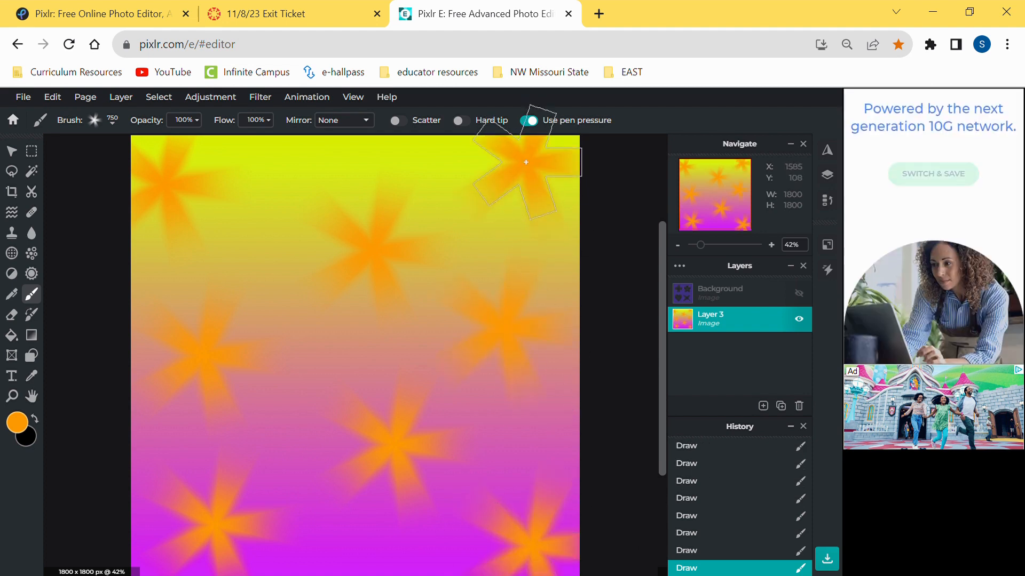
click(801, 295)
click(803, 298)
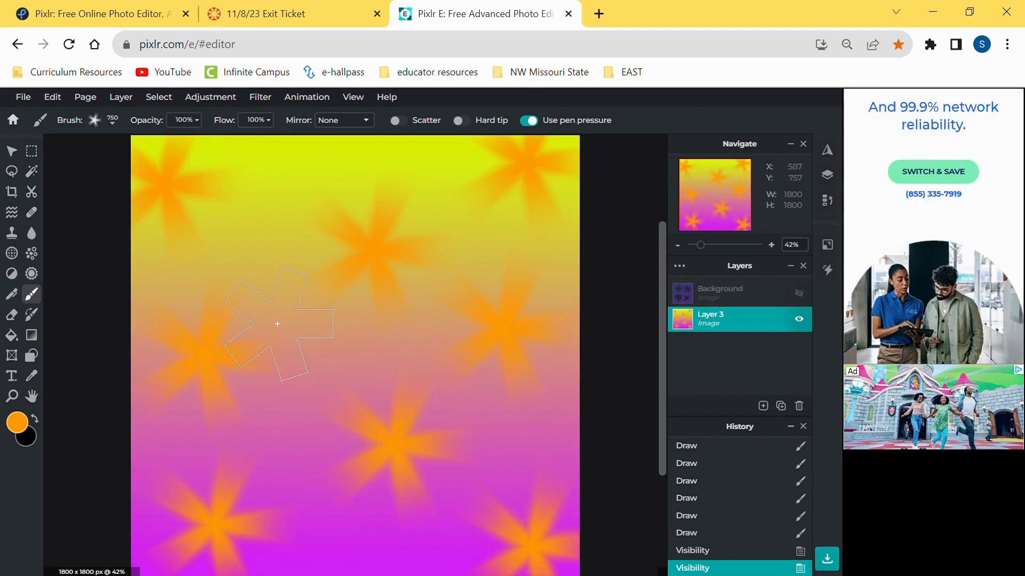
Stamp eleven more orange asterisks into the gaps on the Layer 3 gradient, and toggle the Background's visibility on and off to preview them.
click(263, 261)
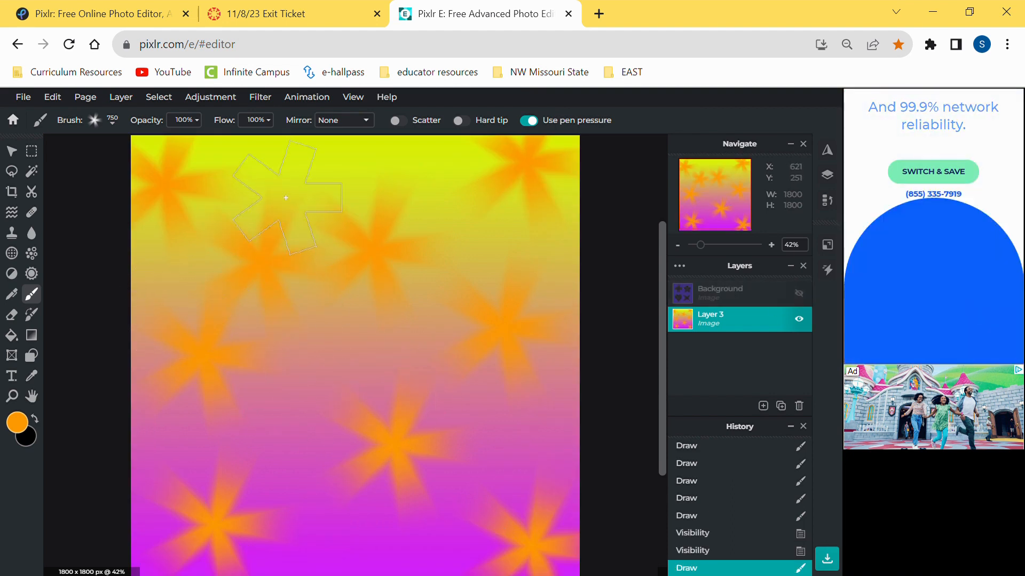
click(298, 168)
click(424, 171)
click(524, 245)
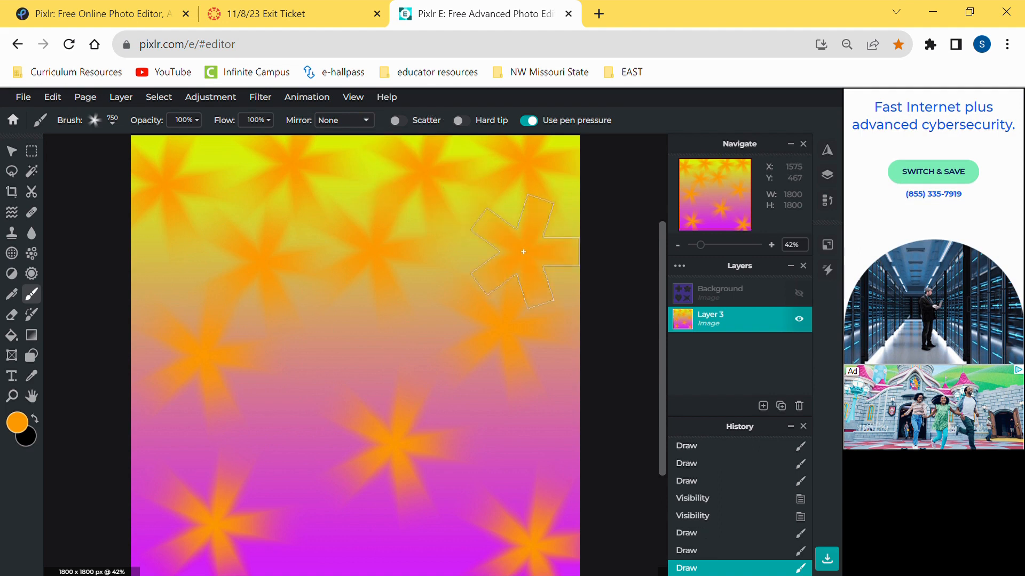
click(345, 354)
click(172, 281)
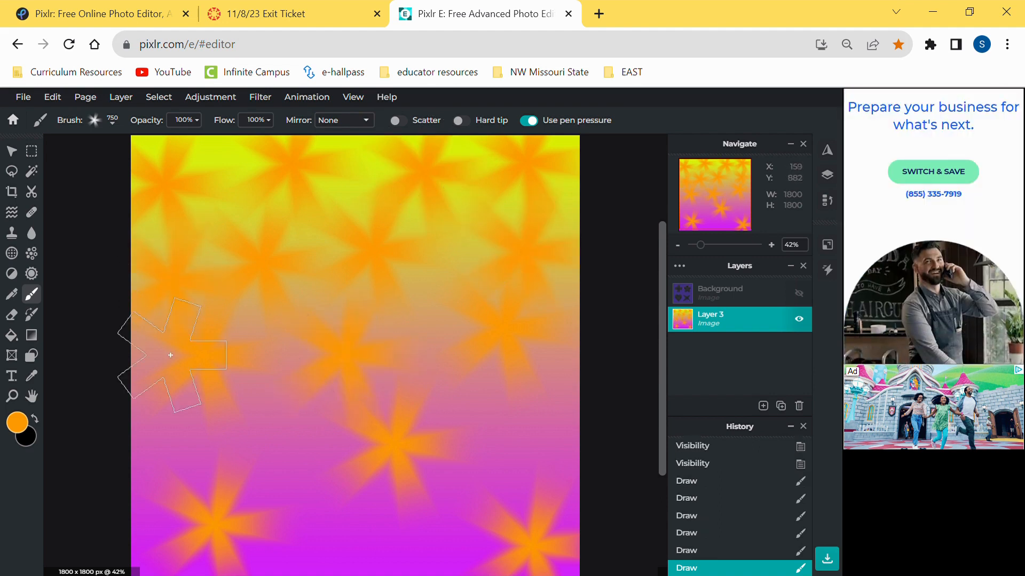
click(175, 462)
click(314, 447)
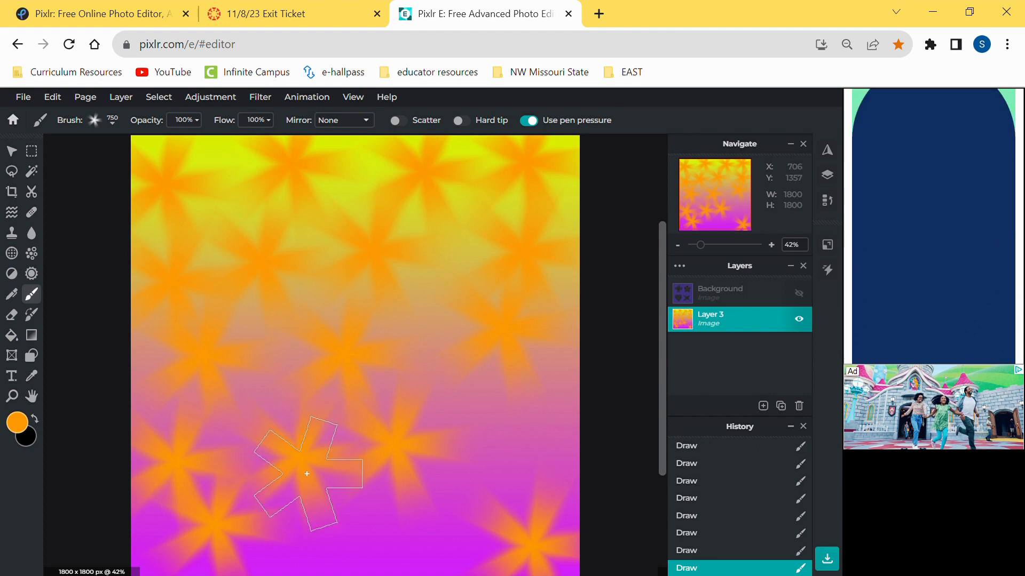
click(498, 456)
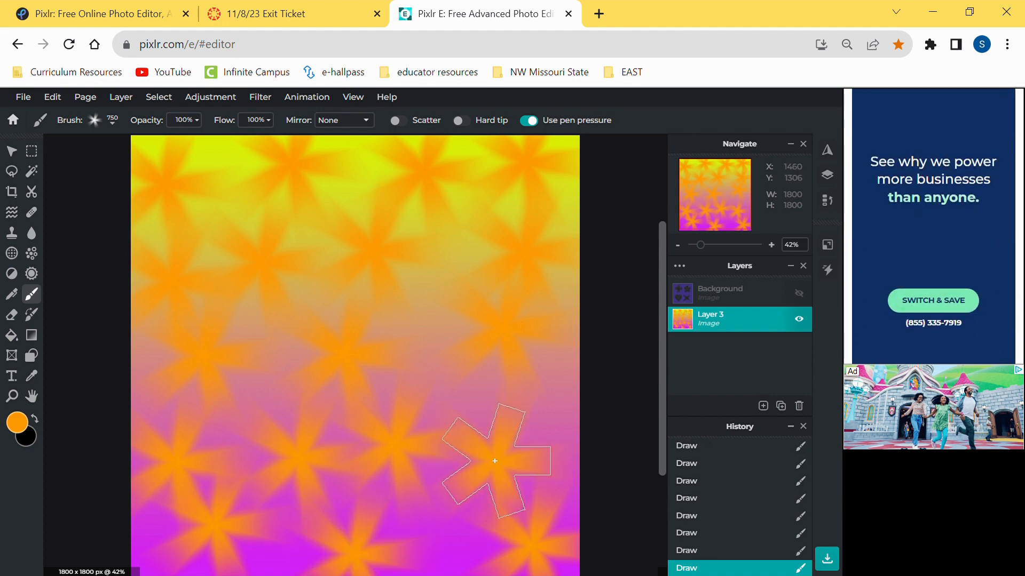
click(454, 535)
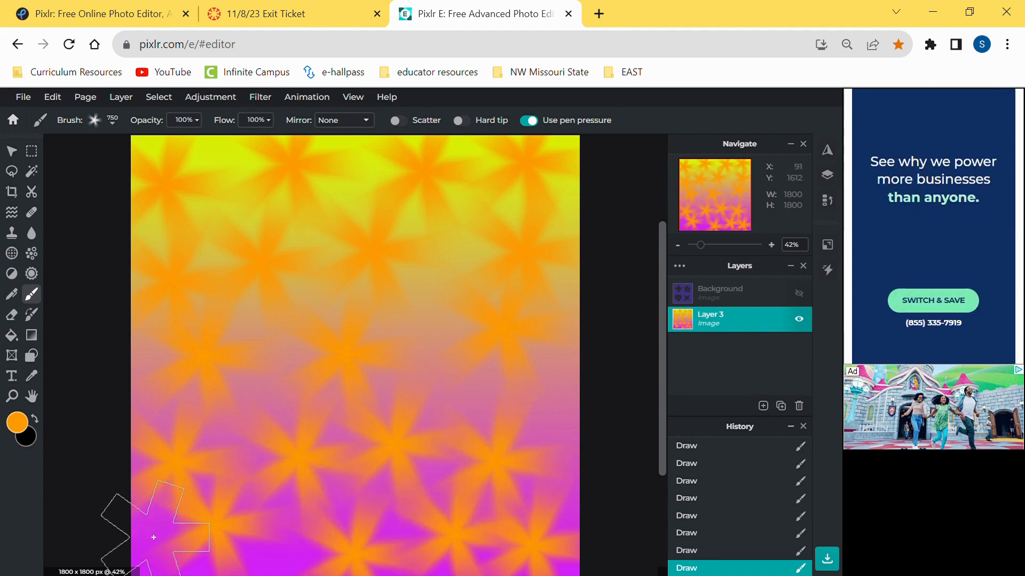
click(799, 293)
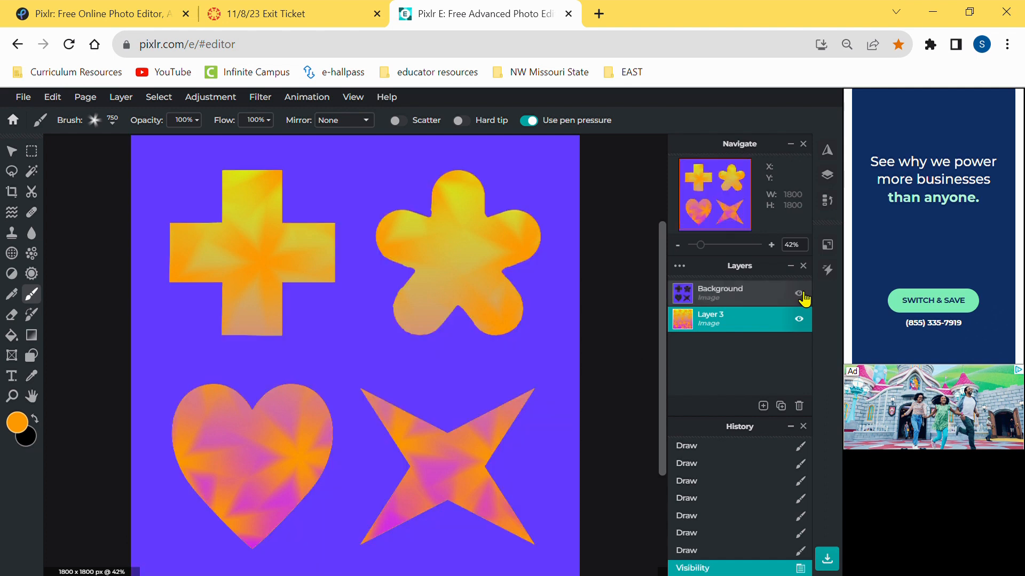
click(799, 294)
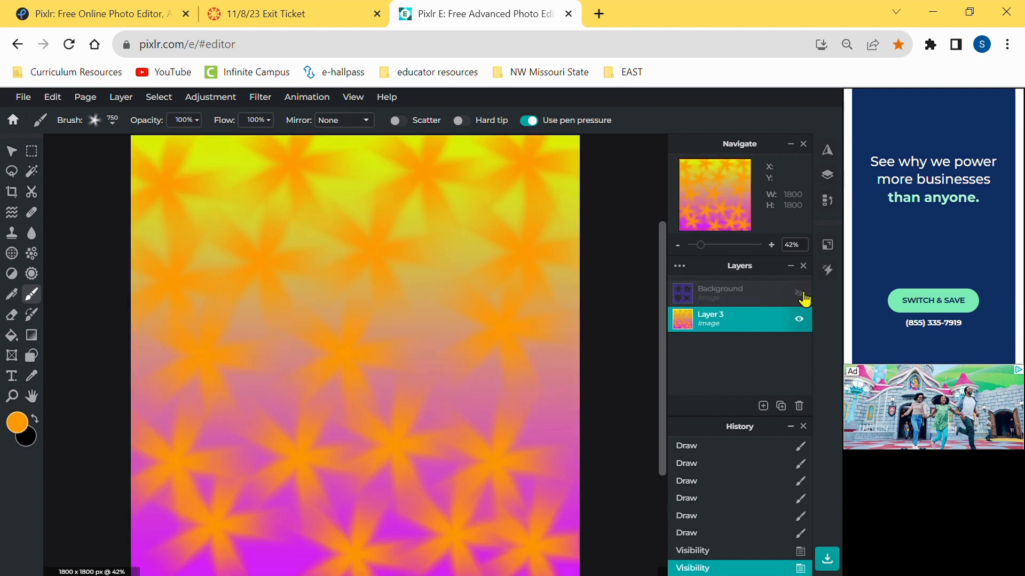
Make the Background layer visible again and lower its opacity to 39 in the layer settings.
click(756, 300)
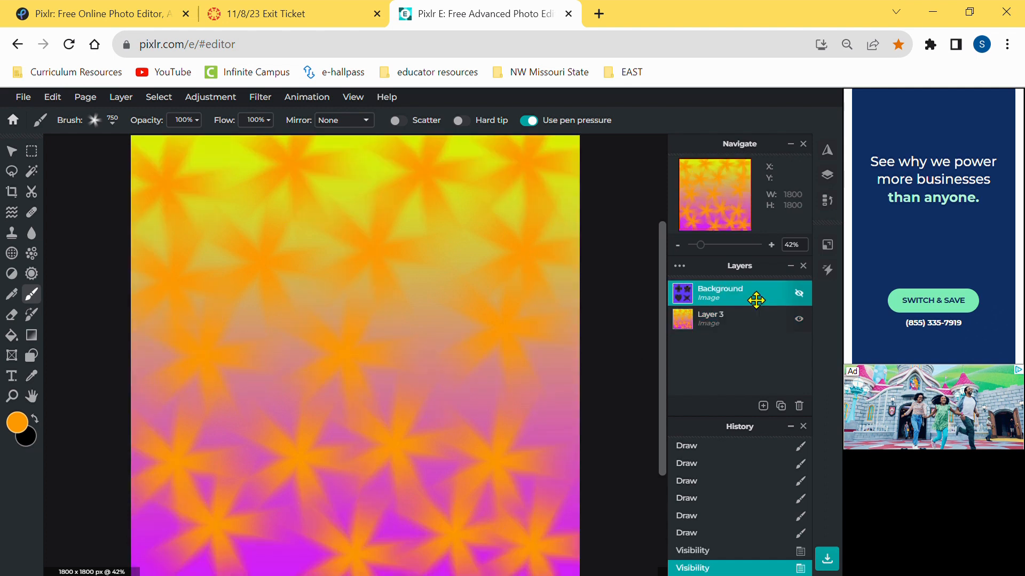
click(757, 300)
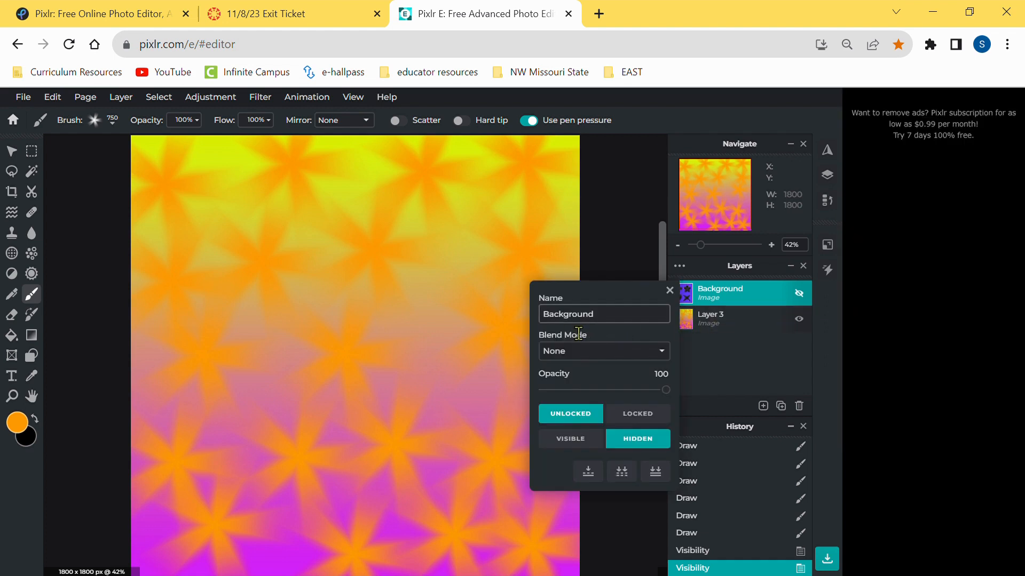
click(804, 299)
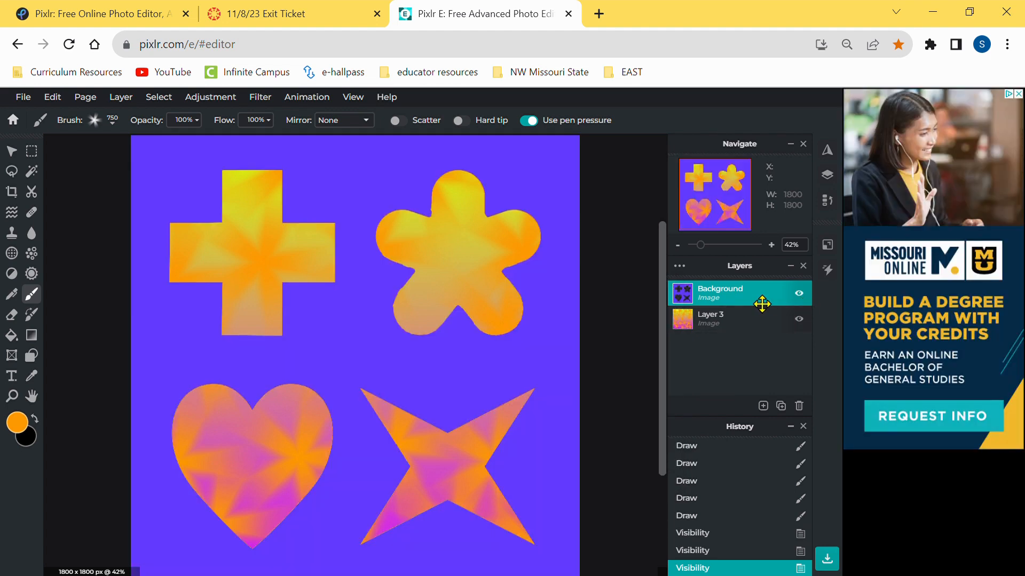
click(762, 304)
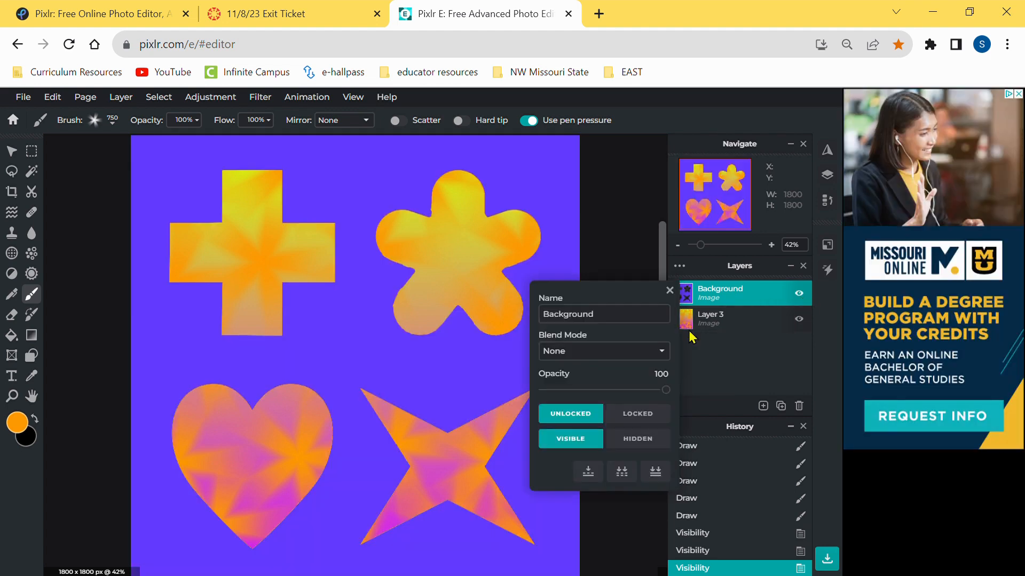
drag(669, 397, 594, 390)
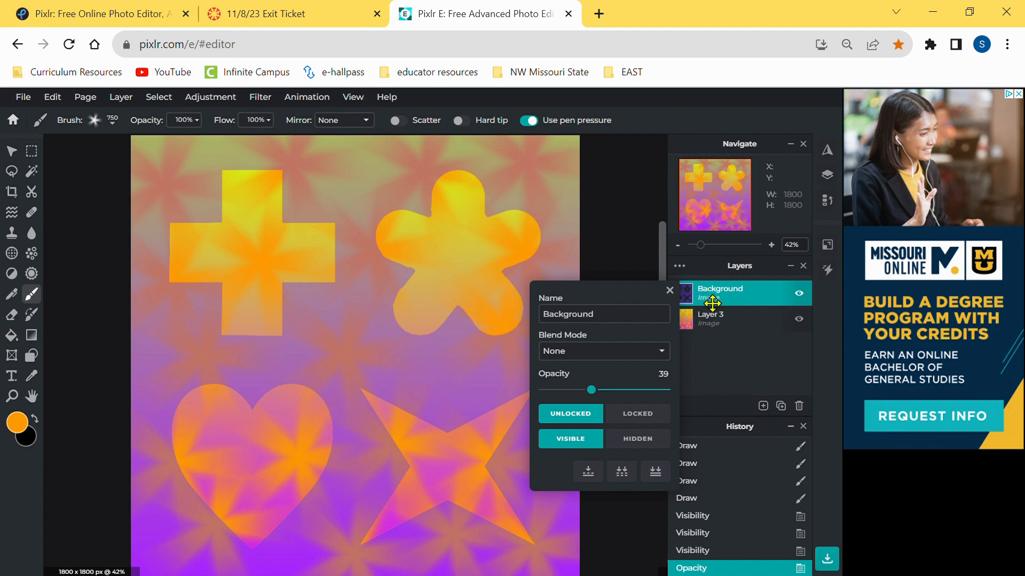
click(668, 290)
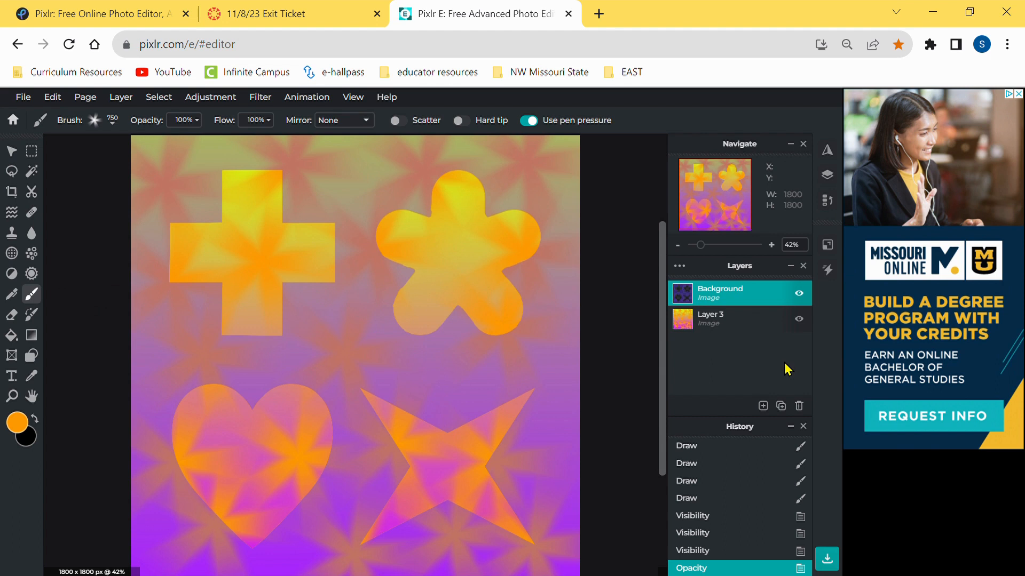
Add a text layer above the Background and enlarge its placeholder text to size 222.
click(763, 406)
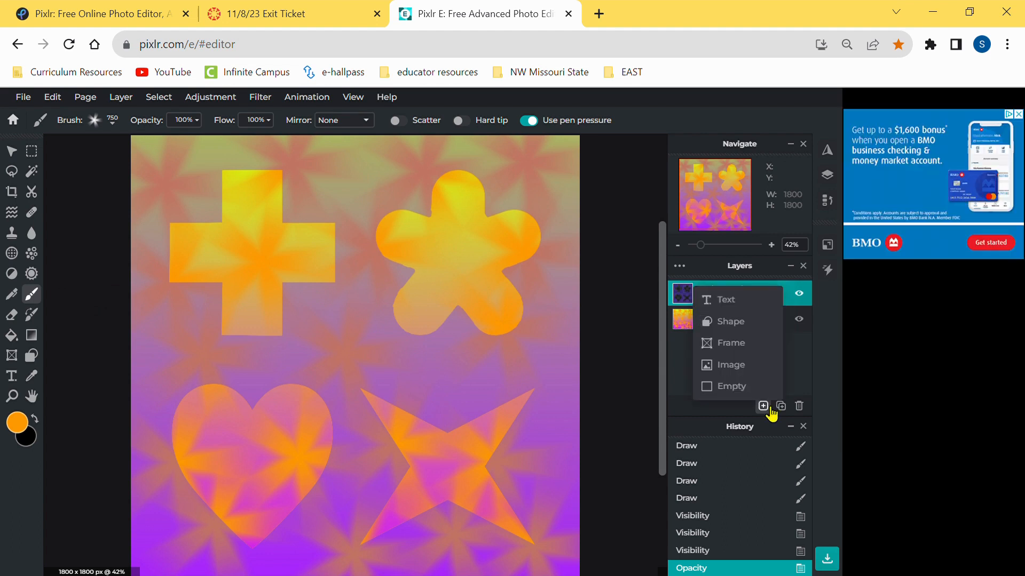
click(731, 301)
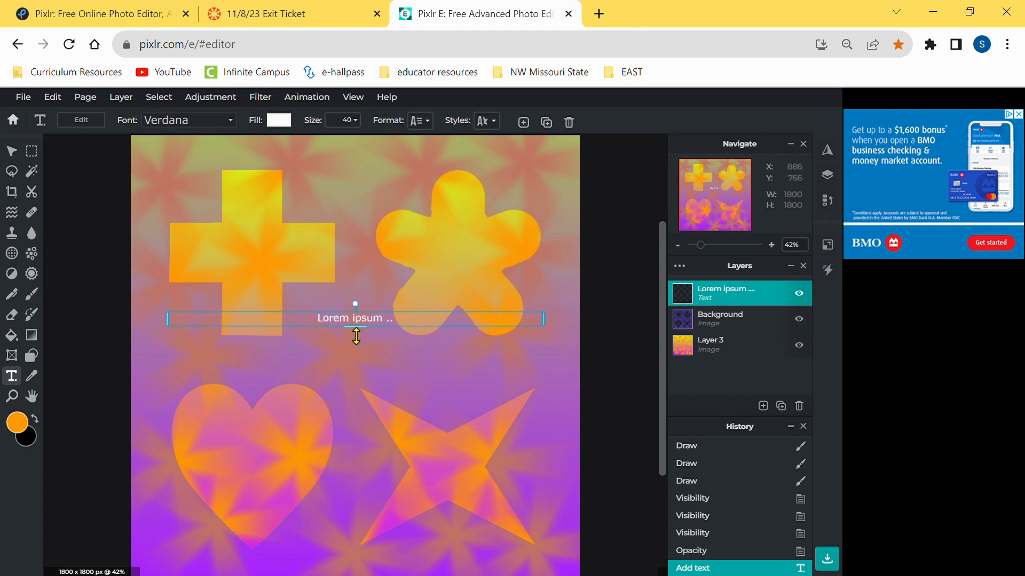
drag(356, 335, 364, 399)
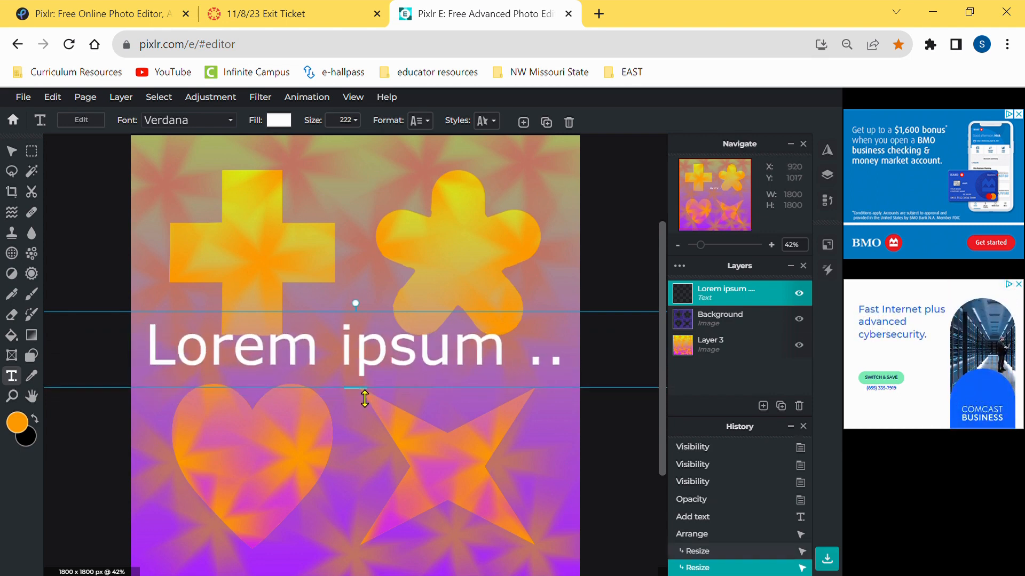
Browse the font list and set the placeholder text's font to Beornheard.
click(216, 123)
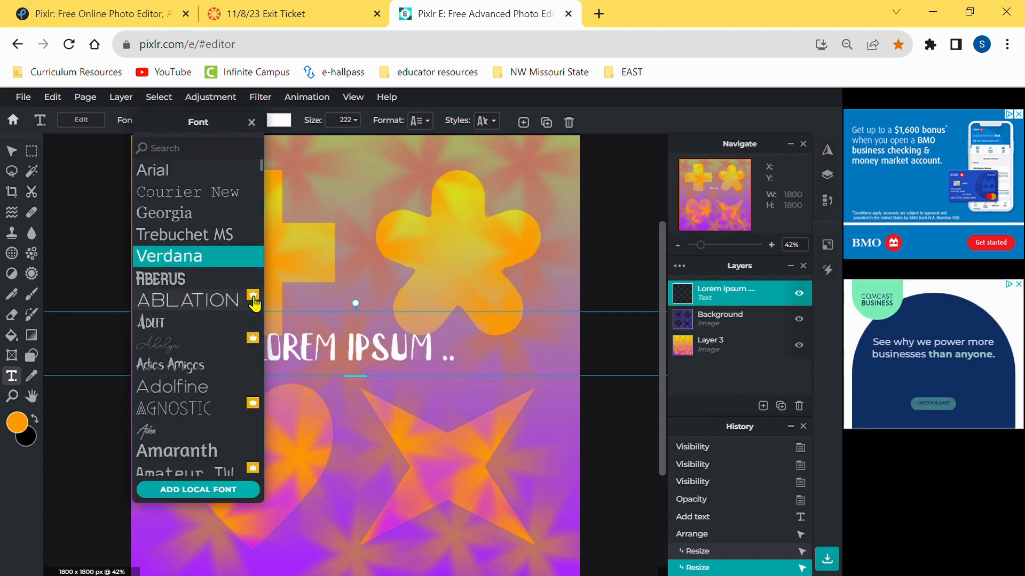
scroll(233, 359, down, 4)
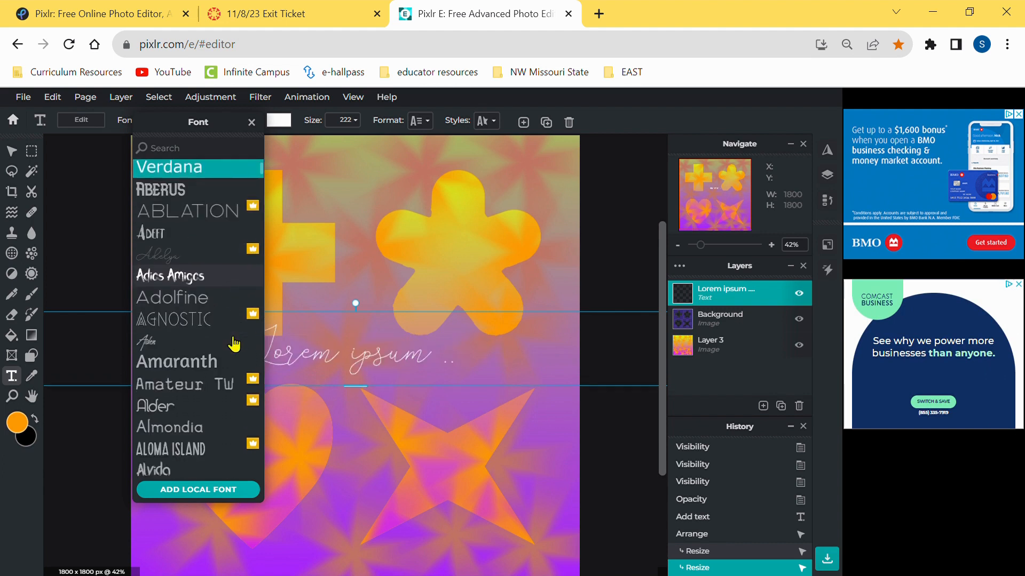
scroll(233, 344, down, 5)
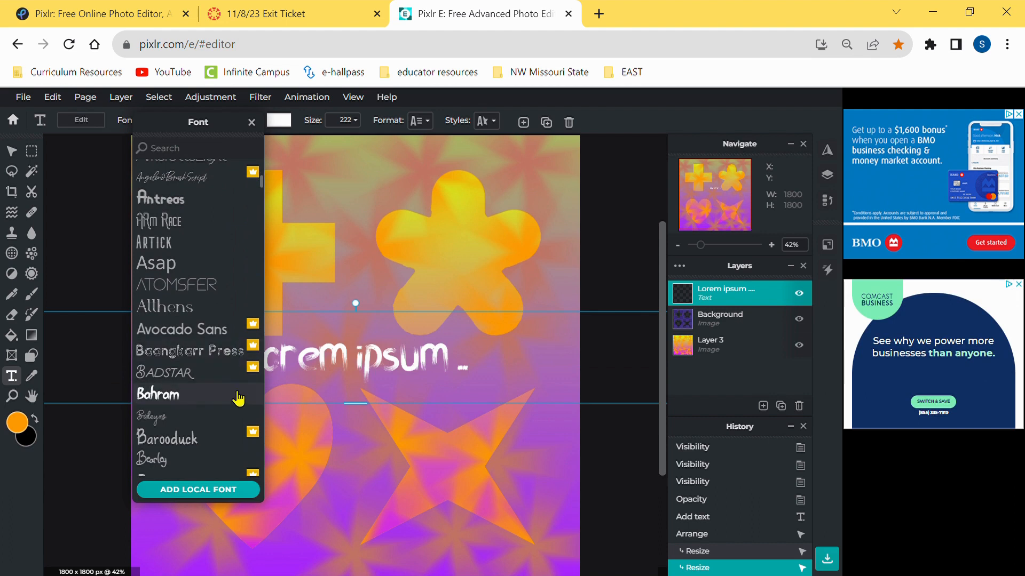
scroll(241, 392, down, 5)
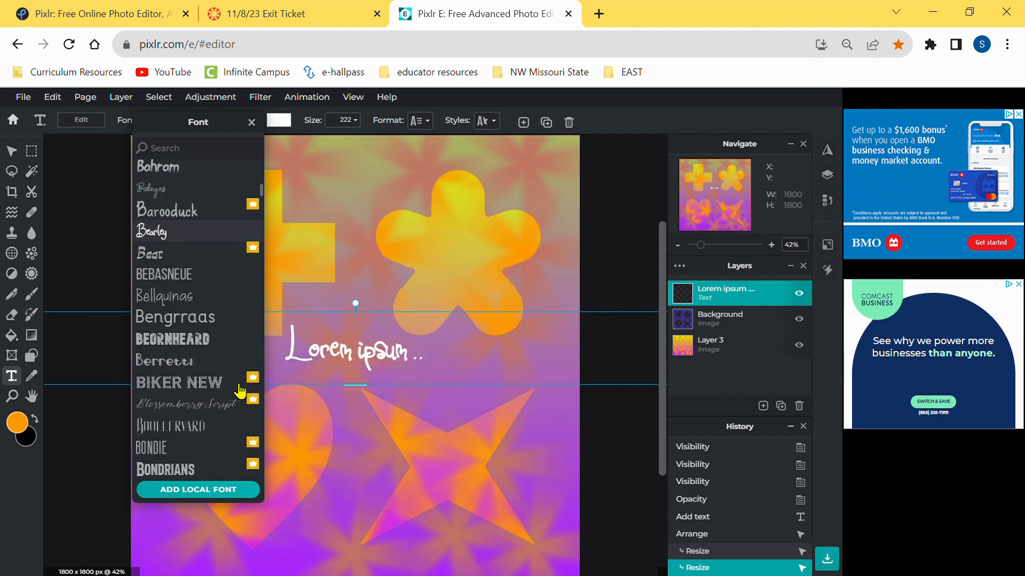
click(197, 339)
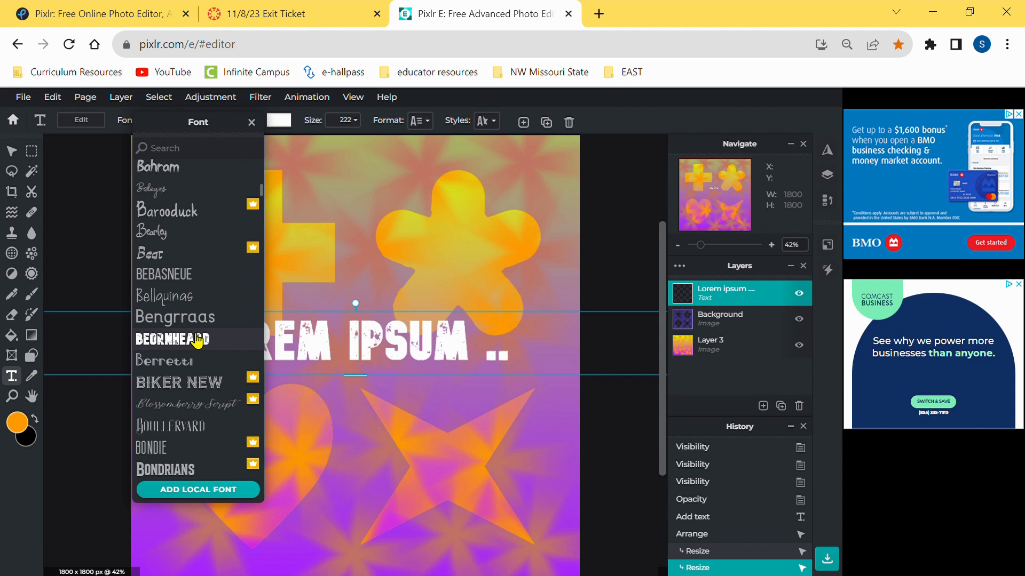
click(196, 339)
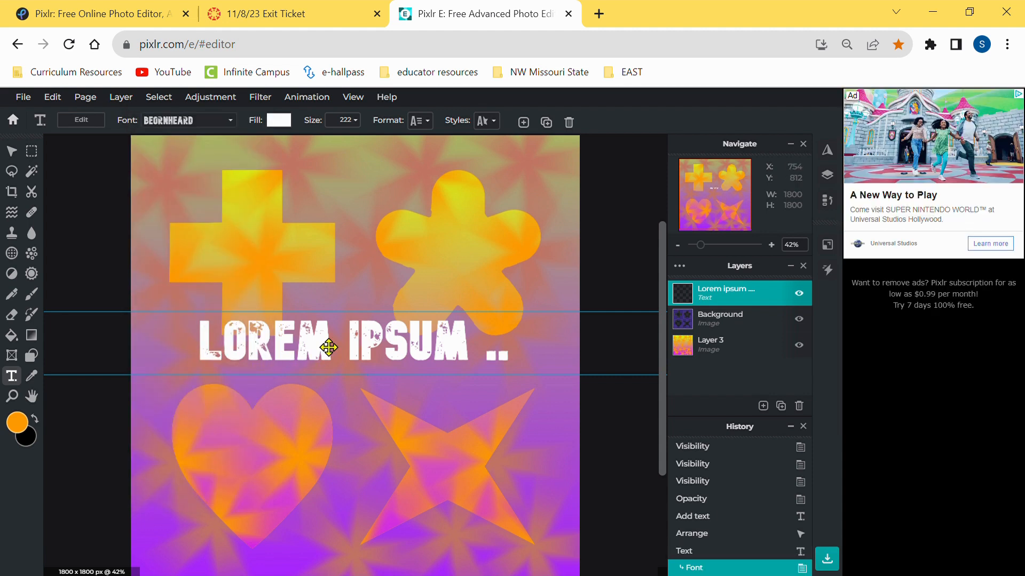
Replace the placeholder text across the middle of the image with "Starbusts".
double_click(329, 347)
drag(522, 370, 195, 360)
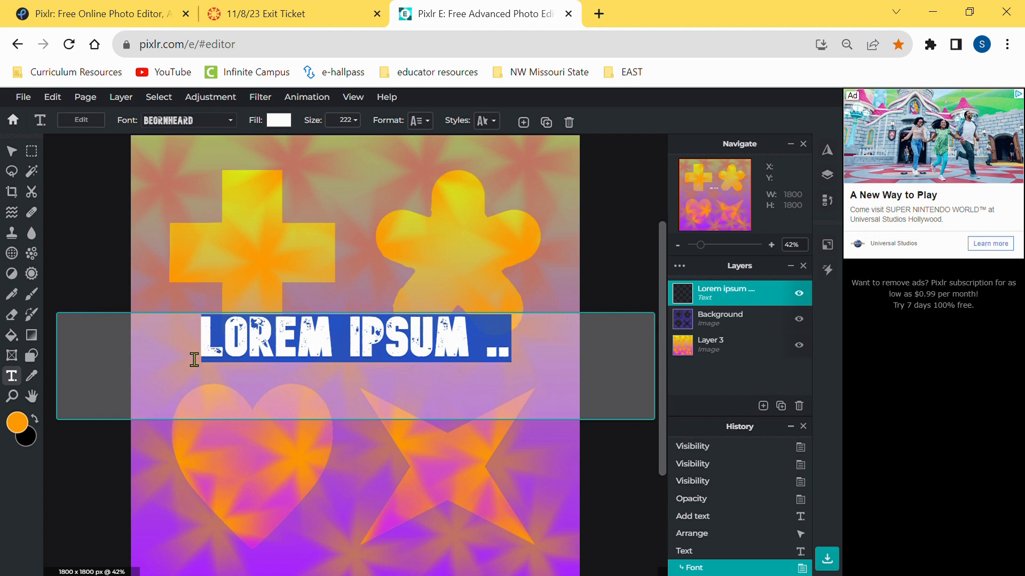
text(S)
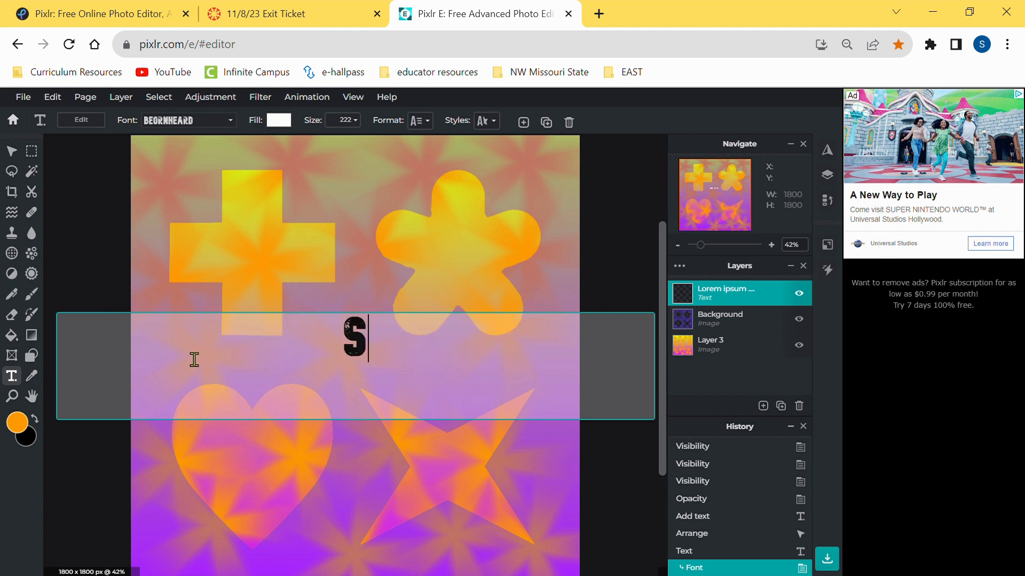
text(TARBUSTS)
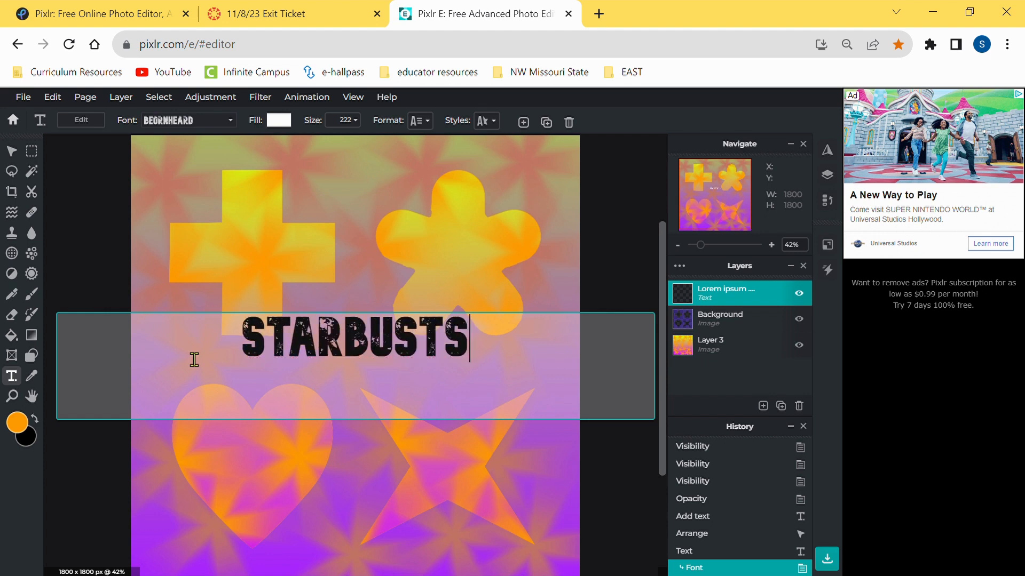
Fill the whole "Starbusts" text with the yellow-green color #D9FF00.
double_click(335, 364)
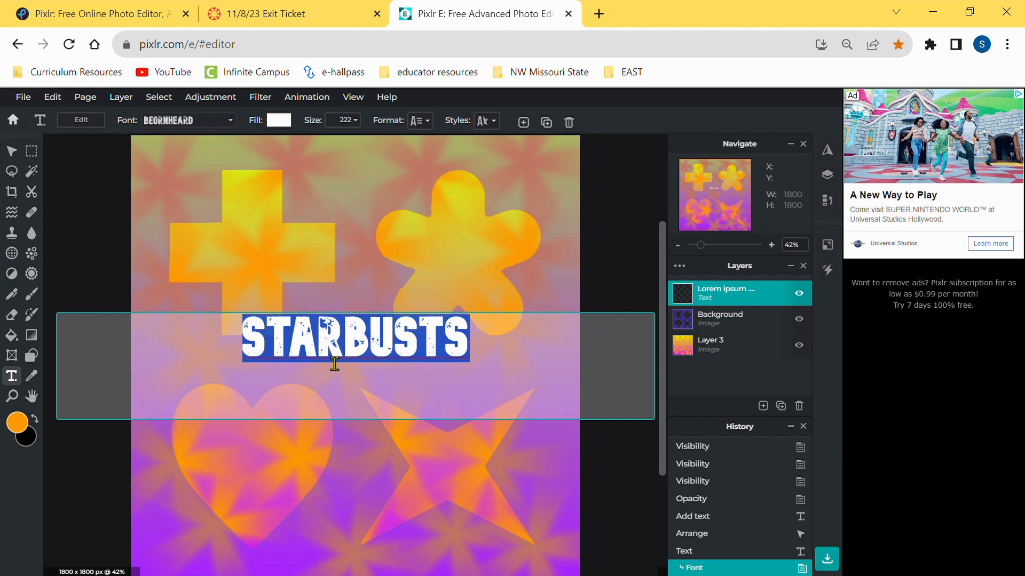
click(281, 124)
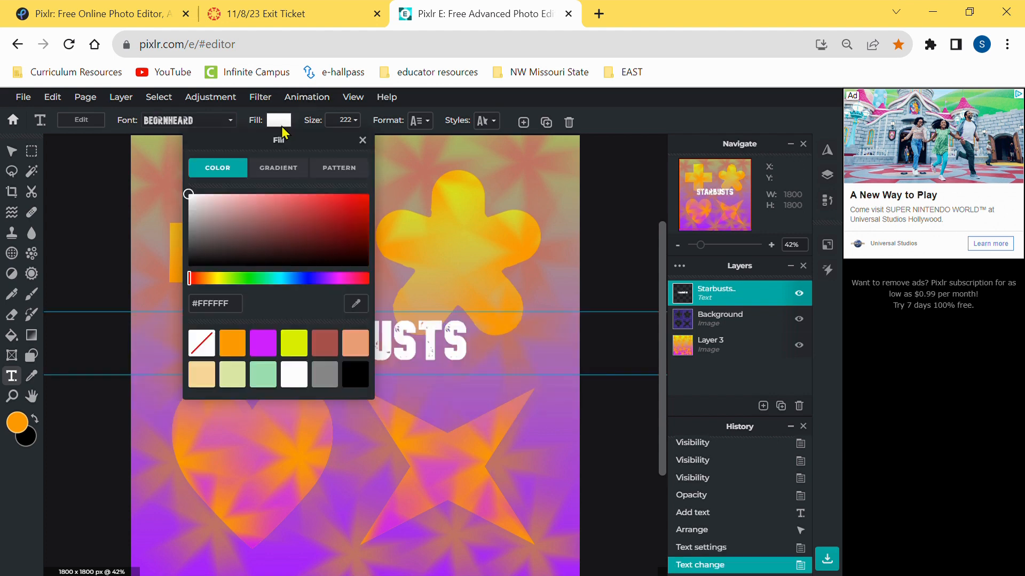
click(308, 348)
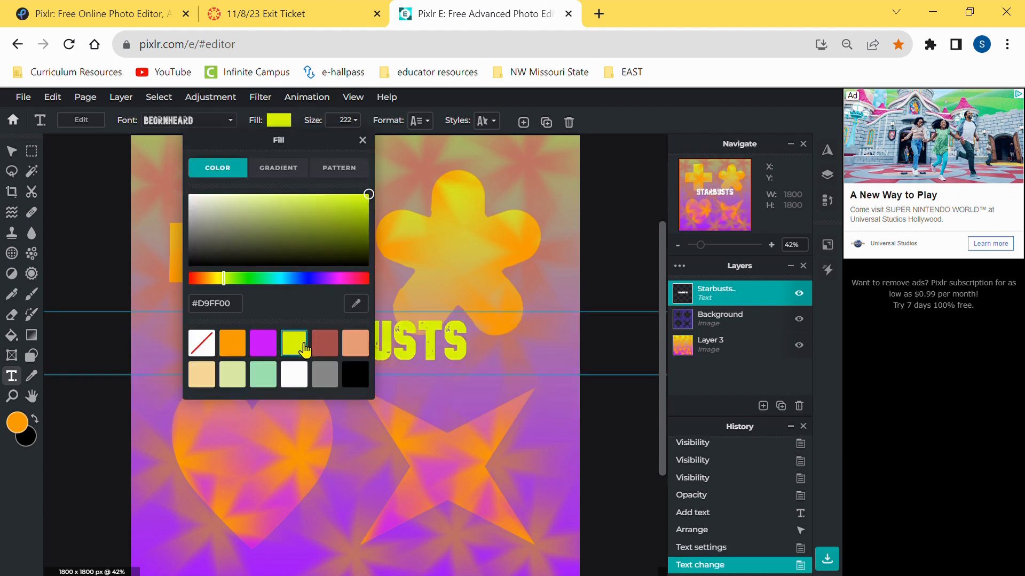
click(286, 124)
Increase the size of the "Starbusts" text to 350.
click(343, 120)
click(323, 140)
drag(321, 143, 312, 144)
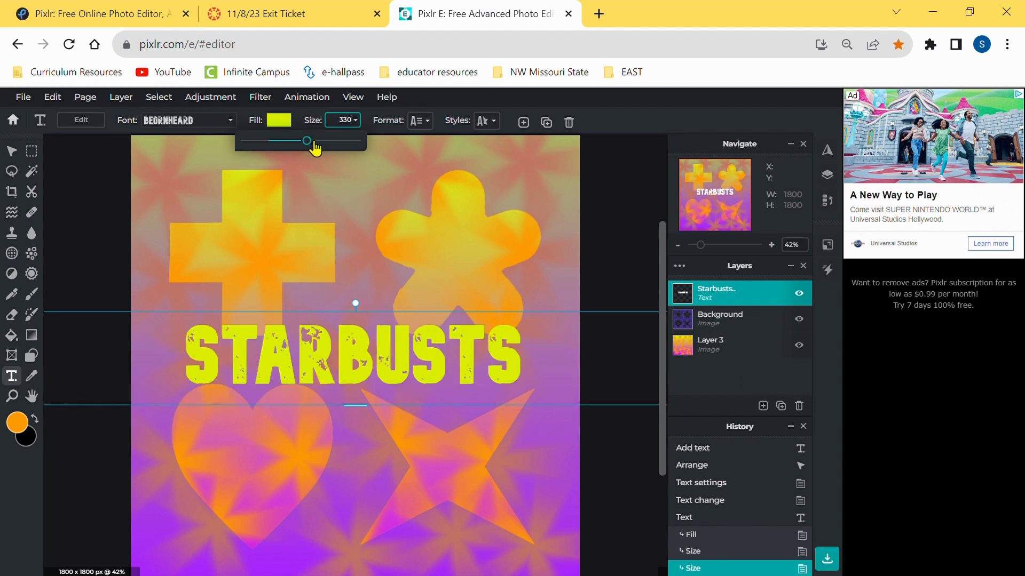
double_click(345, 120)
text(350)
key(Return)
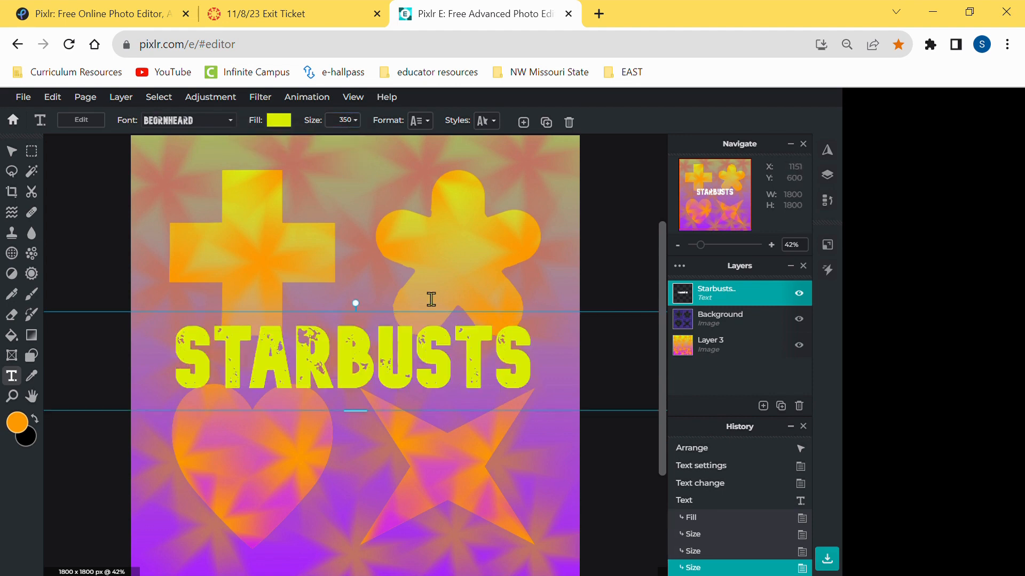
Try italic and bold on the "Starbusts" text, underline it, and remove the bold and italic styles again.
click(420, 121)
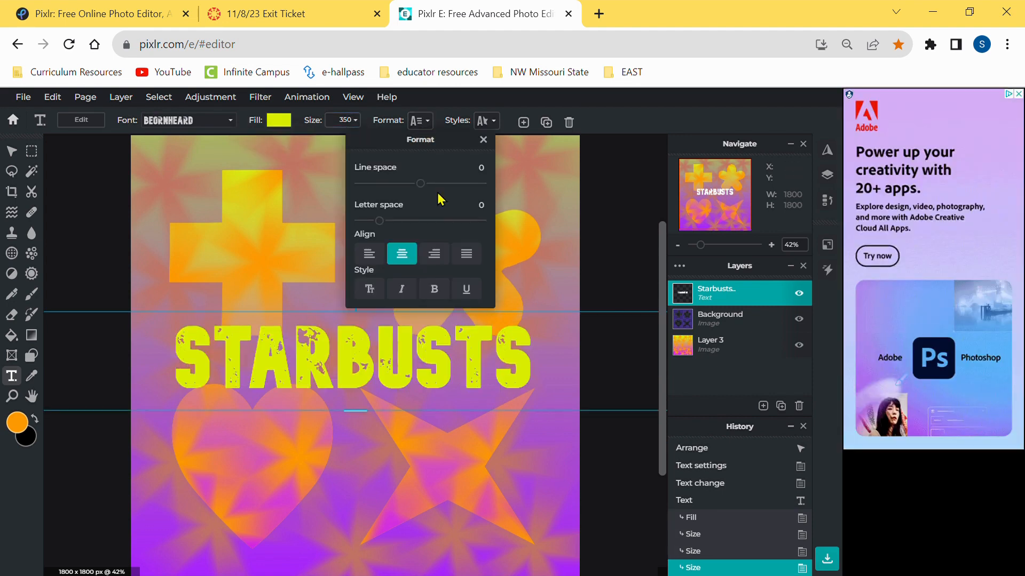
click(405, 292)
click(435, 289)
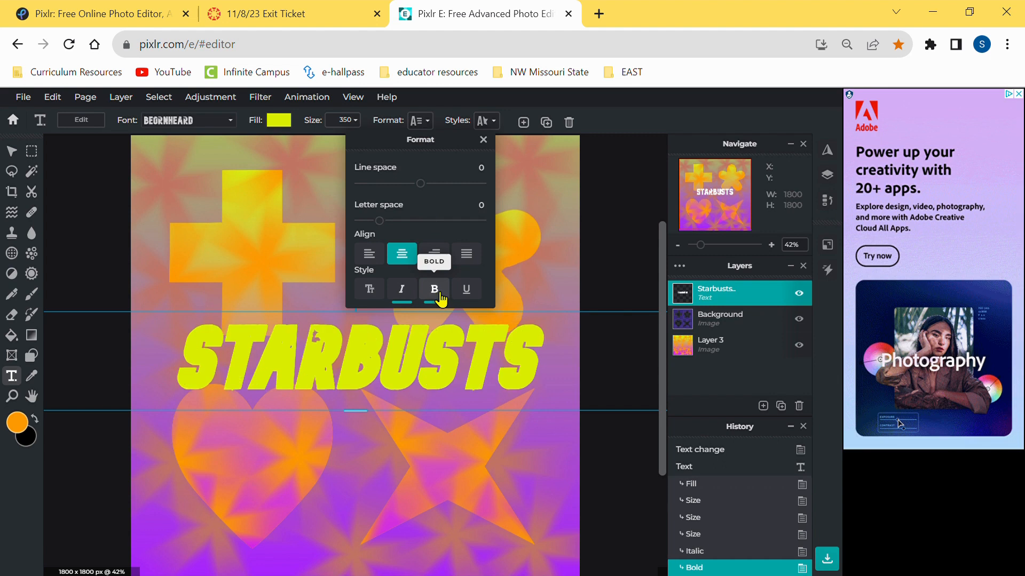
click(466, 289)
click(434, 289)
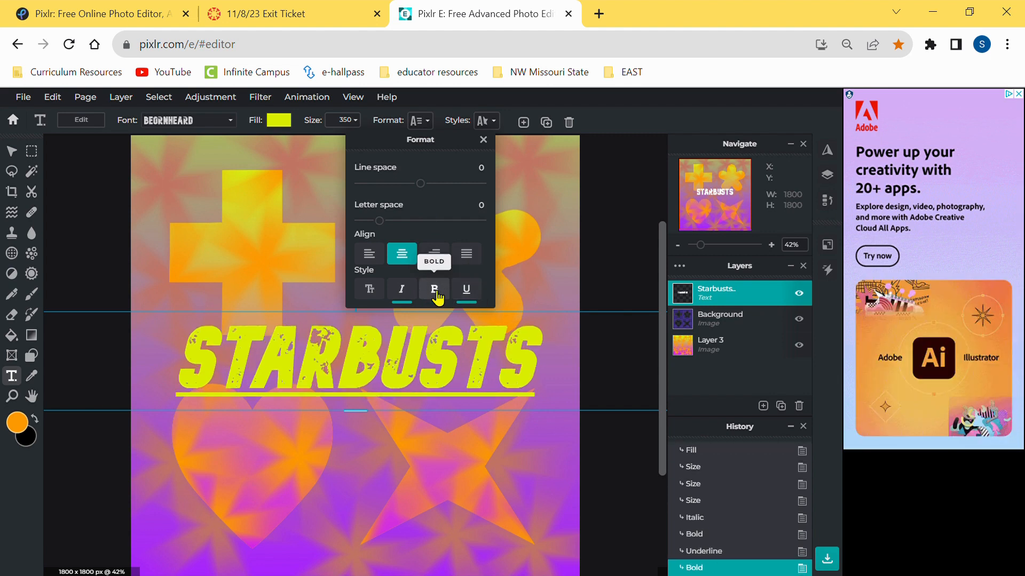
click(411, 292)
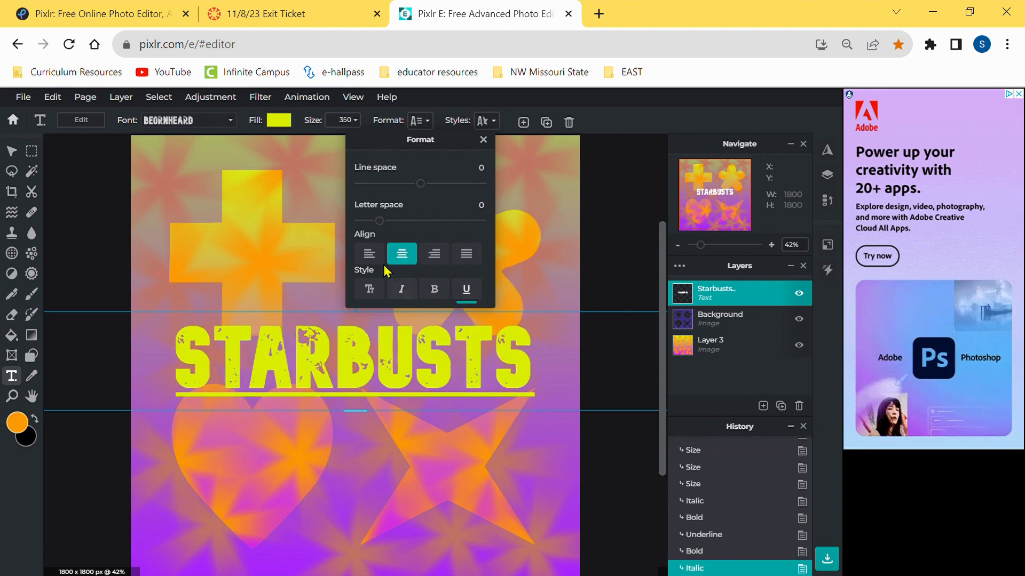
Try left and right alignment on the "Starbusts" text, restore center alignment, and remove the underline.
click(383, 262)
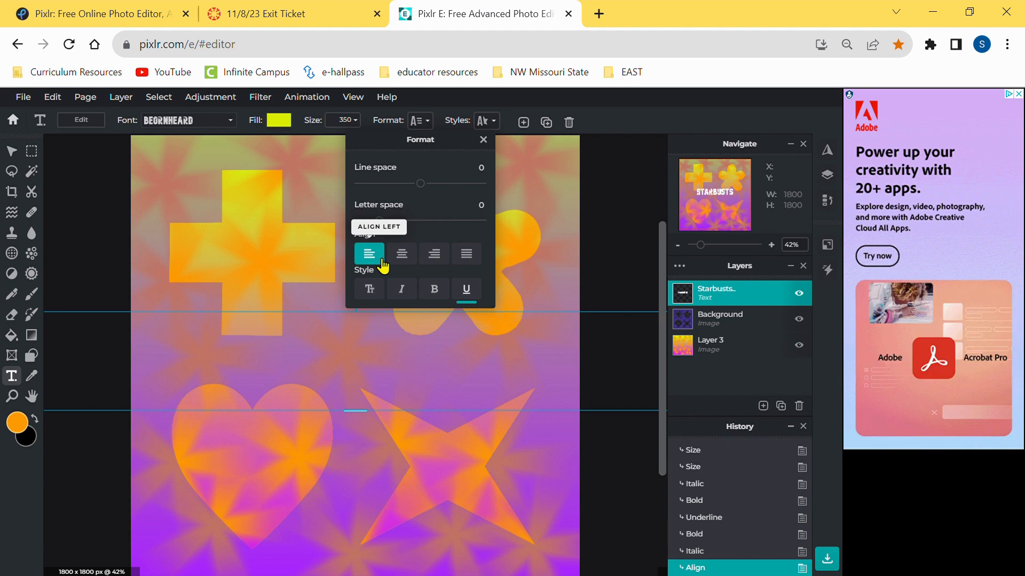
click(411, 266)
click(438, 261)
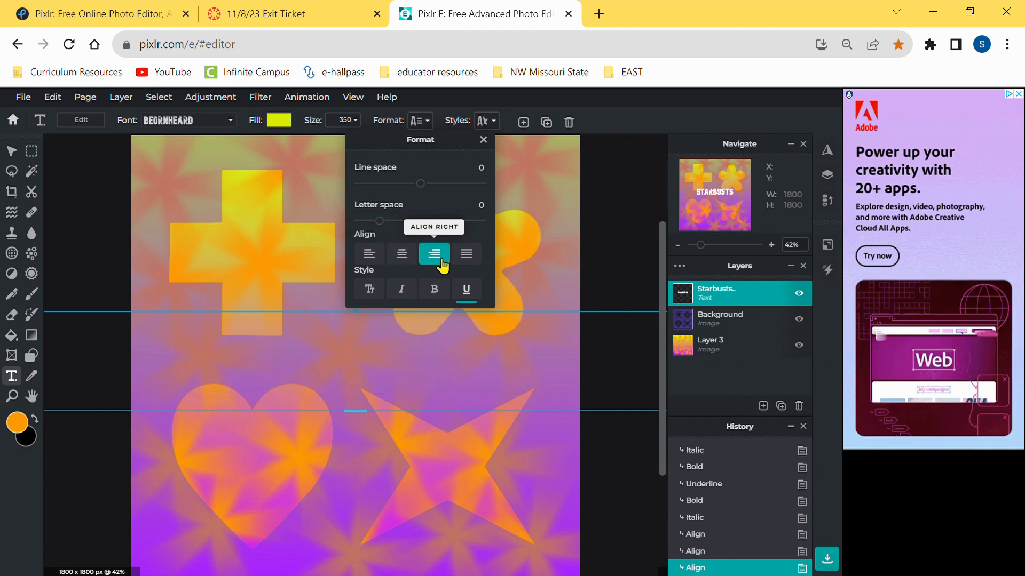
click(411, 264)
click(471, 298)
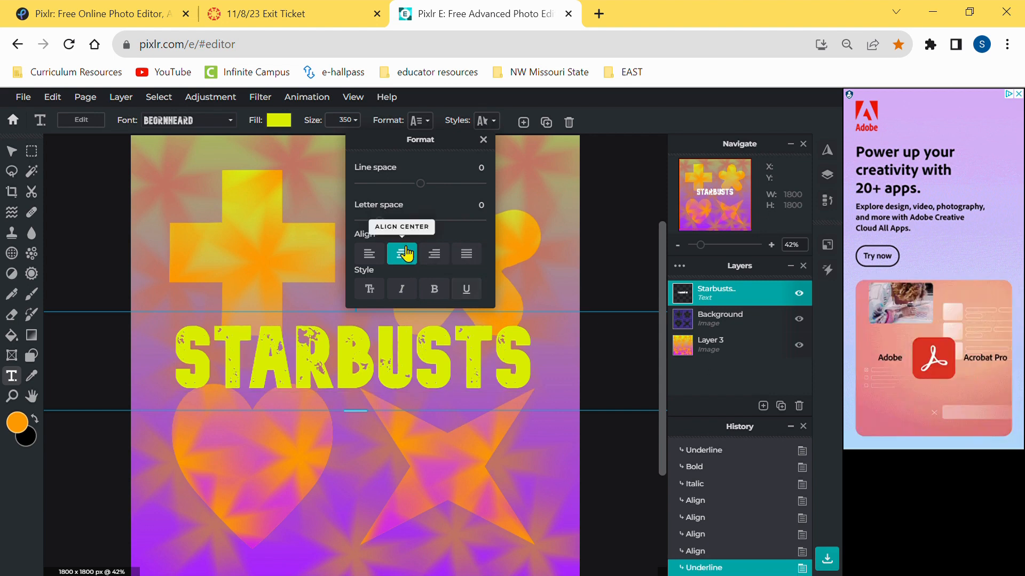
Widen the letter spacing of the "Starbusts" text to 17, keeping the title inside the canvas.
drag(385, 223, 435, 229)
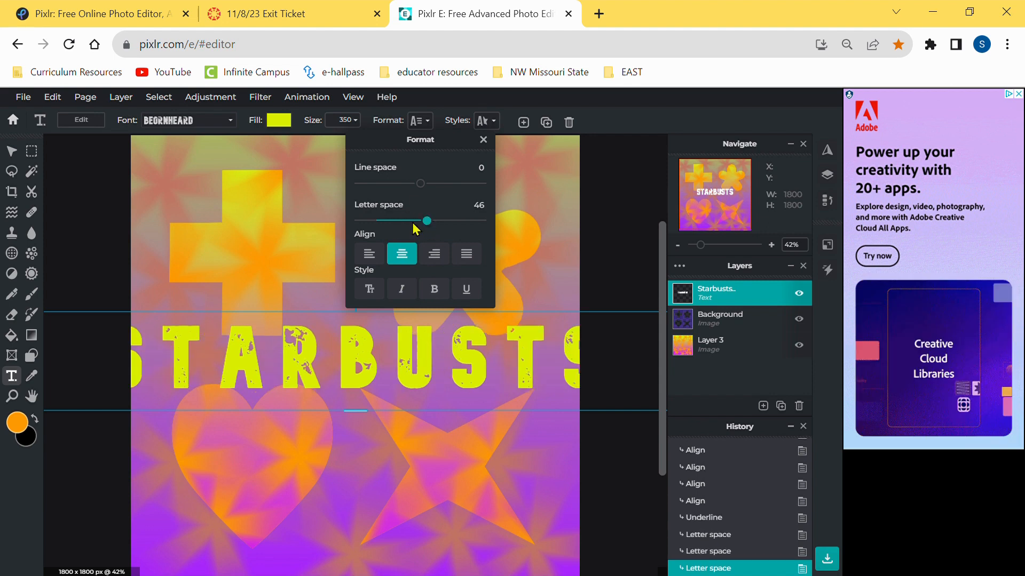
click(416, 229)
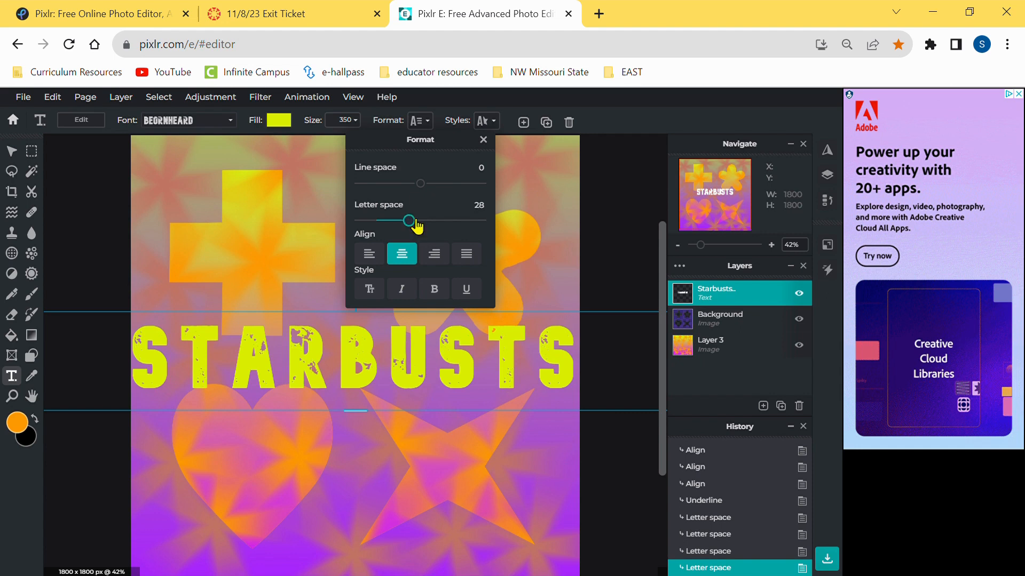
drag(410, 226, 405, 229)
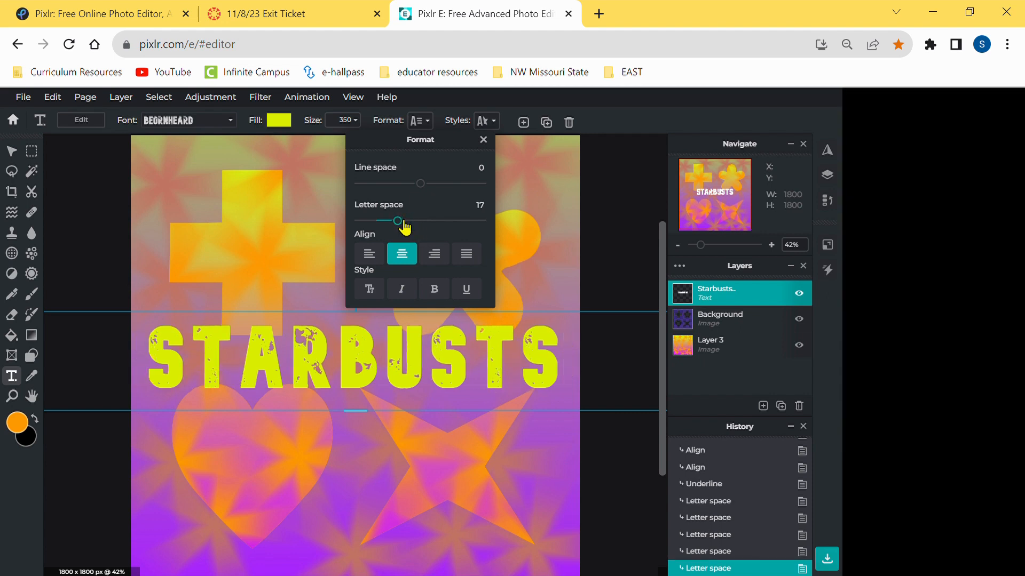
click(483, 126)
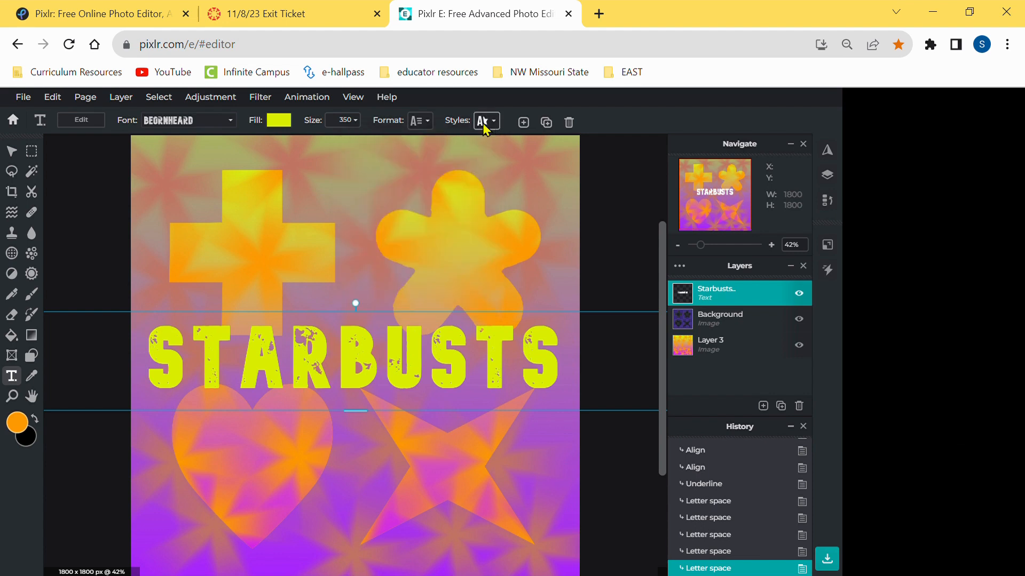
Try an arc curve with the amount at 100 on the "Starbusts" text.
click(484, 127)
click(440, 176)
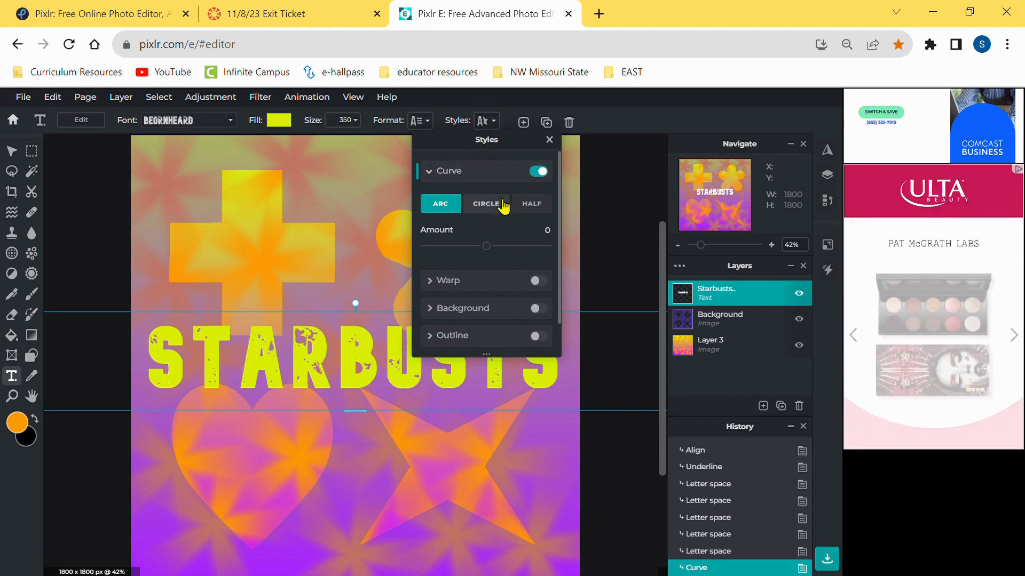
drag(494, 251, 568, 248)
click(568, 249)
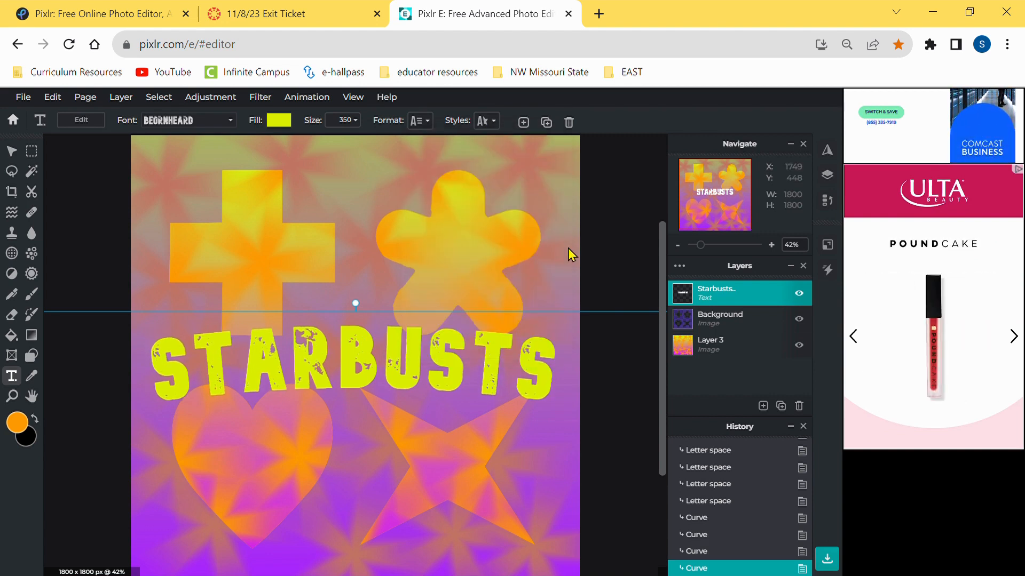
Try the circle curve and its spread option on the "Starbusts" text, and switch the curve off.
click(487, 121)
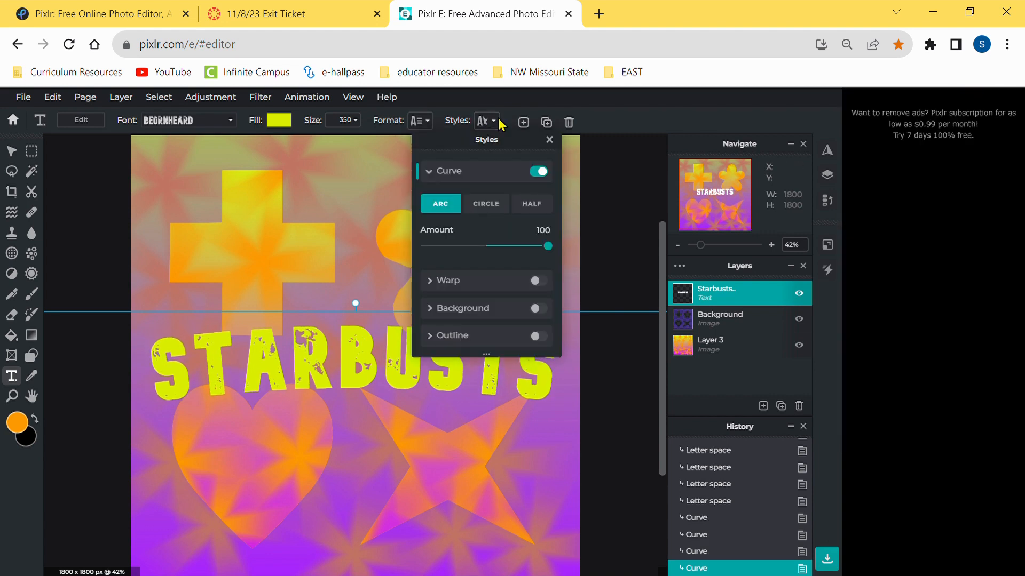
click(481, 211)
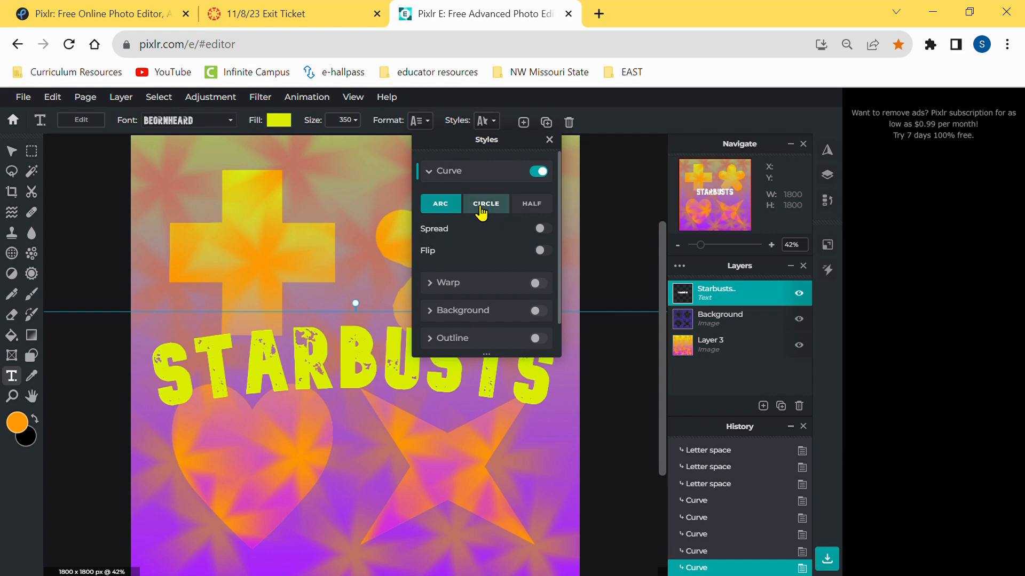
click(542, 230)
click(544, 230)
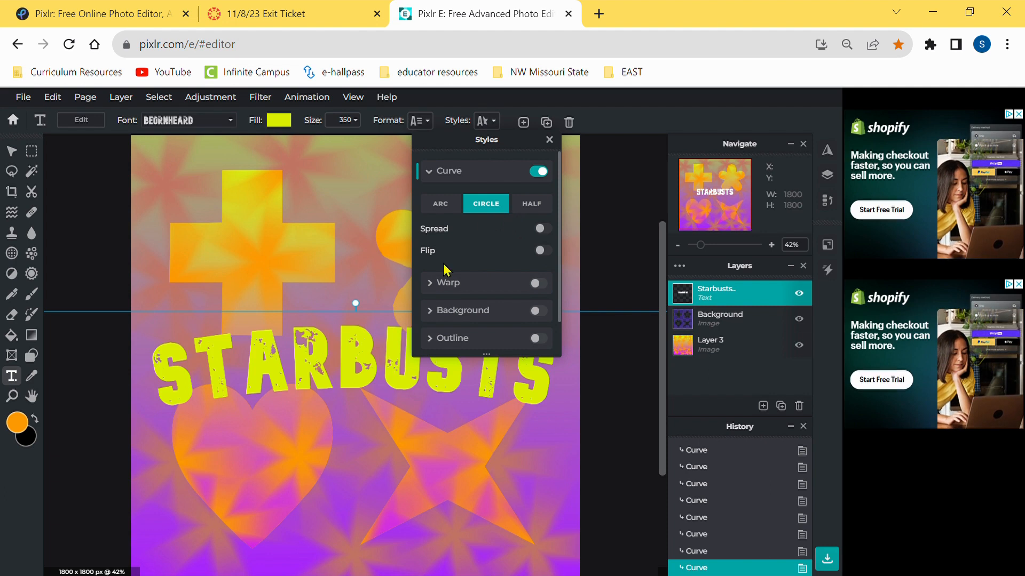
click(545, 172)
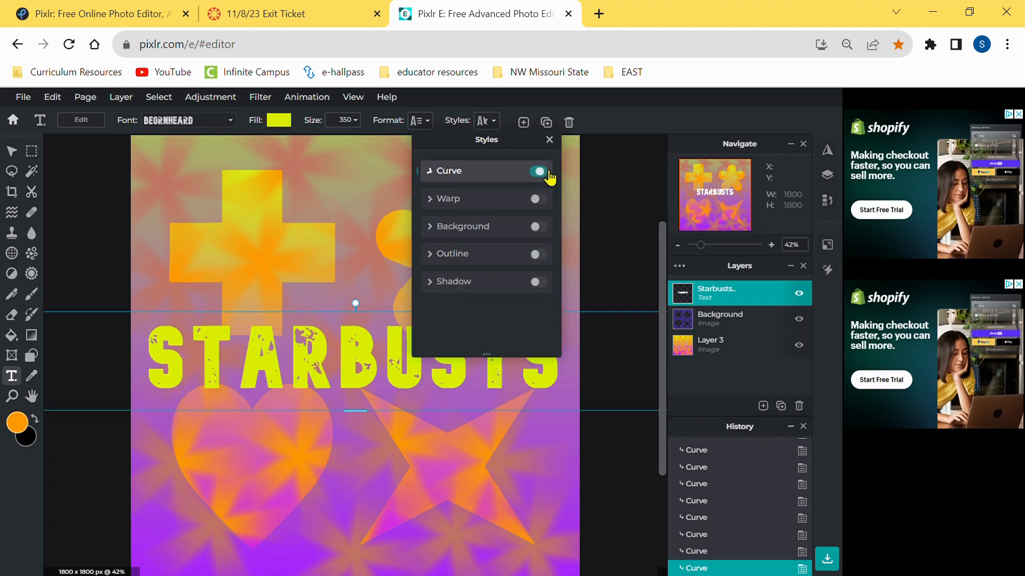
Enable a middle circular warp on the "Starbusts" text with edge size 5 and vertical offset -8.
click(437, 198)
click(486, 232)
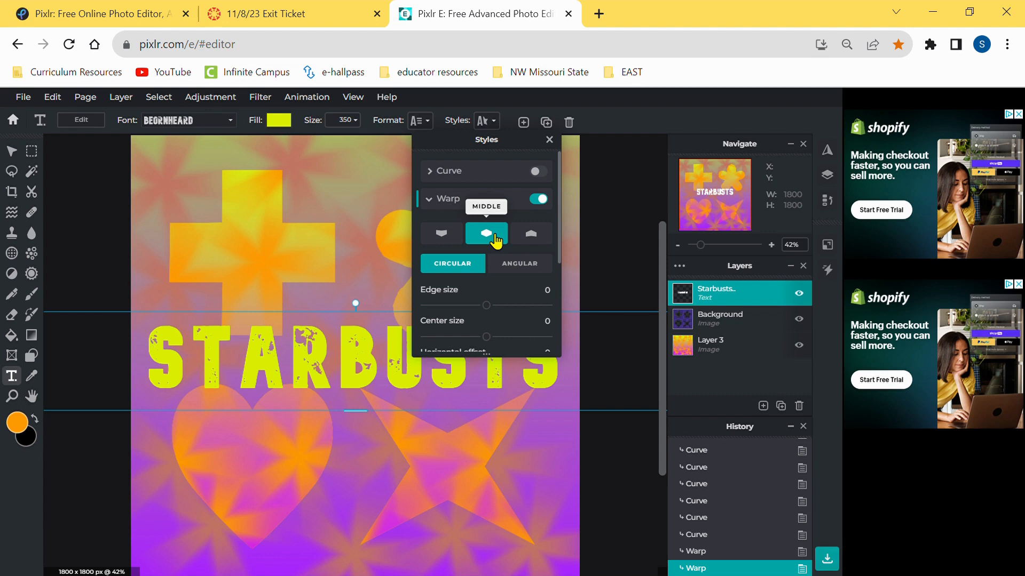
scroll(490, 303, down, 2)
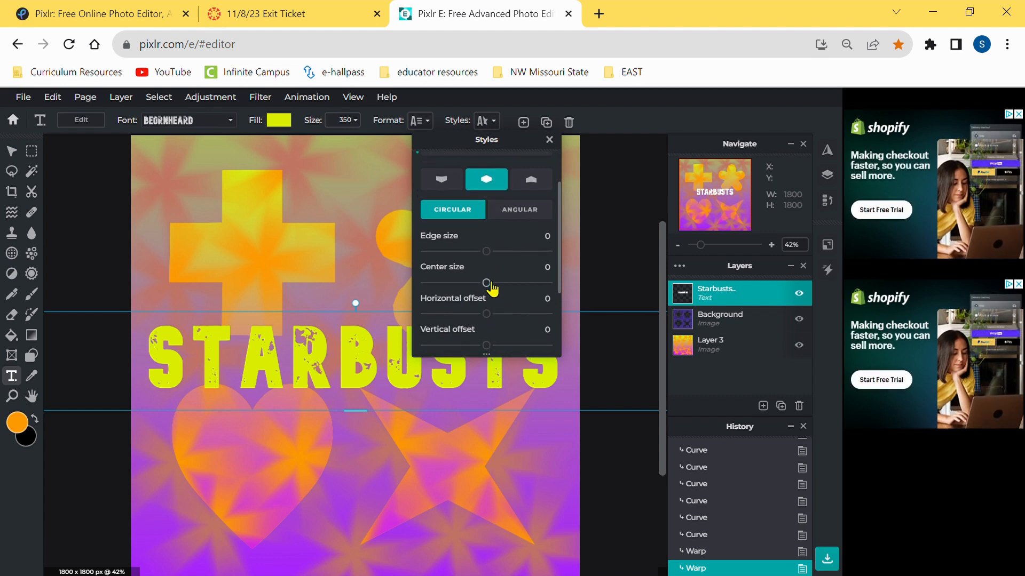
mouse_move(487, 251)
mouse_down()
mouse_move(529, 250)
mouse_move(489, 252)
mouse_up()
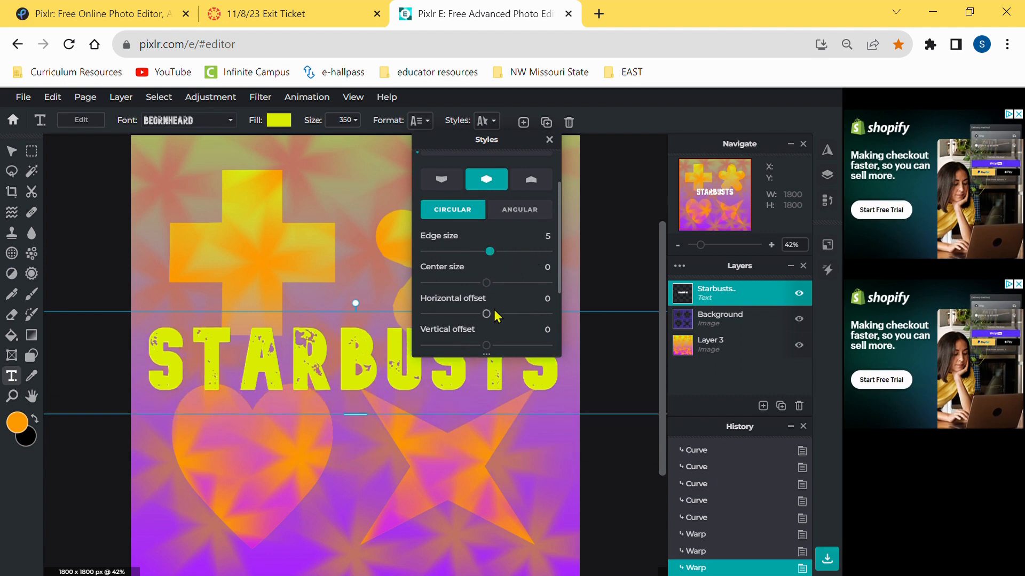
scroll(496, 316, down, 1)
mouse_move(489, 315)
mouse_down()
mouse_move(521, 316)
mouse_move(486, 318)
mouse_up()
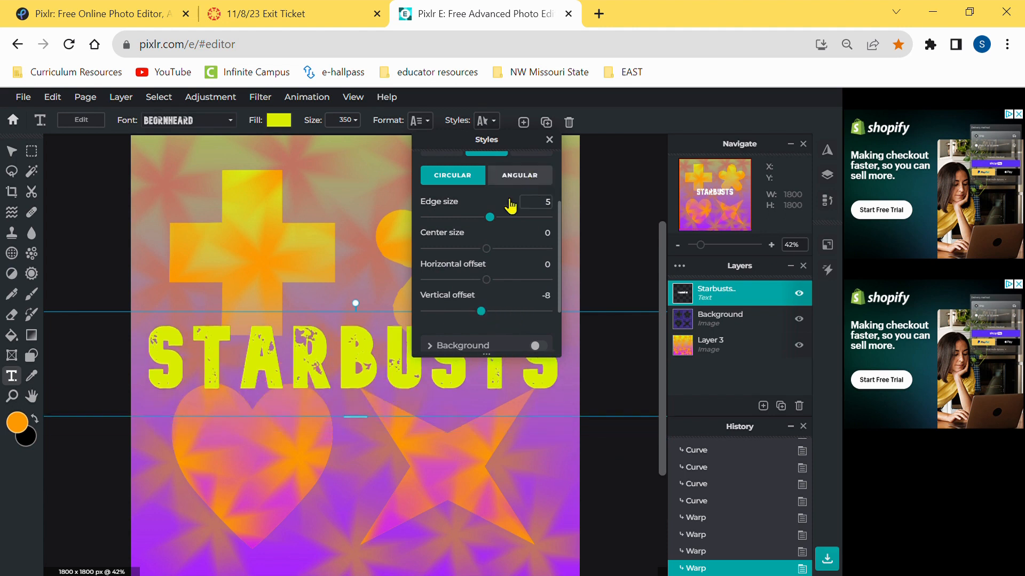
Set the text warp's center size to 60, horizontal offset to 69 and vertical offset to -87, and make it angular.
drag(487, 251, 531, 251)
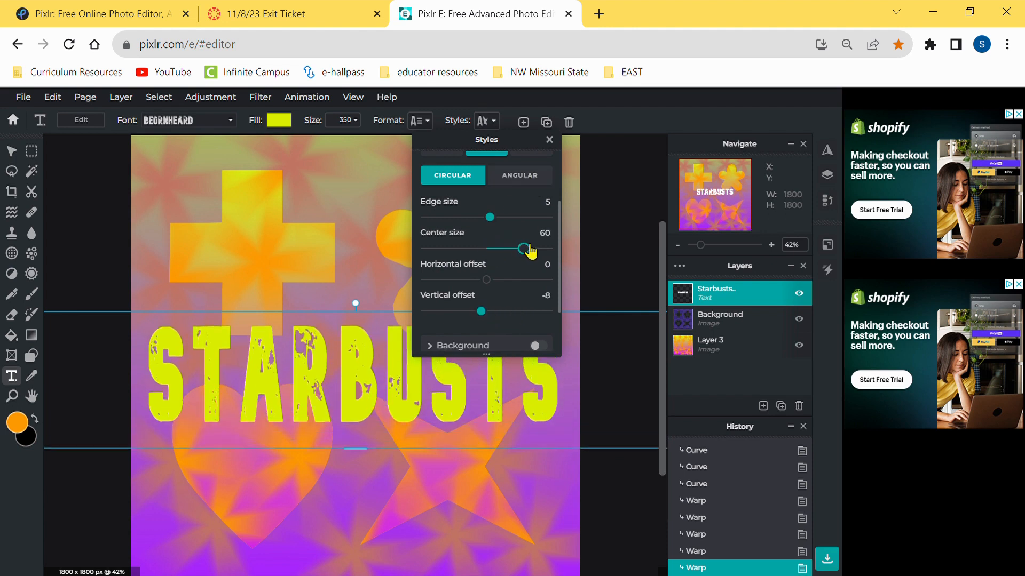
drag(497, 287, 529, 288)
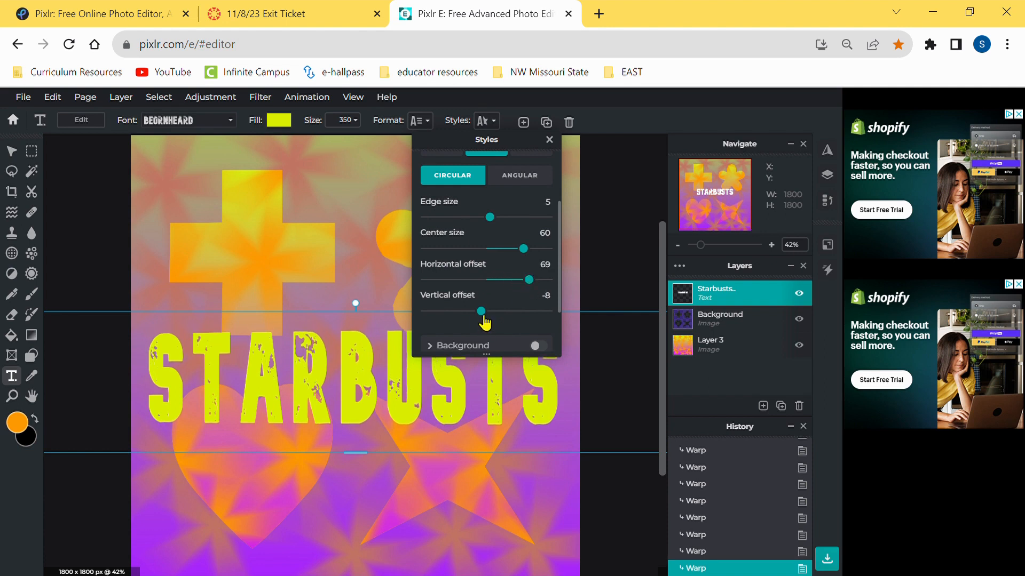
drag(483, 315, 438, 313)
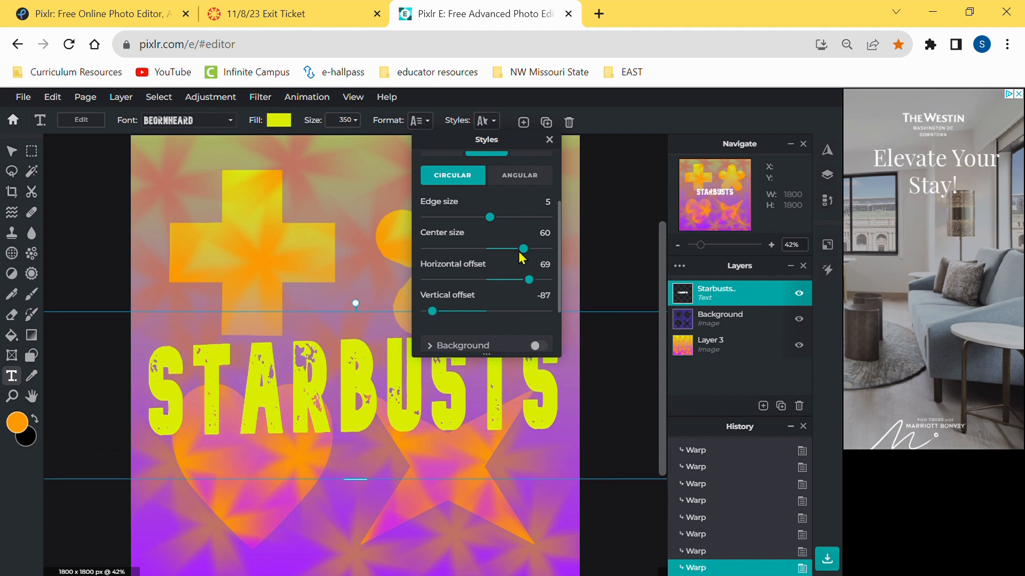
click(521, 181)
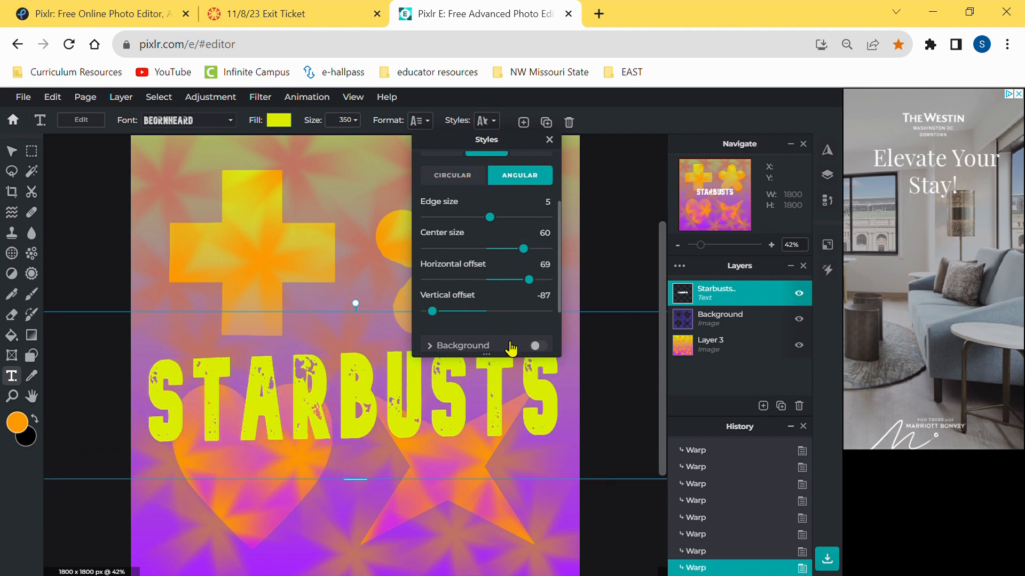
Try a background and an outline on the "Starbusts" text, switch both off, and enable a shadow.
scroll(511, 348, down, 1)
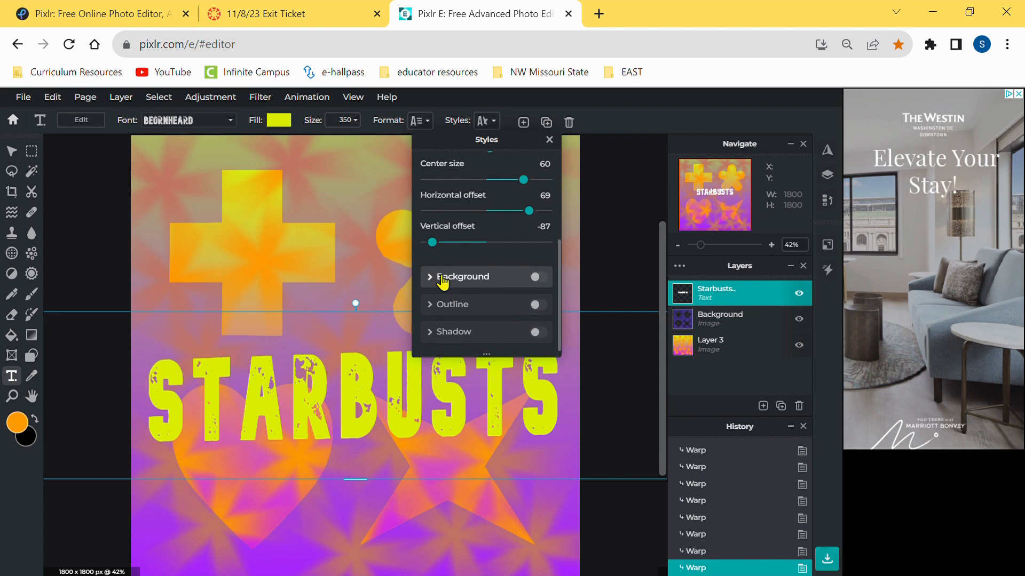
click(443, 278)
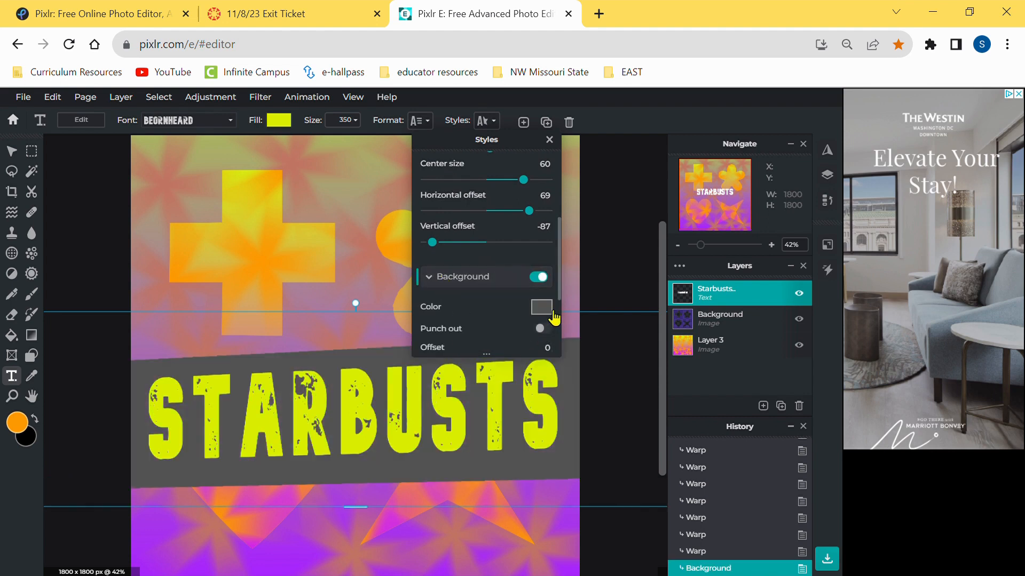
click(435, 282)
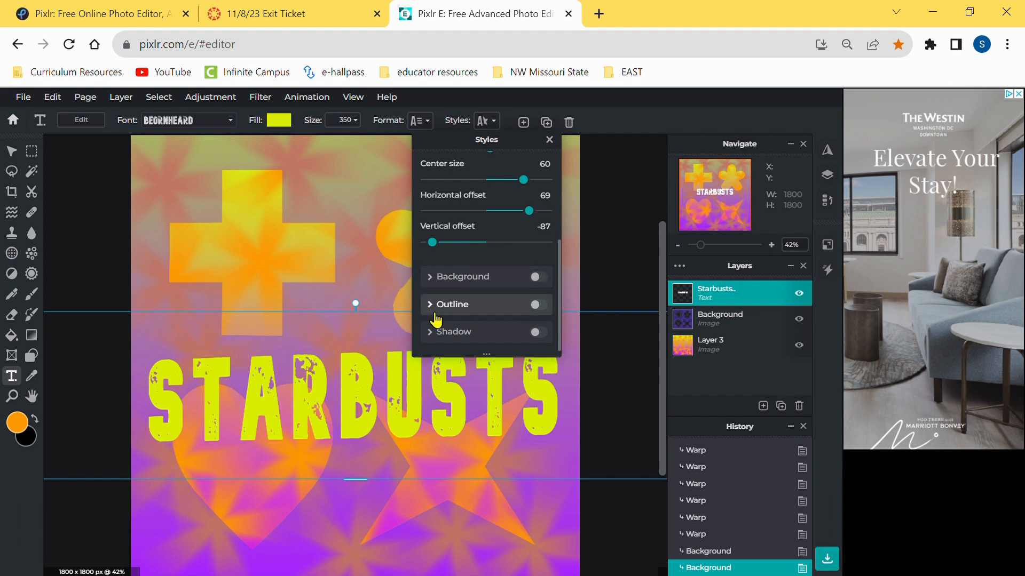
click(437, 307)
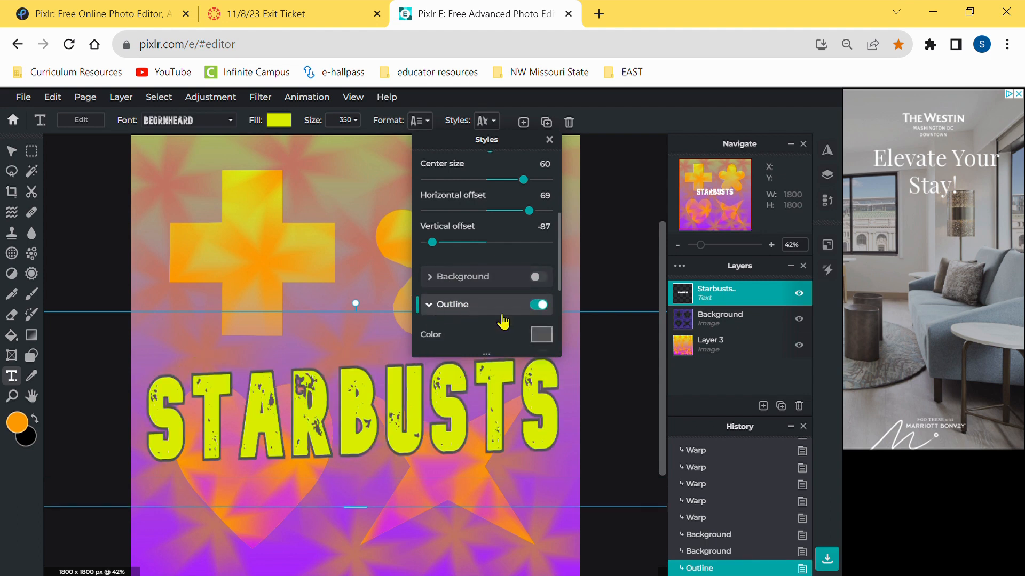
click(430, 304)
click(436, 333)
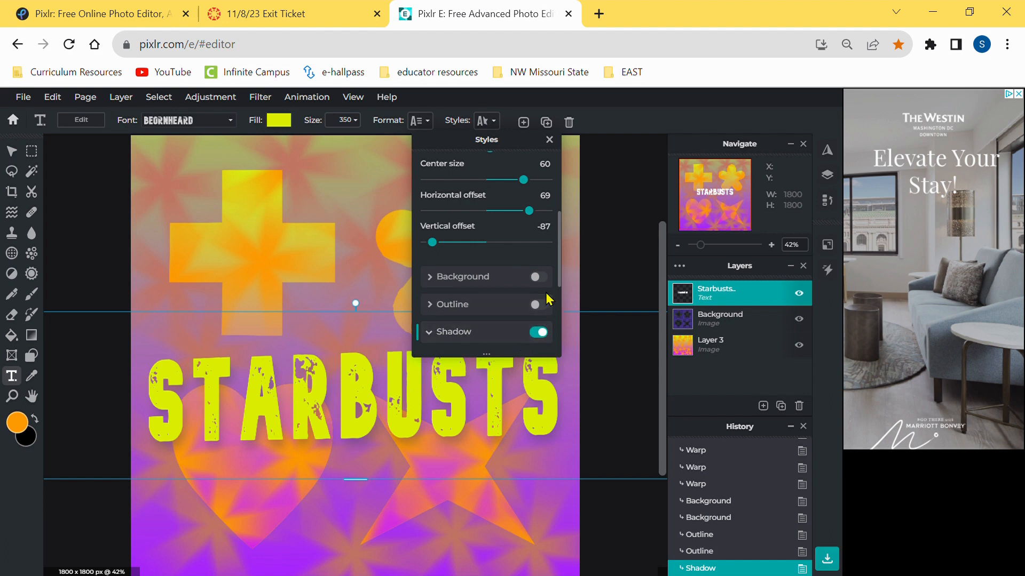
Set the text warp's edge size to -55, center size to 100 and horizontal offset to 97.
scroll(528, 200, up, 1)
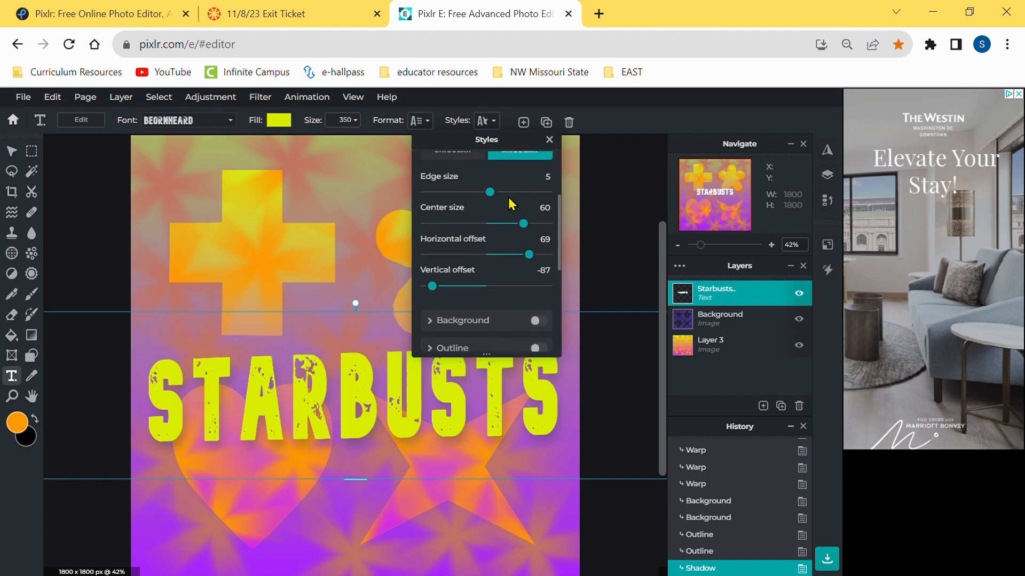
drag(494, 197, 456, 198)
drag(535, 227, 556, 224)
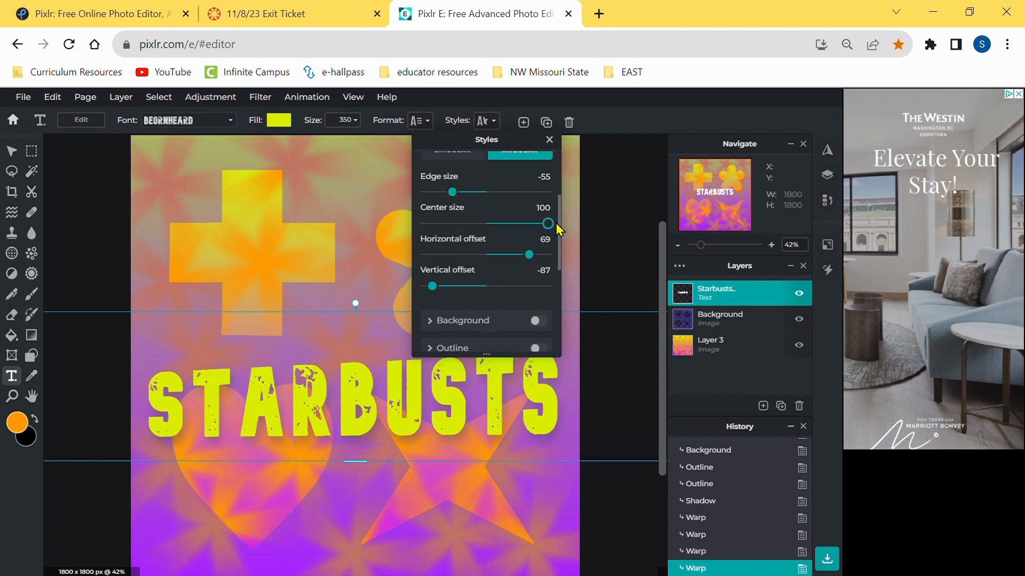
drag(536, 260, 552, 265)
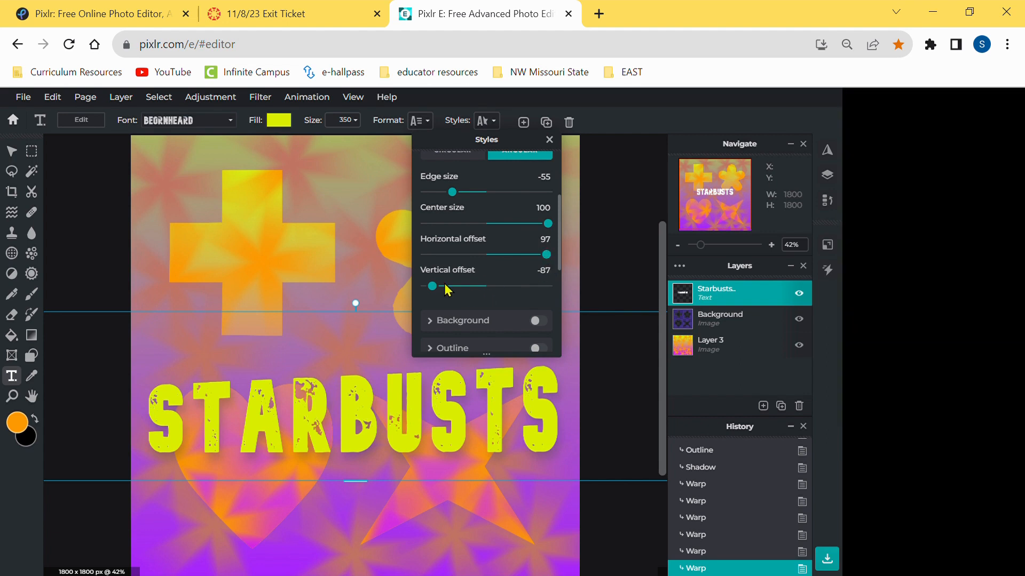
click(392, 293)
Move the "Starbusts" text up to the middle of the image, between the upper and lower shapes.
drag(419, 418, 423, 354)
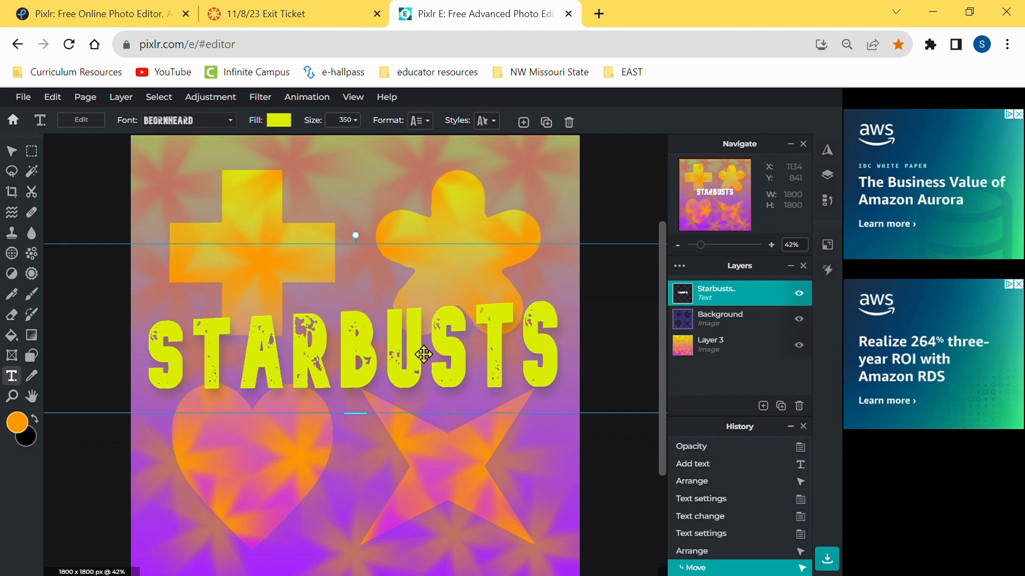
click(622, 216)
scroll(451, 377, down, 3)
scroll(451, 378, up, 5)
Move the "Starbusts" text layer beneath the Background layer, directly above Layer 3.
click(731, 303)
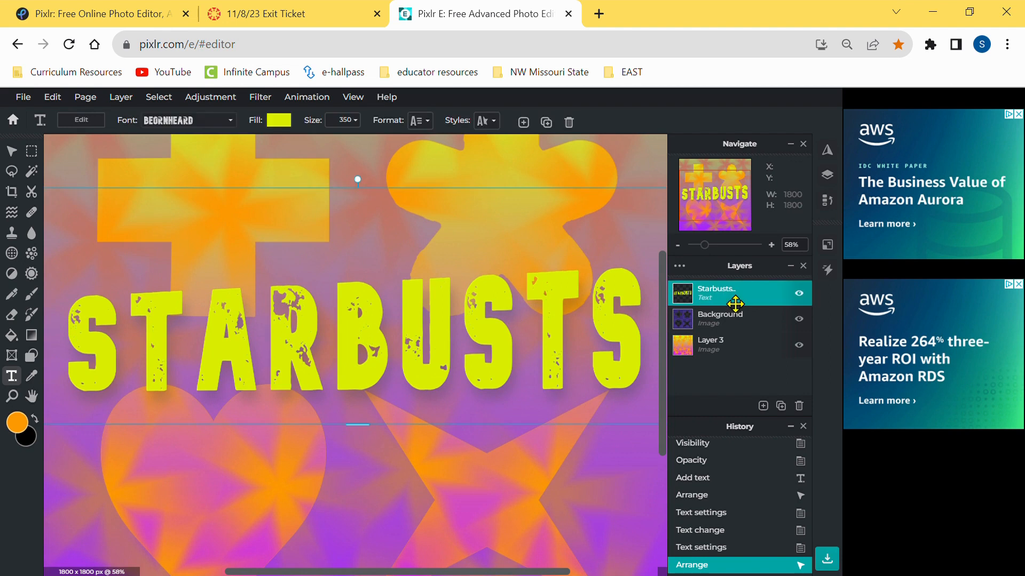
drag(736, 304, 733, 325)
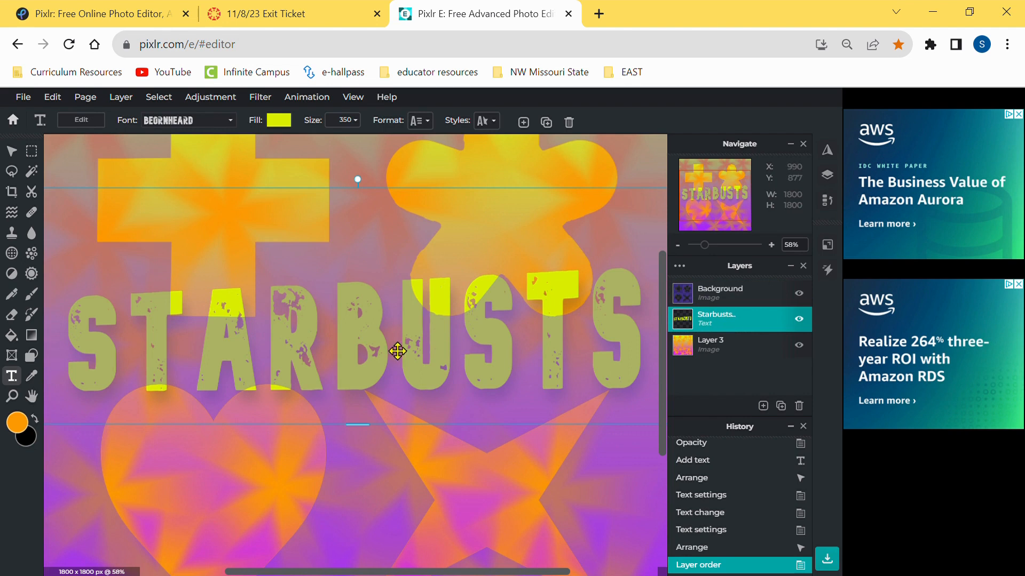
scroll(416, 323, down, 3)
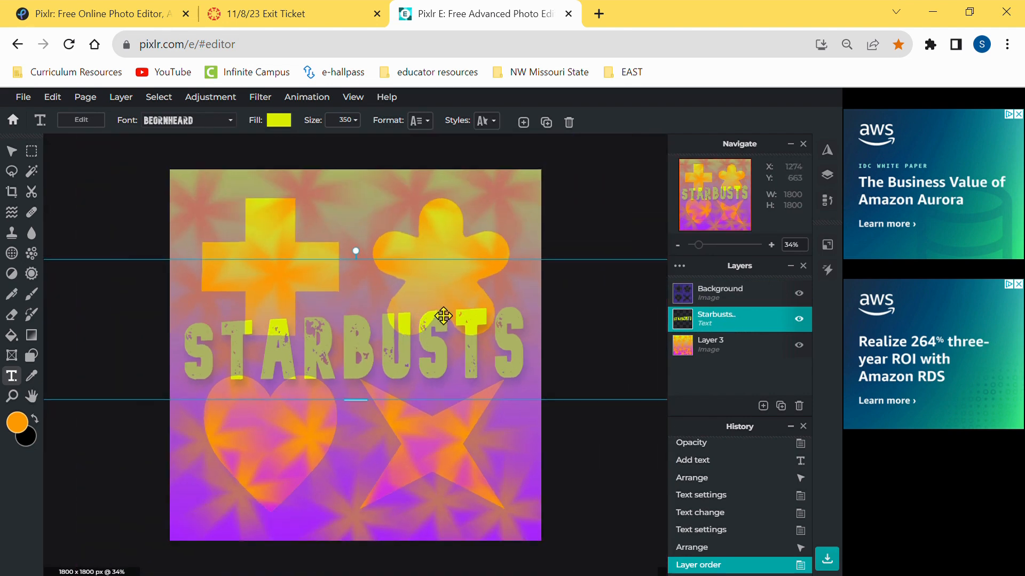
Try tilting the "Starbusts" text clockwise, and revert the image to the layer order change.
mouse_move(424, 336)
mouse_down()
mouse_move(425, 257)
mouse_move(407, 305)
mouse_move(422, 440)
mouse_move(426, 339)
mouse_up()
drag(366, 261, 389, 258)
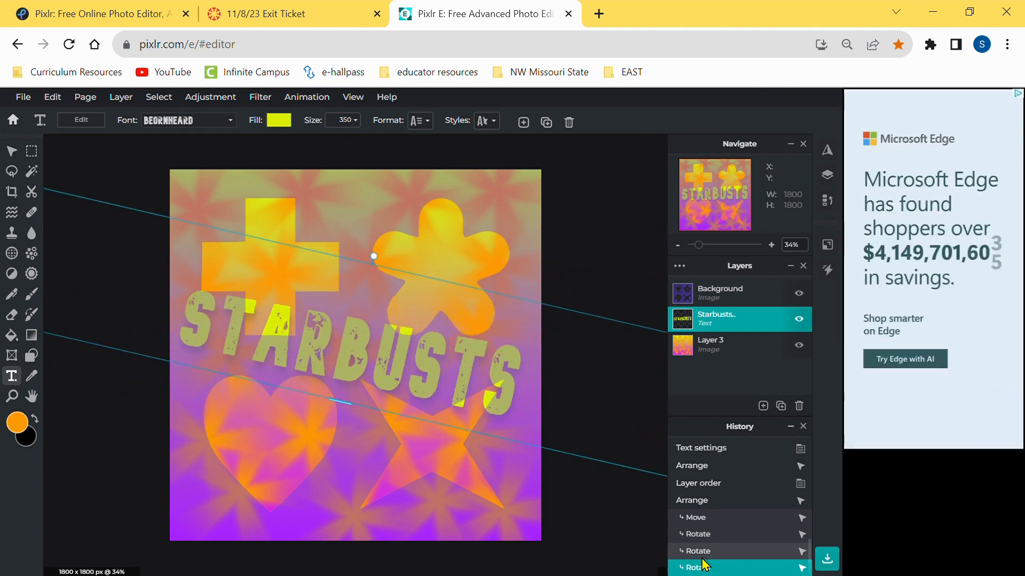
click(696, 483)
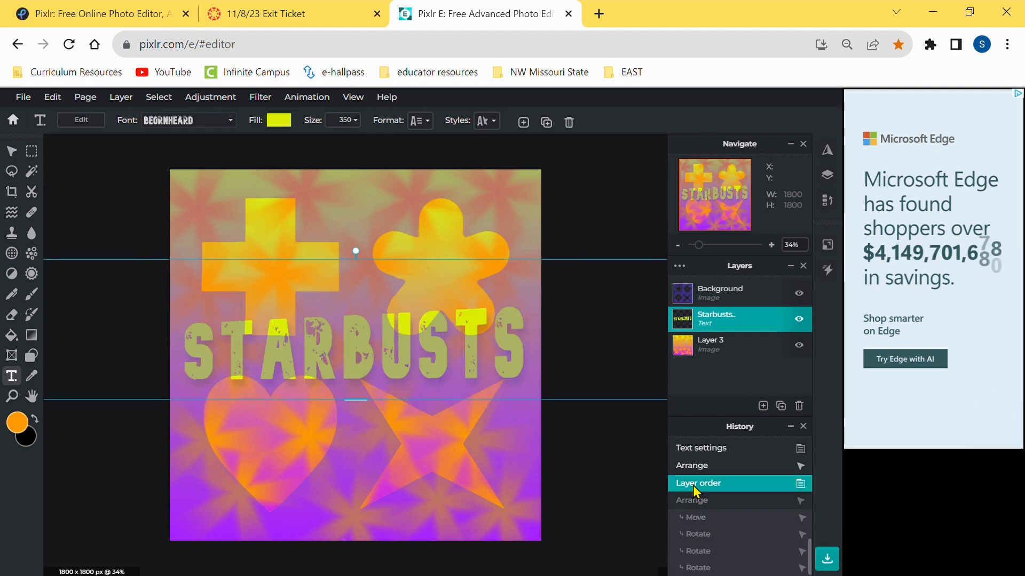
Undo the layer order change so the "Starbusts" text sits on top, resize it to about 357, and nudge it into place.
click(692, 467)
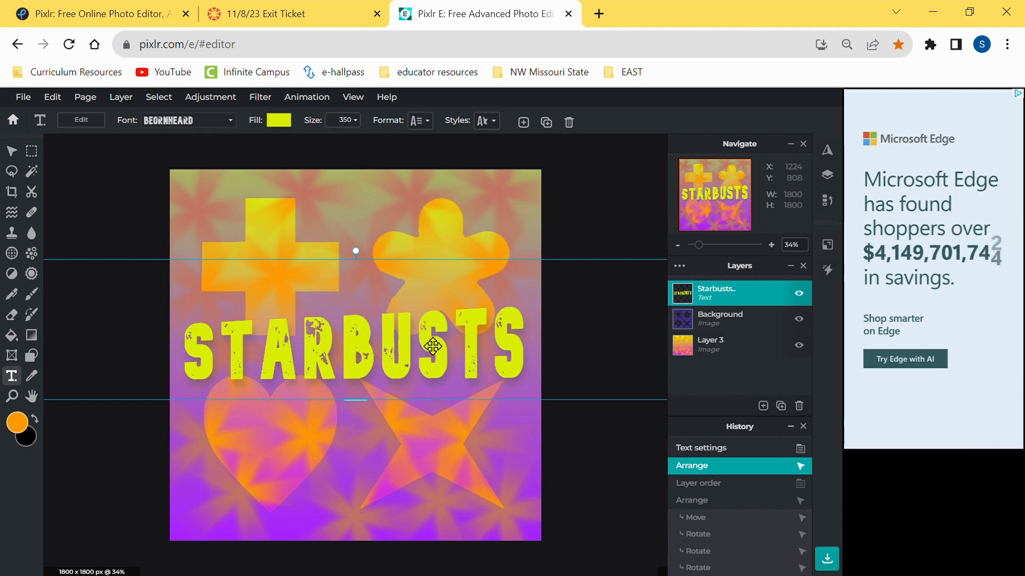
drag(359, 412, 359, 419)
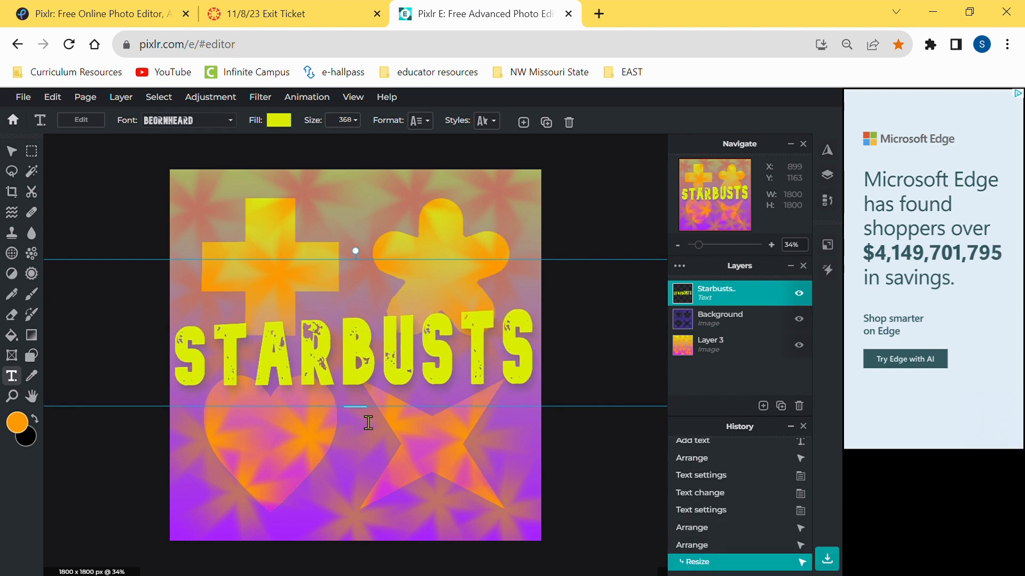
click(369, 421)
click(380, 359)
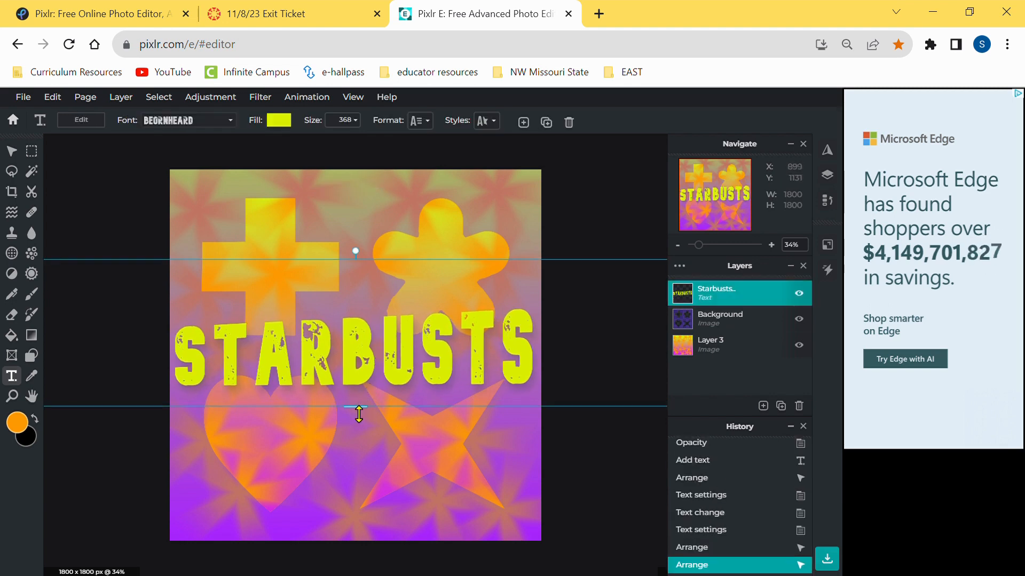
drag(359, 417, 358, 413)
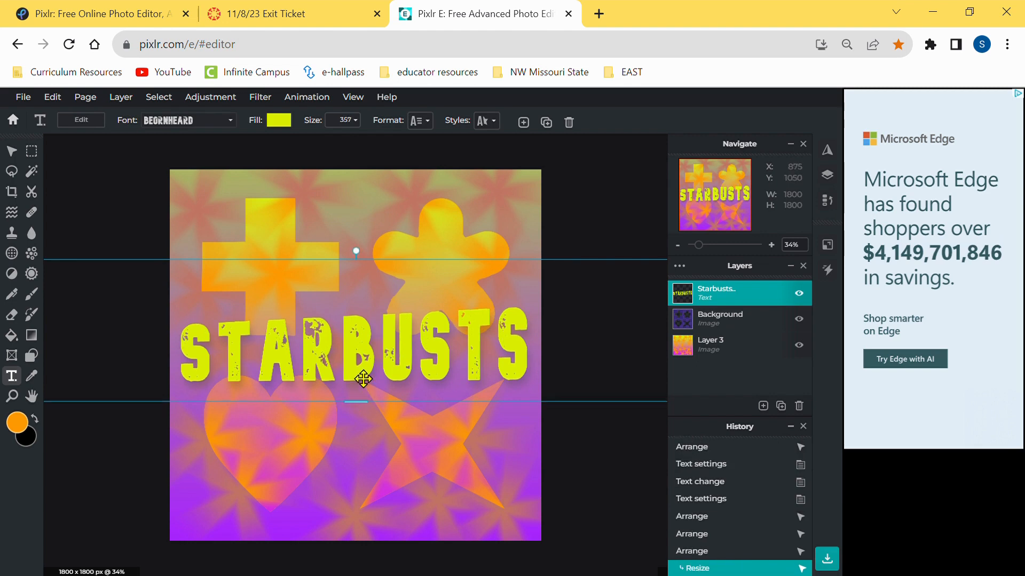
drag(361, 371, 363, 371)
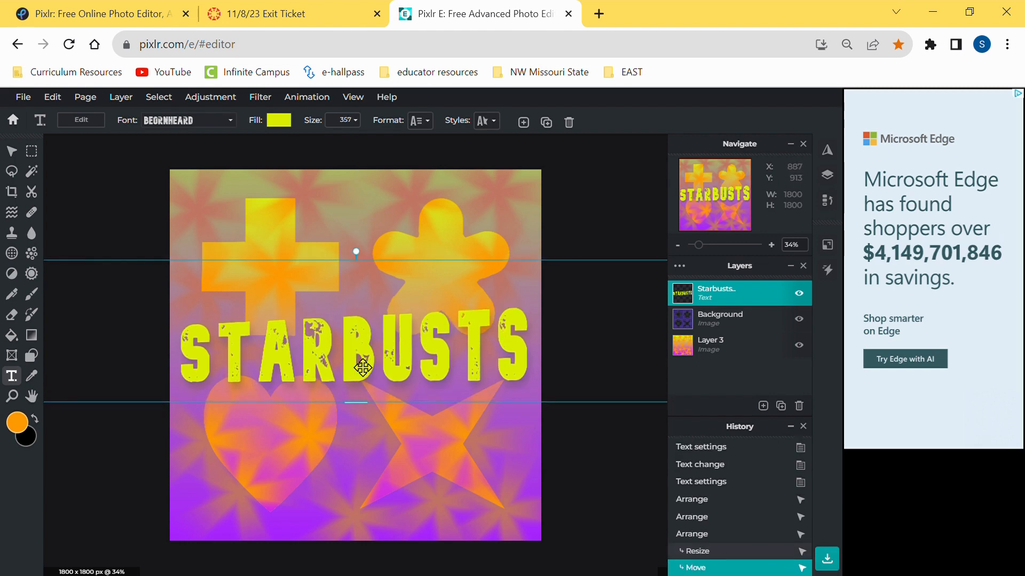
Search Google Images for "sunset" in a new browser tab and open the Ambong Ambong sunset-over-the-sea photo.
click(598, 14)
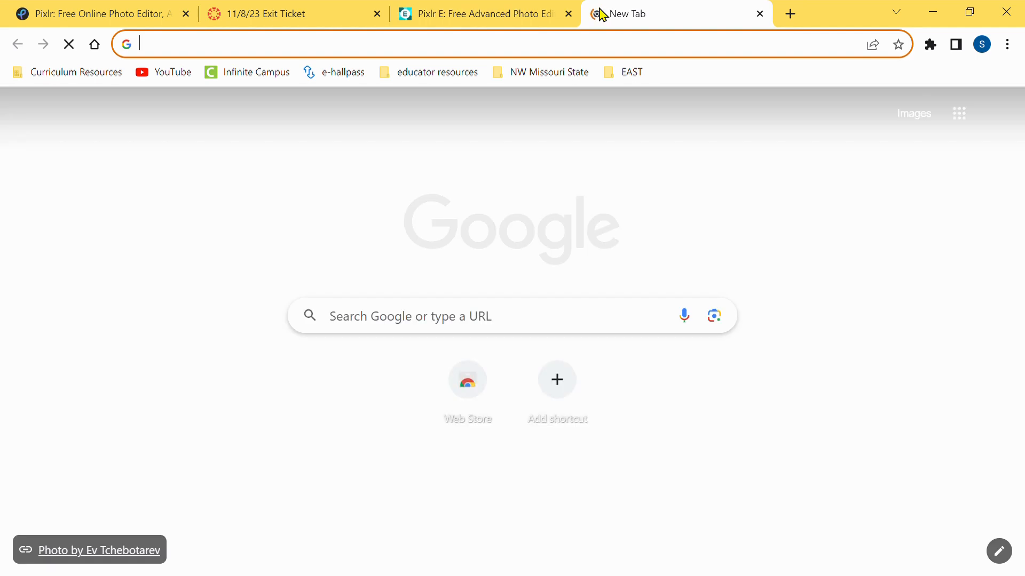
text(sunset)
key(Return)
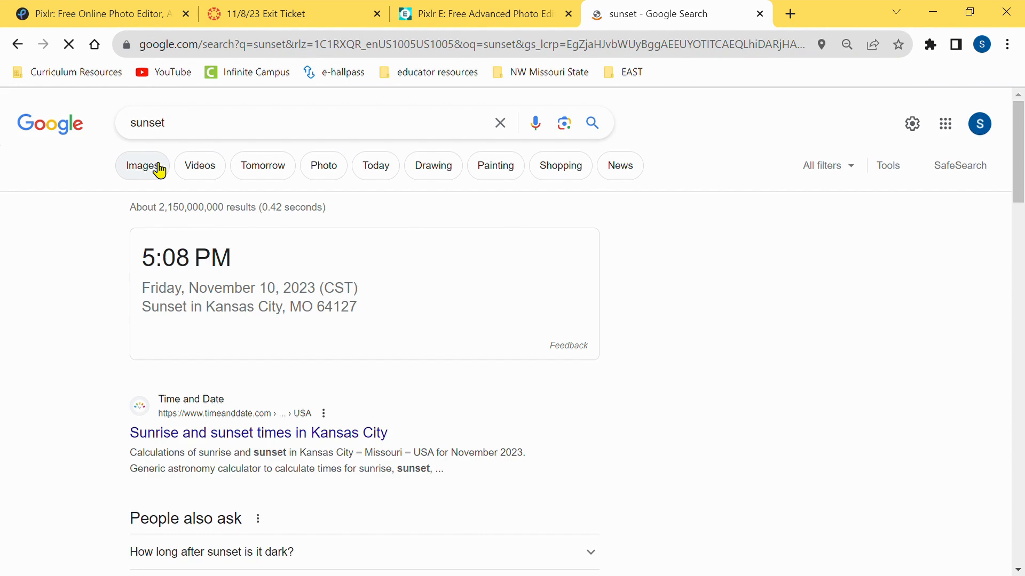
click(155, 168)
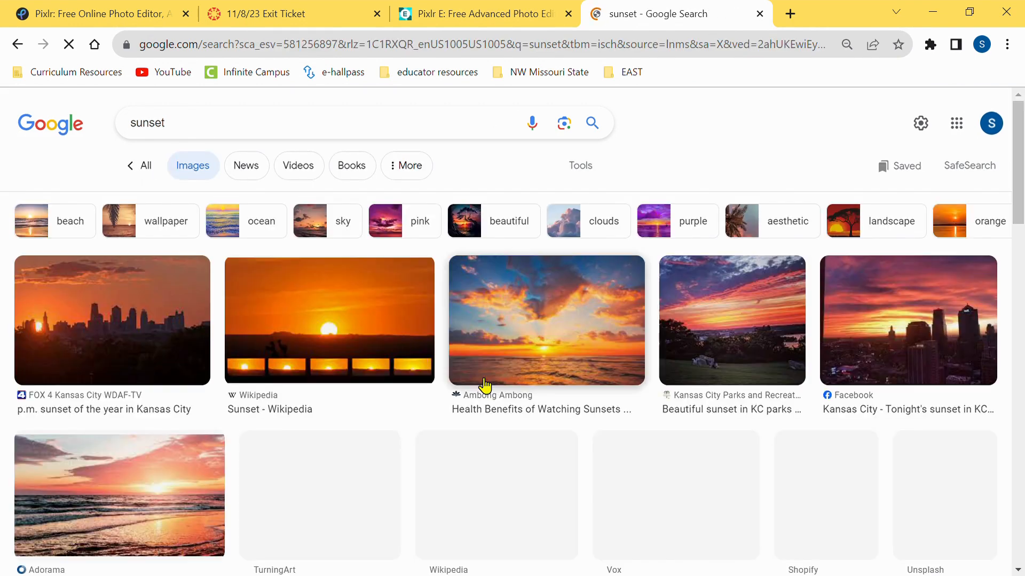
click(555, 303)
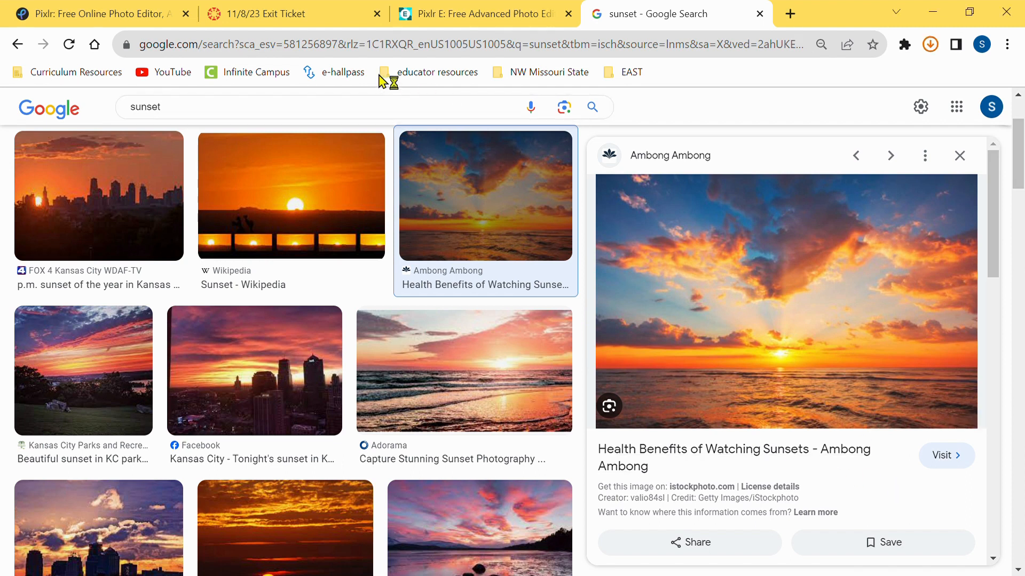
Switch back to Pixlr, add the spirited away.jpg image as a layer, and place it between the Background layer and Layer 3.
click(460, 20)
click(764, 407)
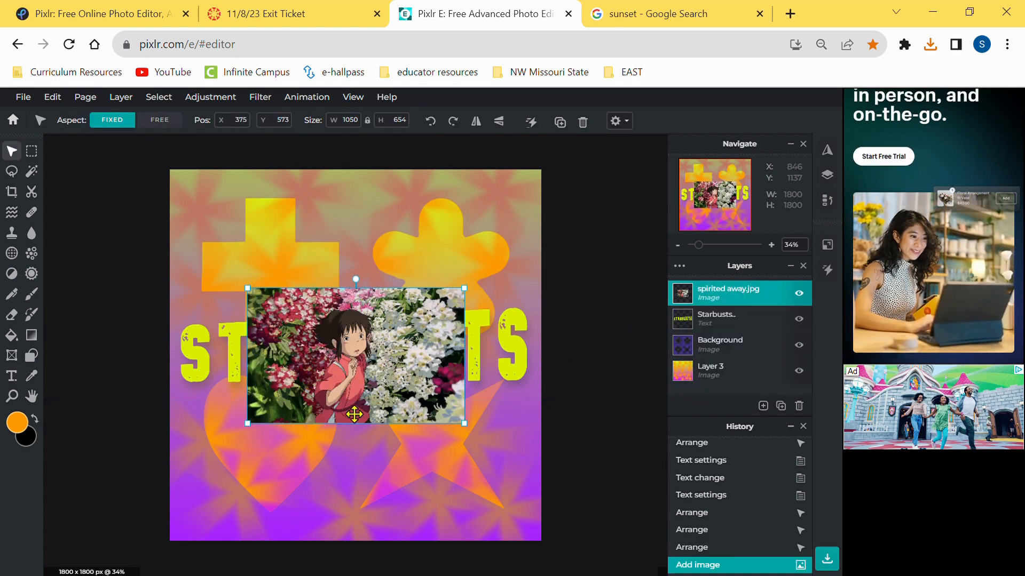
drag(729, 300, 727, 350)
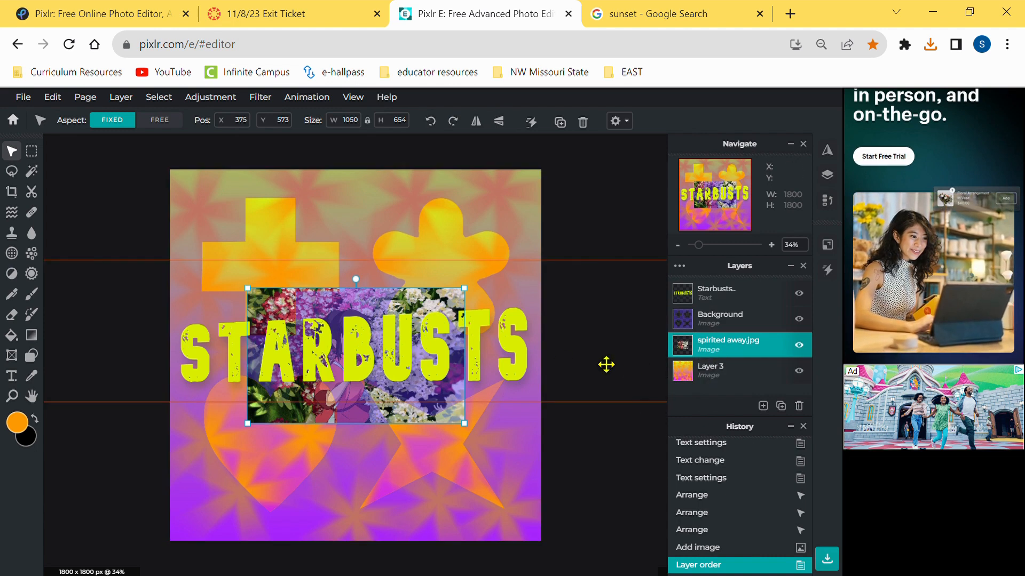
drag(359, 310, 303, 241)
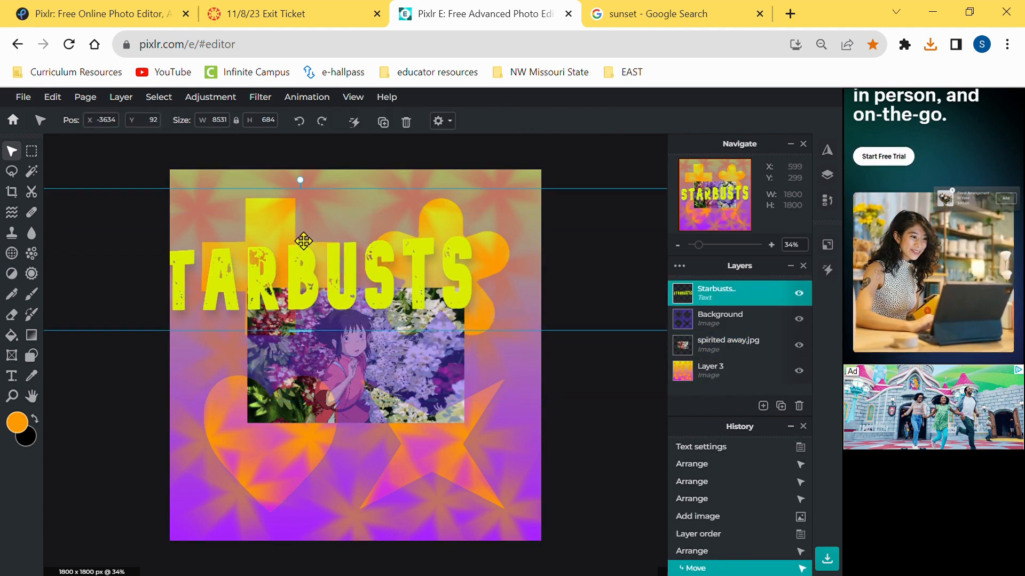
key(ctrl+z)
key(ctrl+z)
Hide the "Starbusts" text and Background layers, undoing any accidental shift of the background, and select the spirited away.jpg image.
click(759, 353)
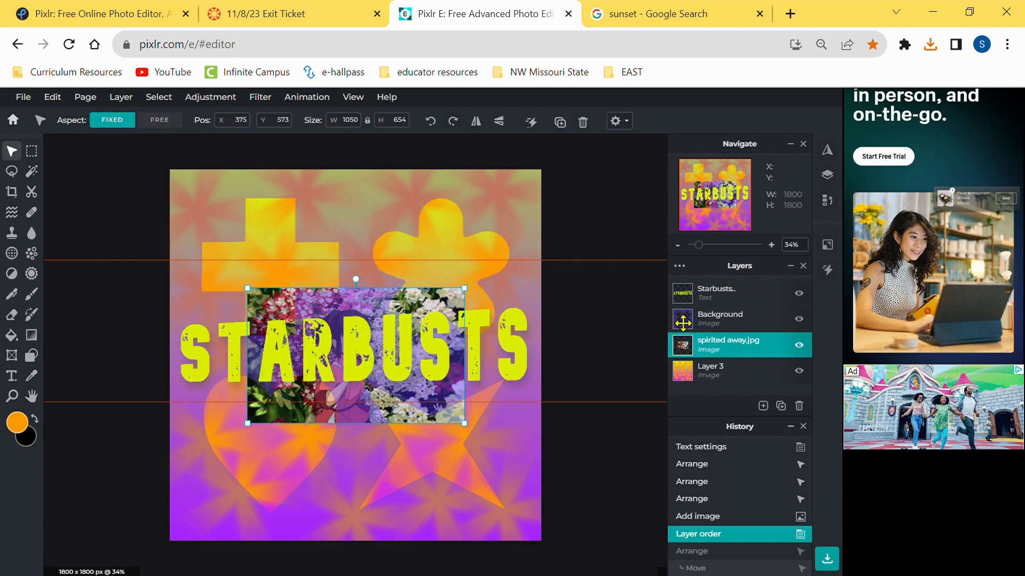
click(799, 293)
click(377, 317)
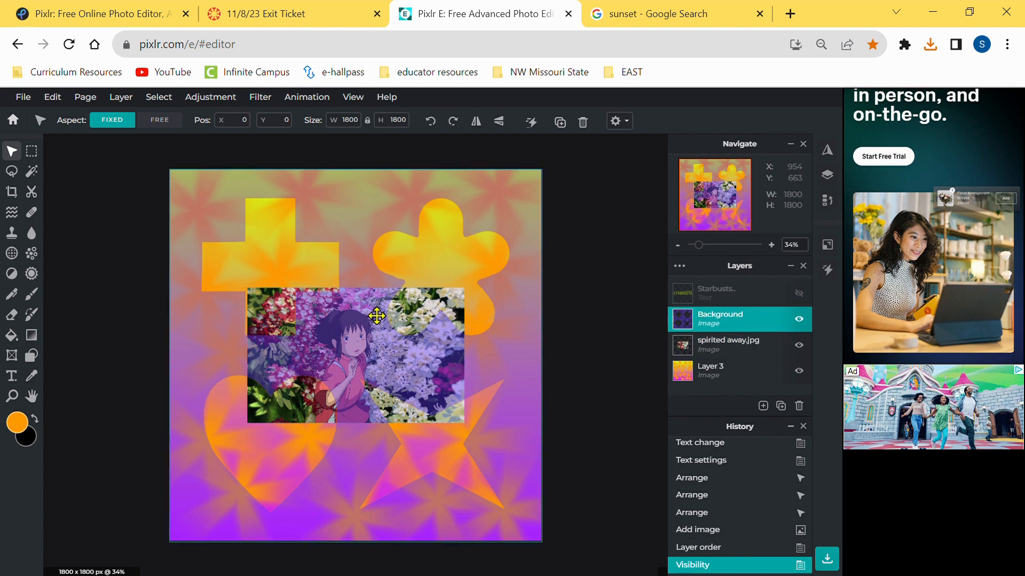
drag(377, 317, 323, 245)
key(ctrl+z)
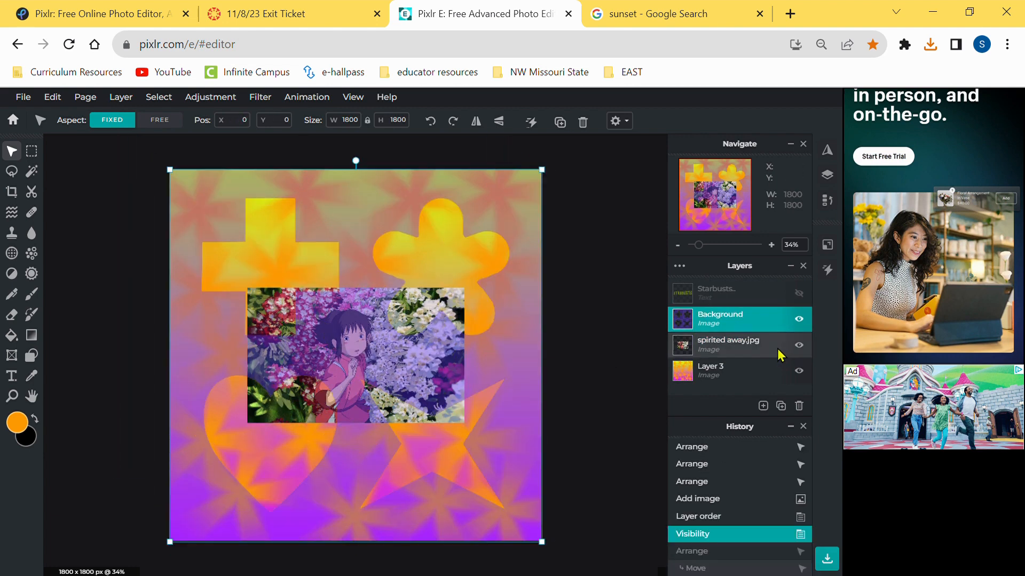
click(799, 318)
click(411, 354)
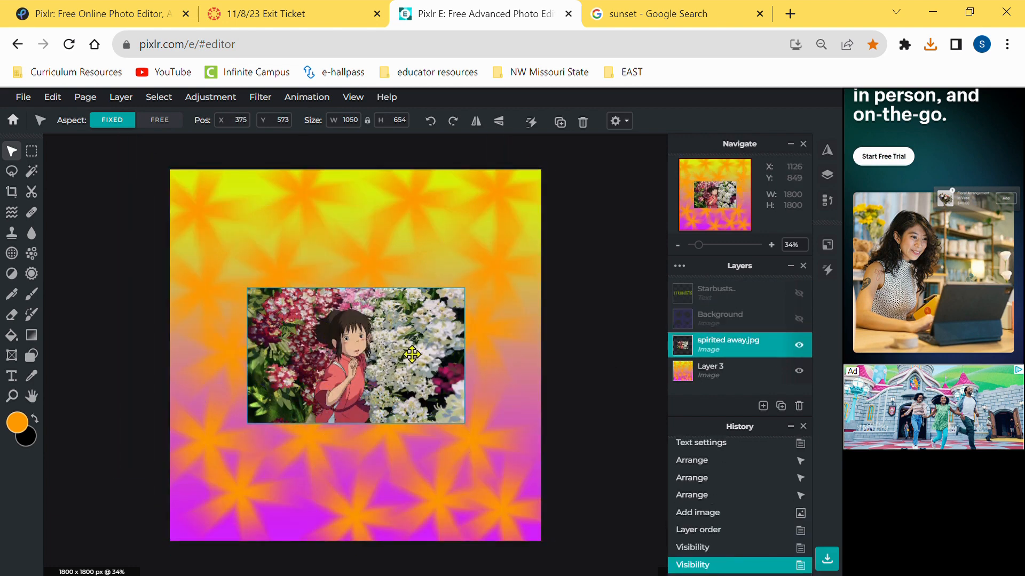
Enlarge the spirited away.jpg image to about 2891 by 1801 px and position it to cover the whole canvas.
drag(412, 354, 334, 236)
drag(382, 307, 640, 542)
drag(636, 460, 766, 541)
drag(496, 378, 448, 379)
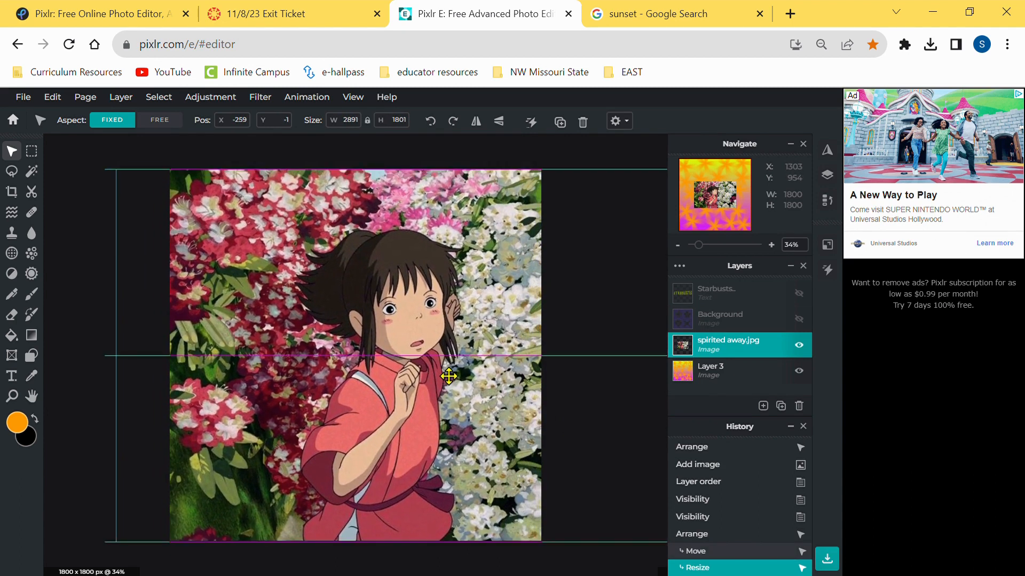
Make the Background layer and the "Starbusts" text layer visible again.
click(801, 321)
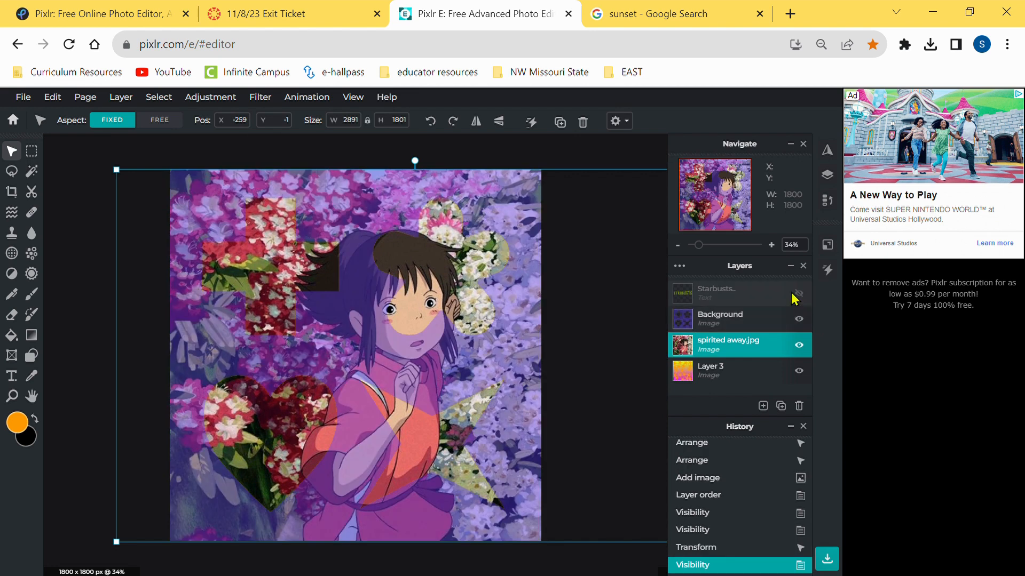
click(798, 300)
click(800, 297)
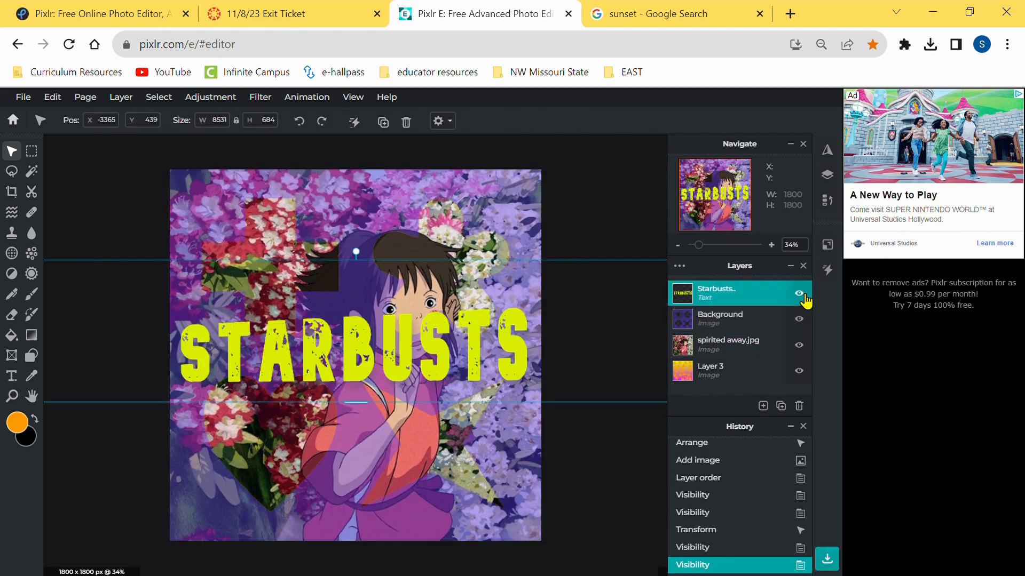
Try the spirited away.jpg layer at 32 opacity, and delete that layer.
click(774, 343)
click(755, 355)
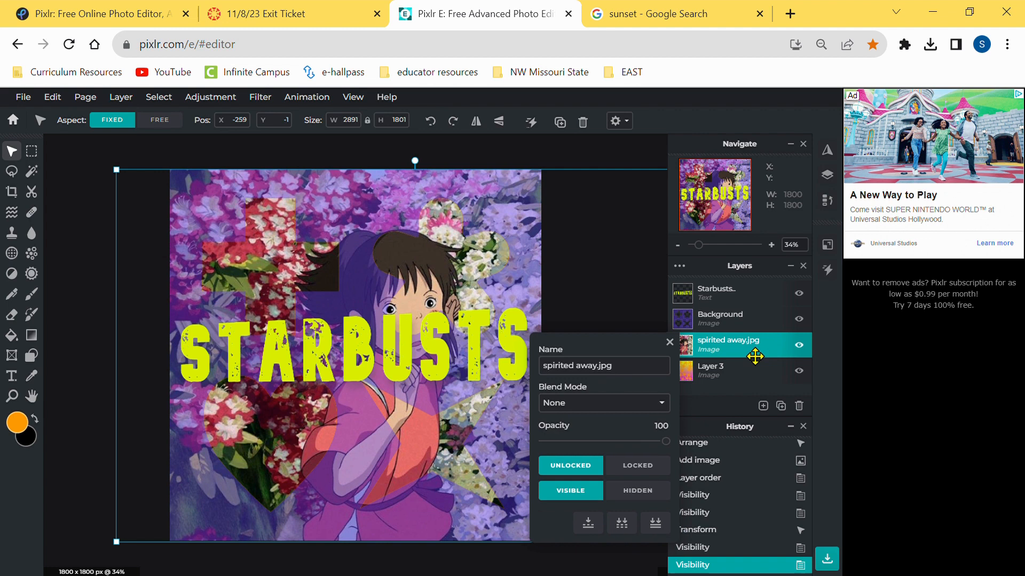
drag(666, 442, 588, 444)
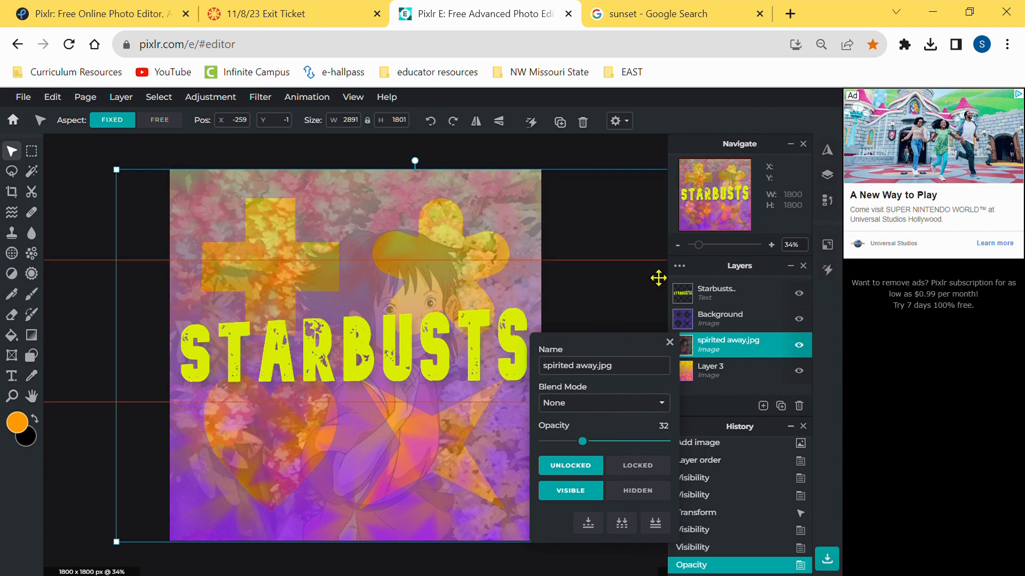
click(680, 351)
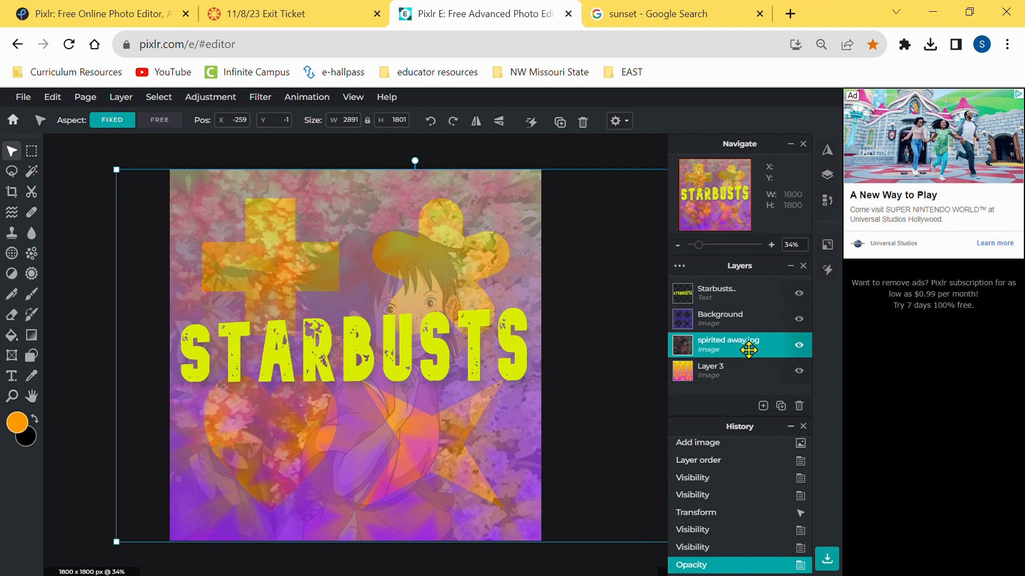
key(Delete)
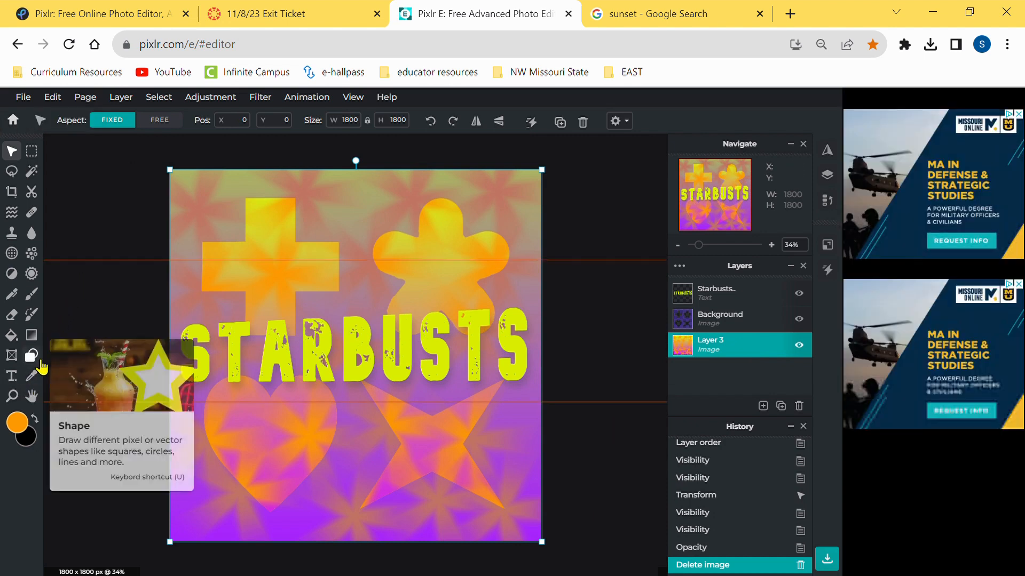
Examine the Shape tool's Draw and Design modes and browse the custom shapes offered in Design mode.
click(40, 362)
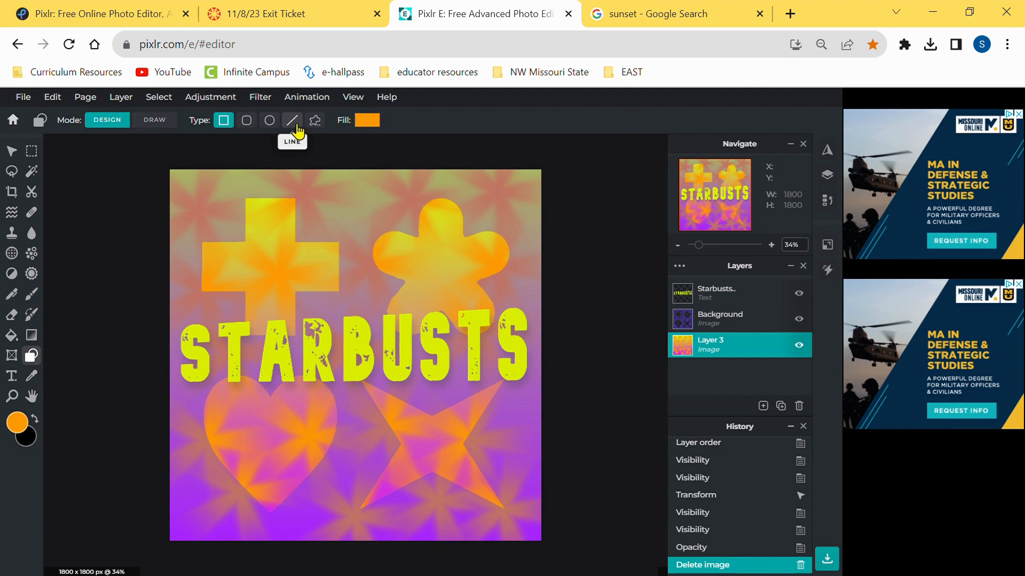
click(152, 124)
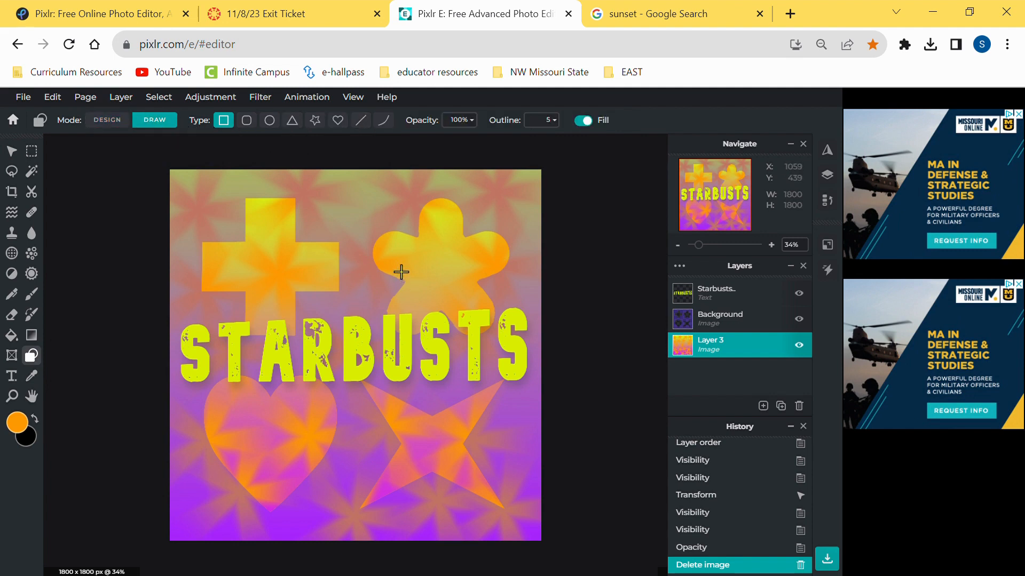
click(107, 121)
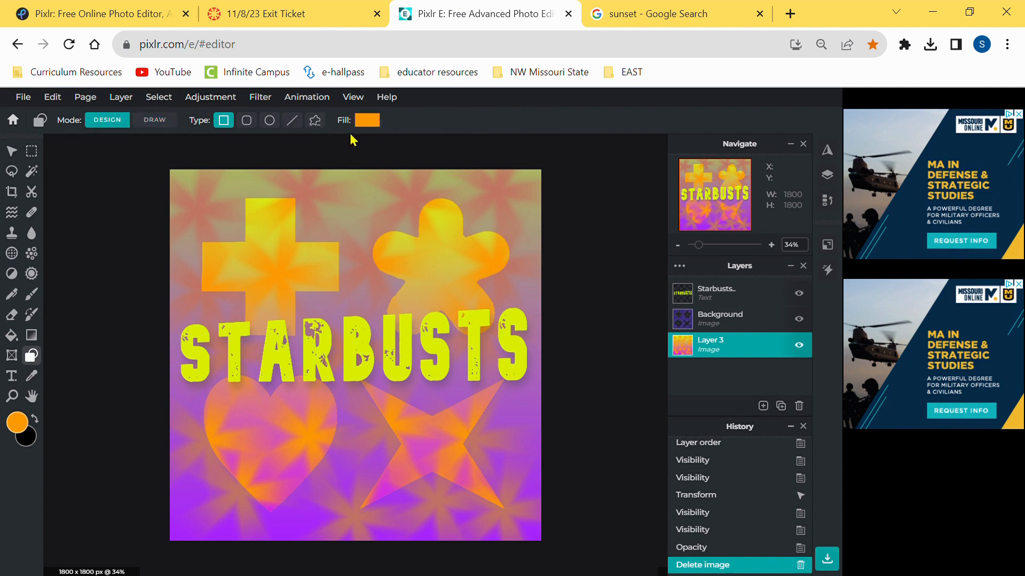
click(328, 122)
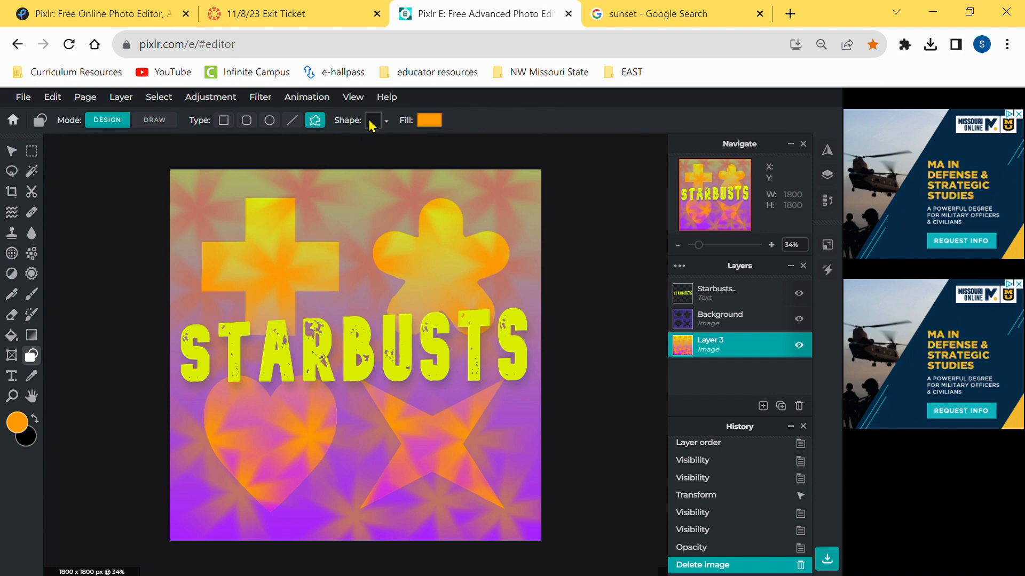
click(387, 120)
scroll(403, 259, down, 4)
scroll(403, 261, down, 5)
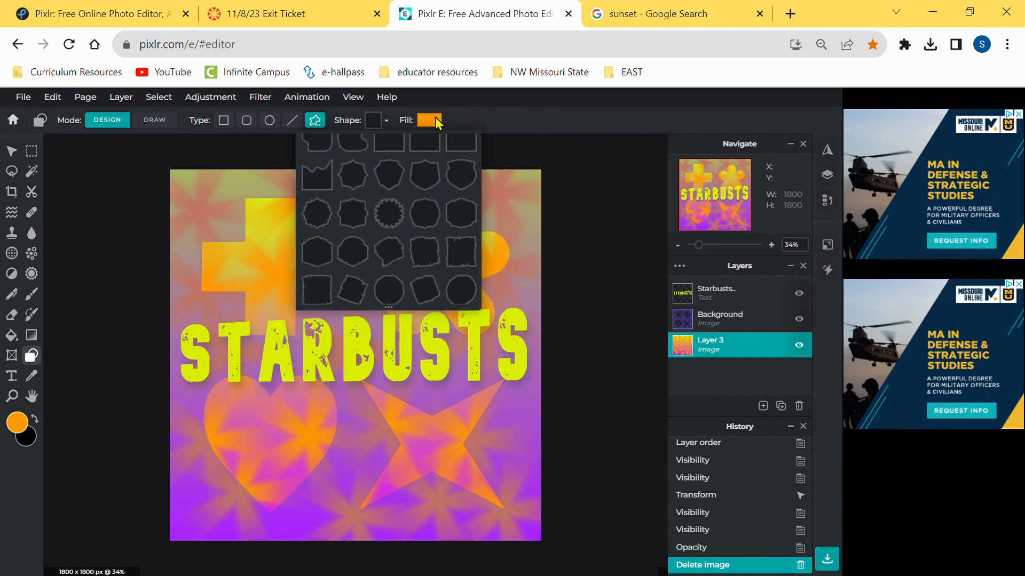
click(473, 131)
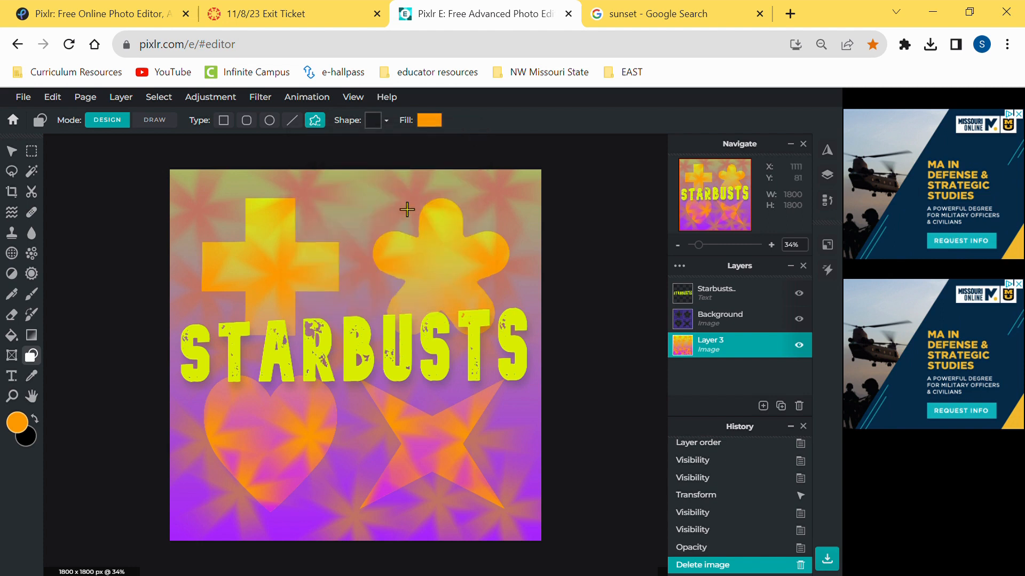
Sample the yellow-green of the "Starbusts" lettering as the main color with the color picker.
click(42, 382)
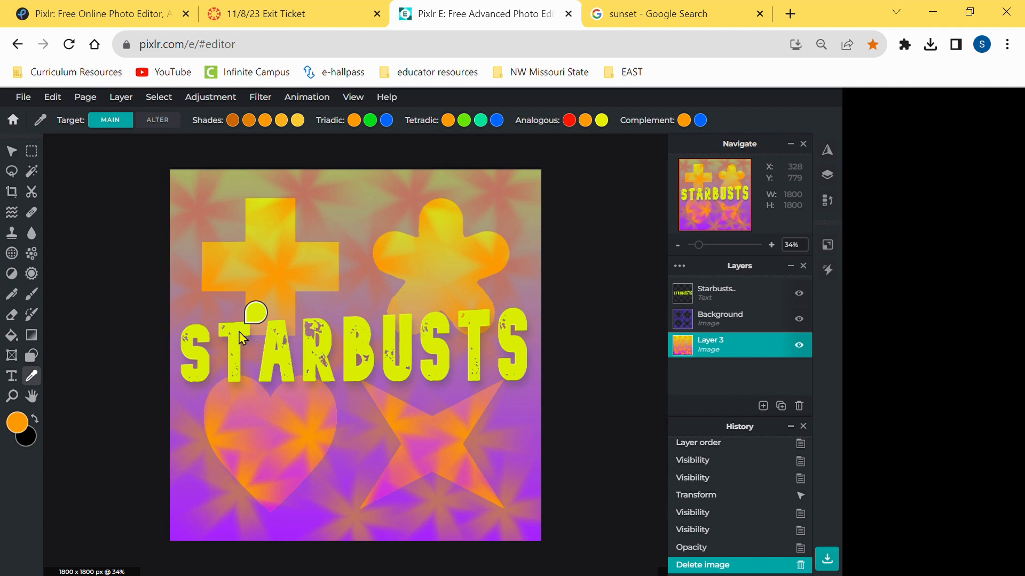
click(250, 343)
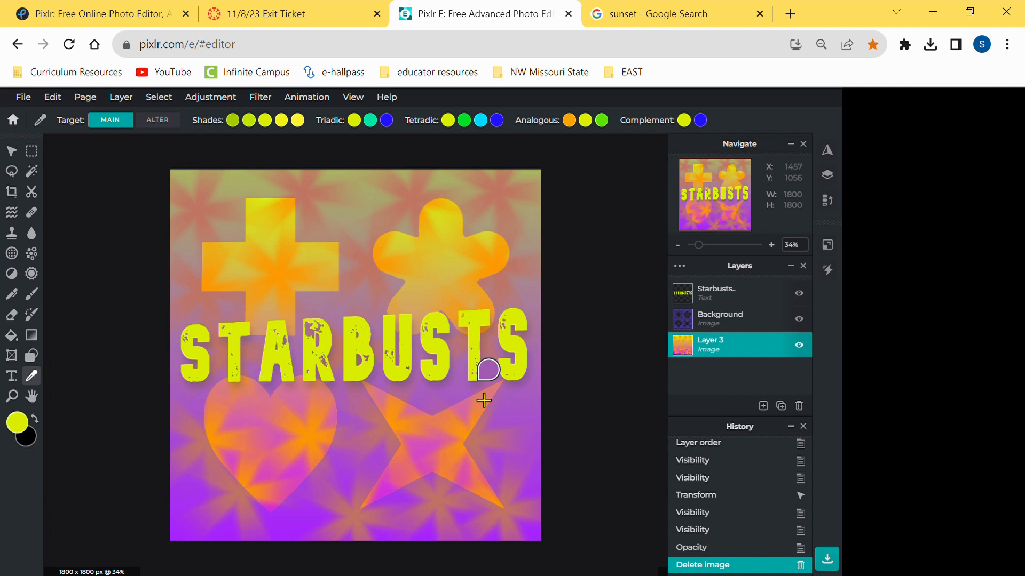
Save the finished artwork as a high-quality JPG at 90% quality and 1800 by 1800 px.
click(27, 97)
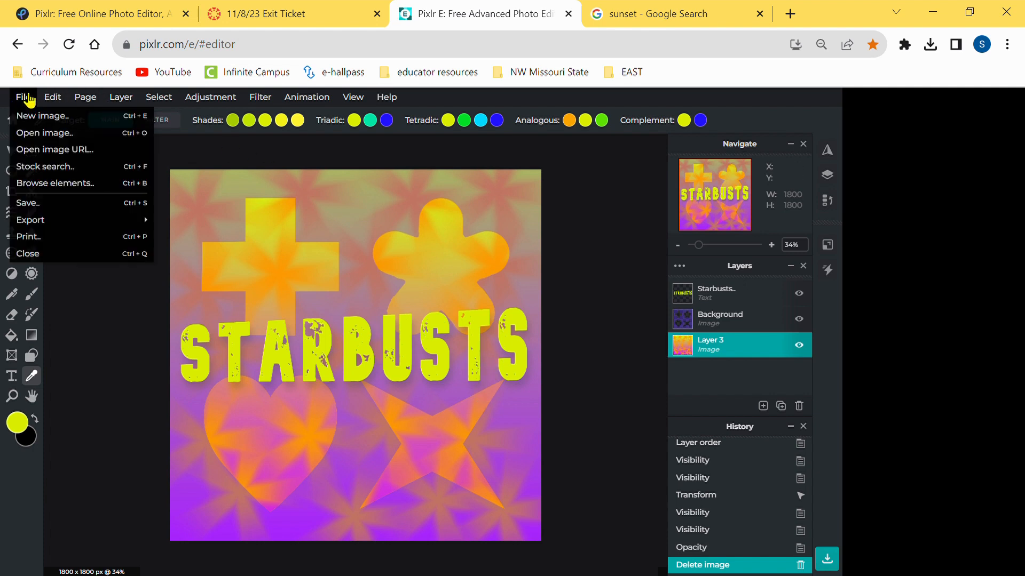
click(56, 205)
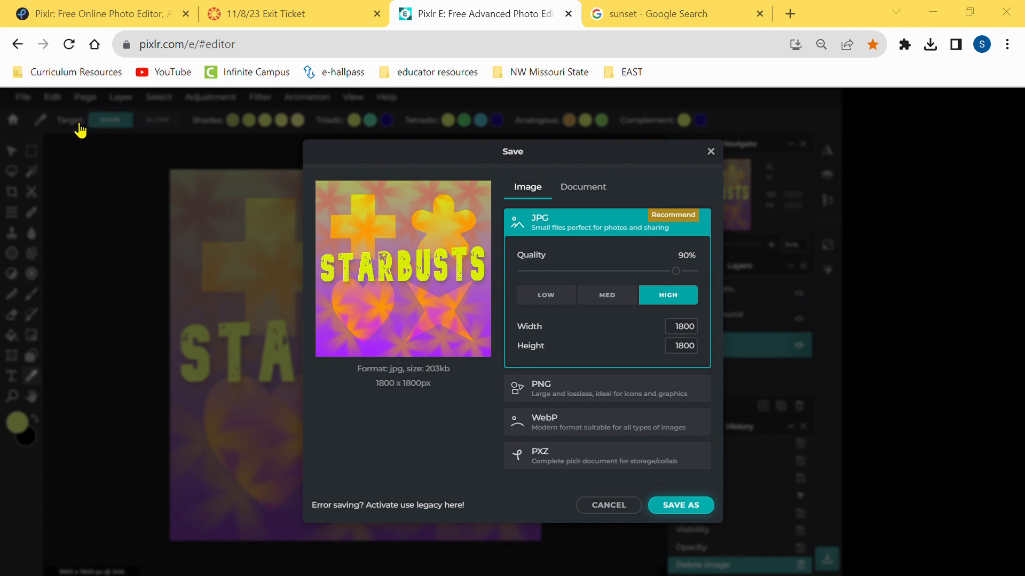
click(885, 485)
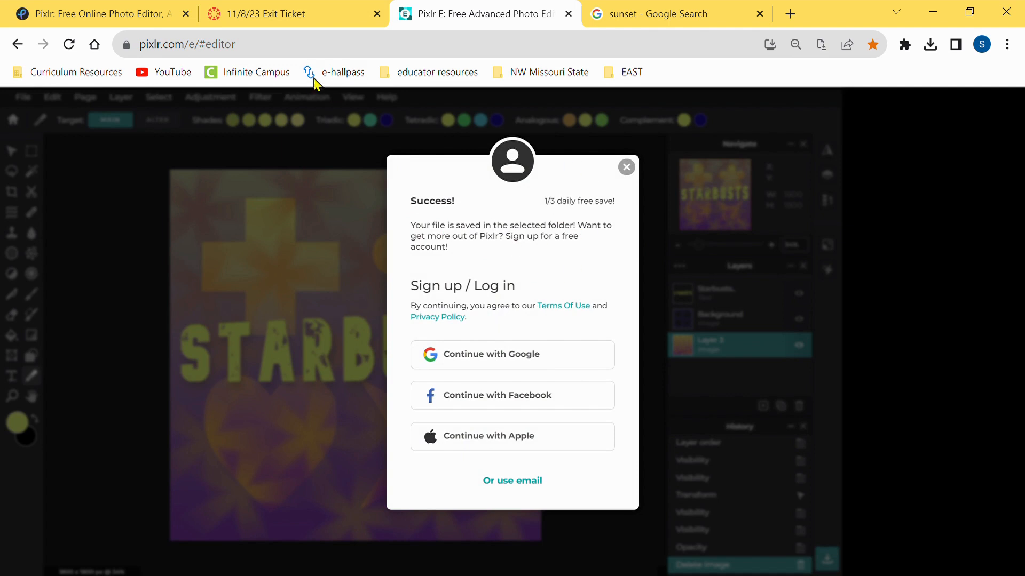
Switch to the Canvas course site and open the 11/10/23 Exit Ticket assignment from the course modules.
click(288, 13)
click(132, 198)
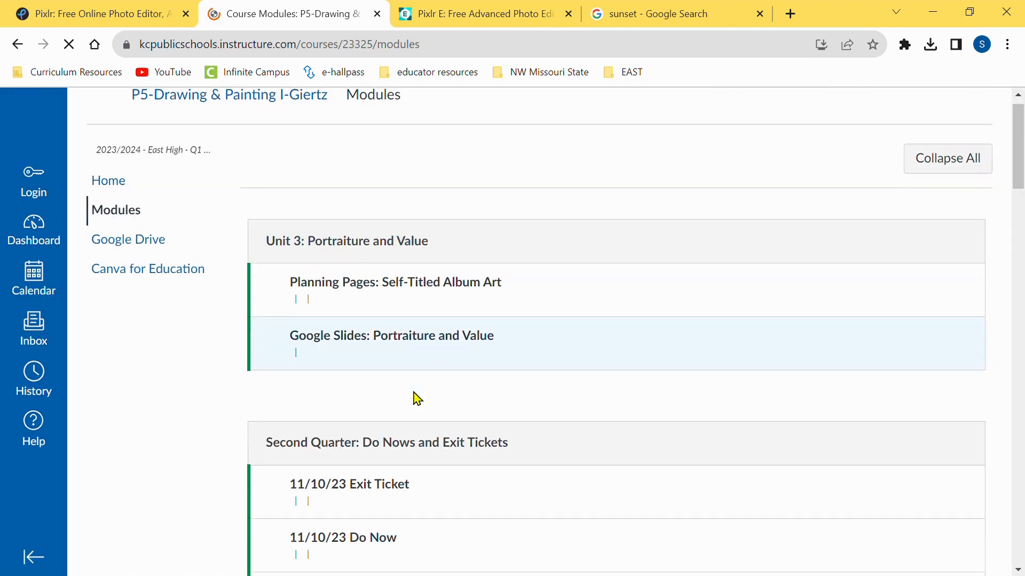
scroll(406, 392, down, 3)
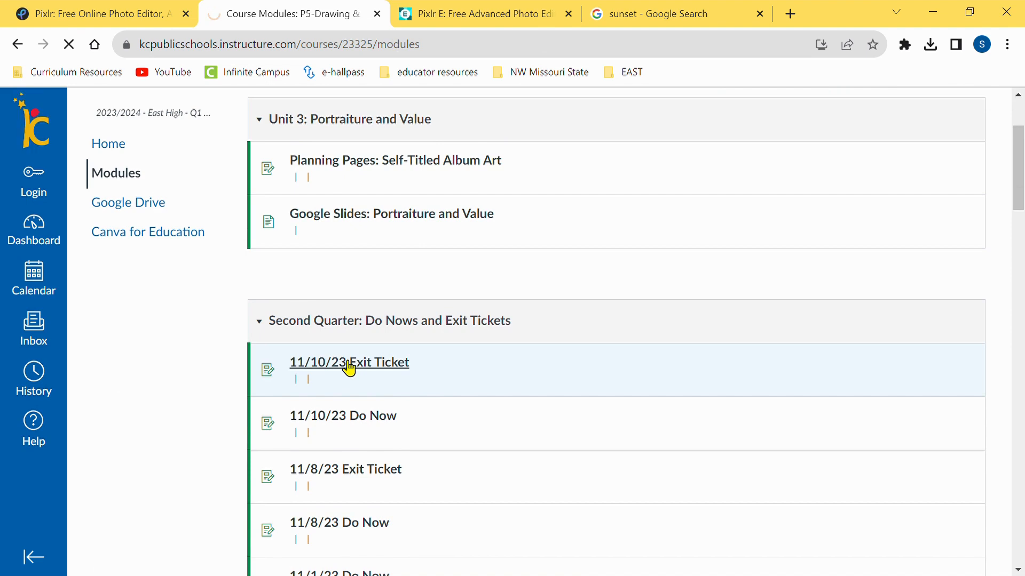
click(394, 378)
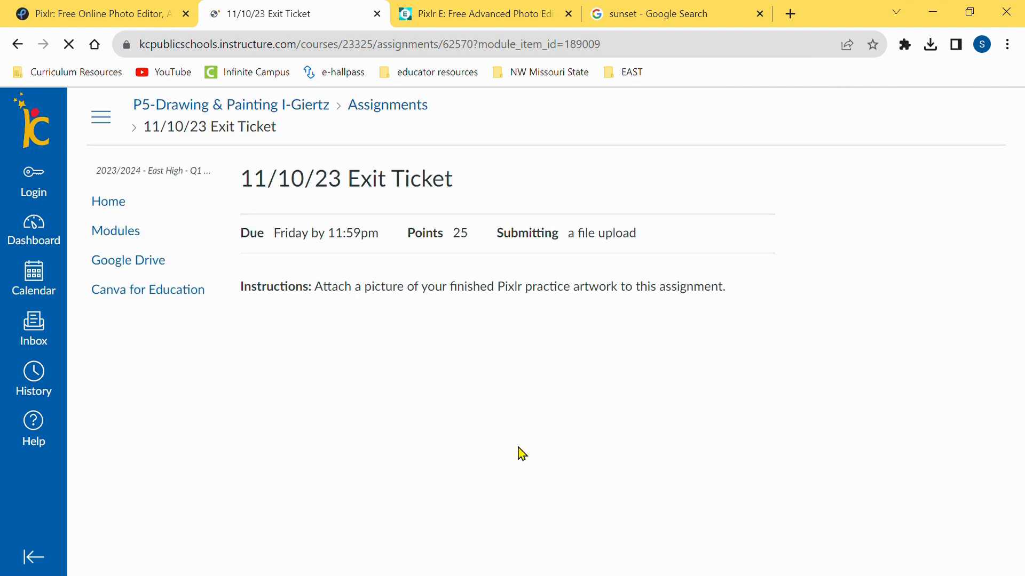